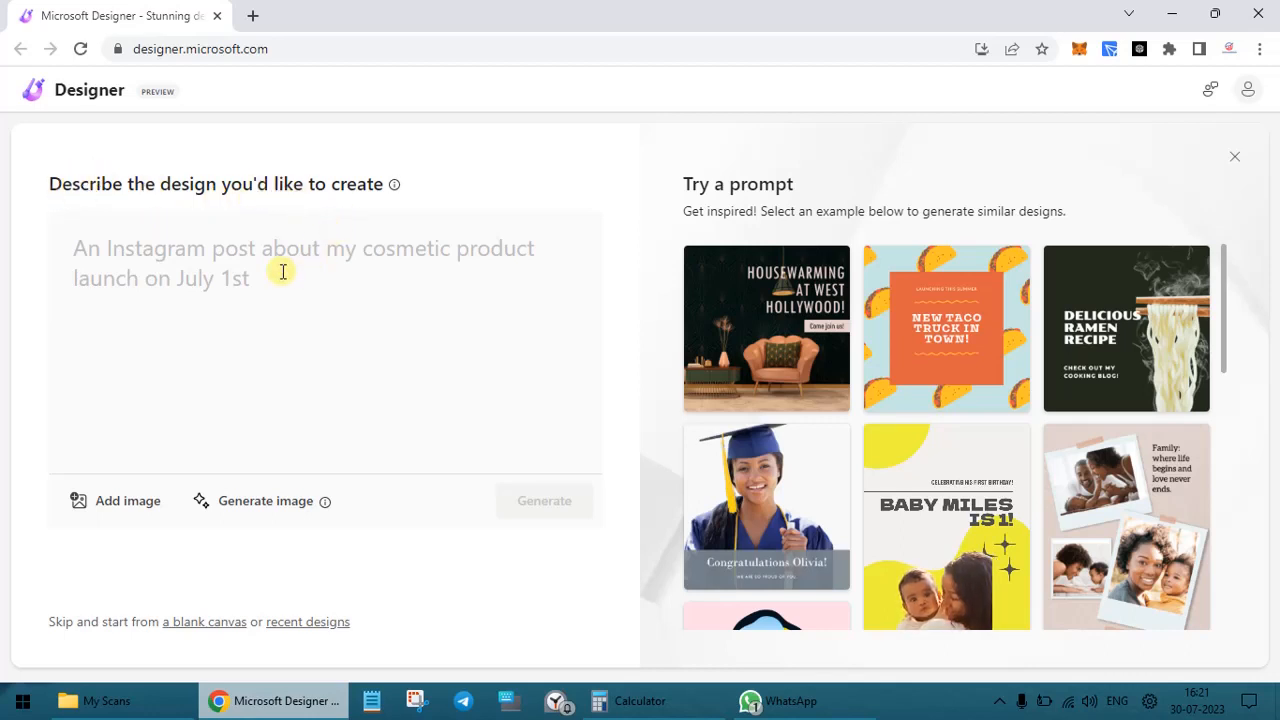
Look through the sample designs and their example prompts for inspiration.
click(220, 272)
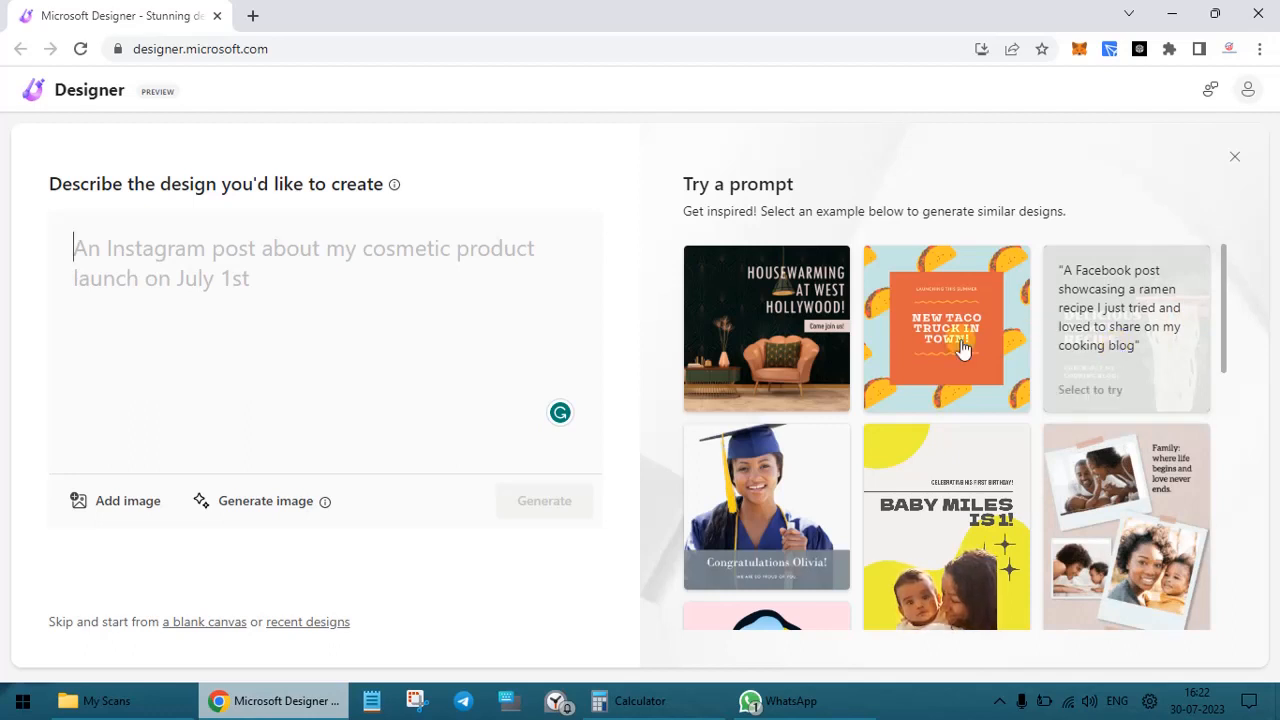
scroll(957, 343, down, 3)
scroll(957, 372, up, 1)
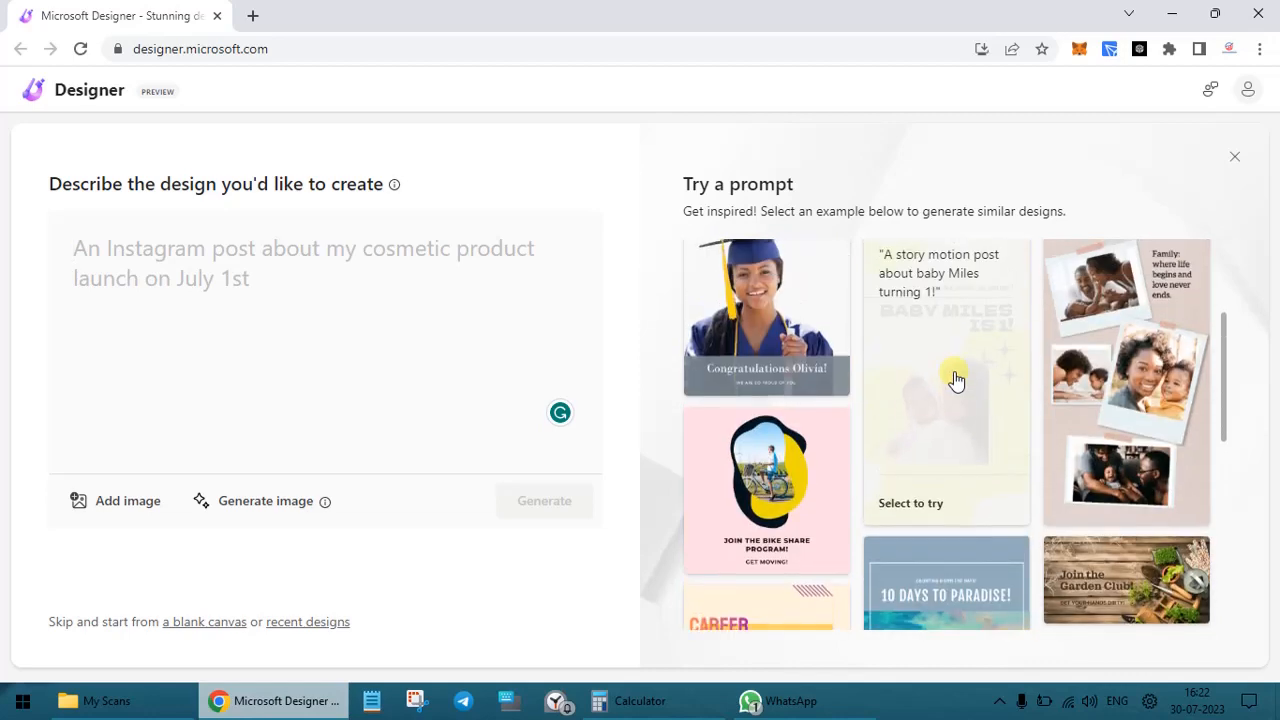
scroll(957, 380, down, 3)
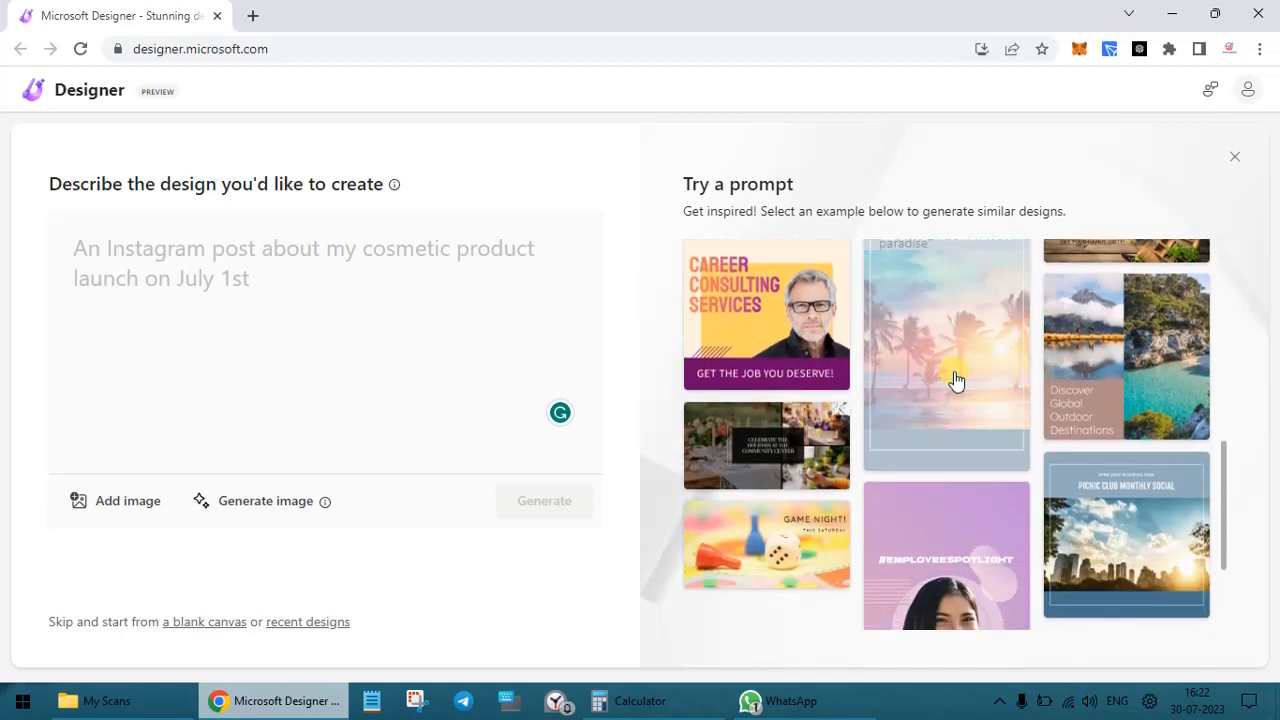
scroll(957, 380, up, 1)
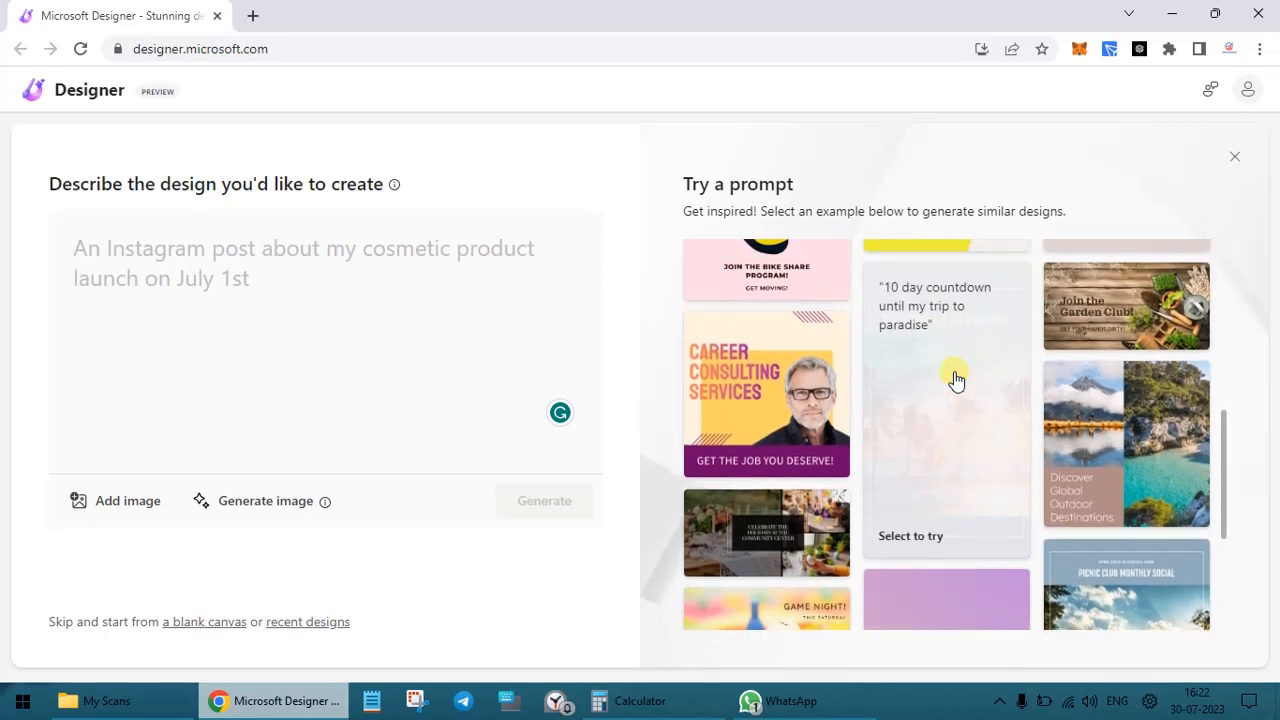
scroll(1033, 490, down, 2)
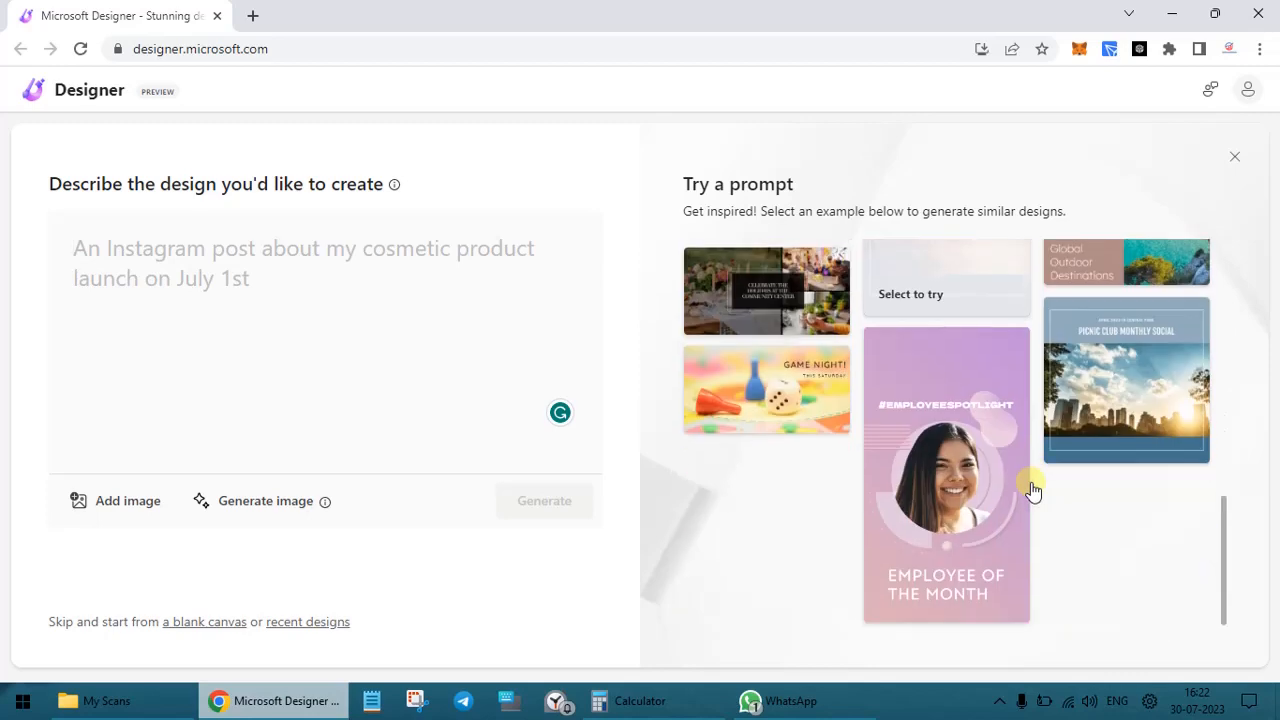
mouse_move(923, 449)
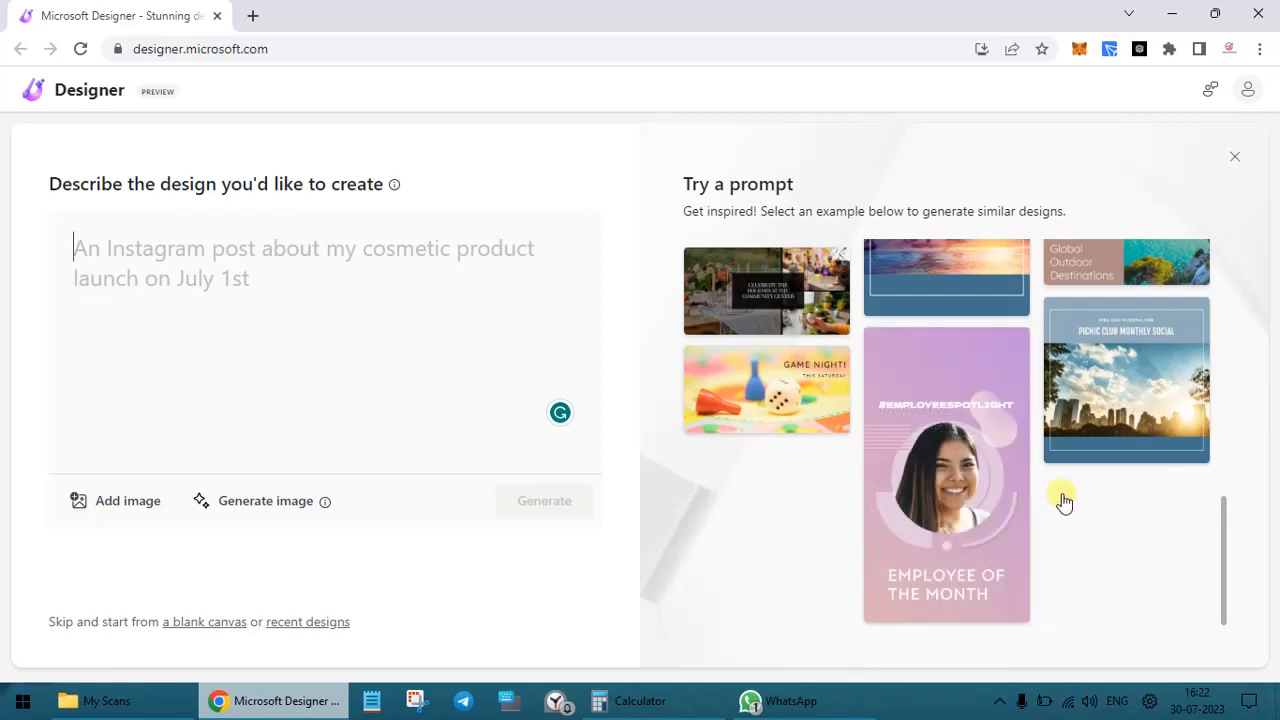
mouse_move(838, 386)
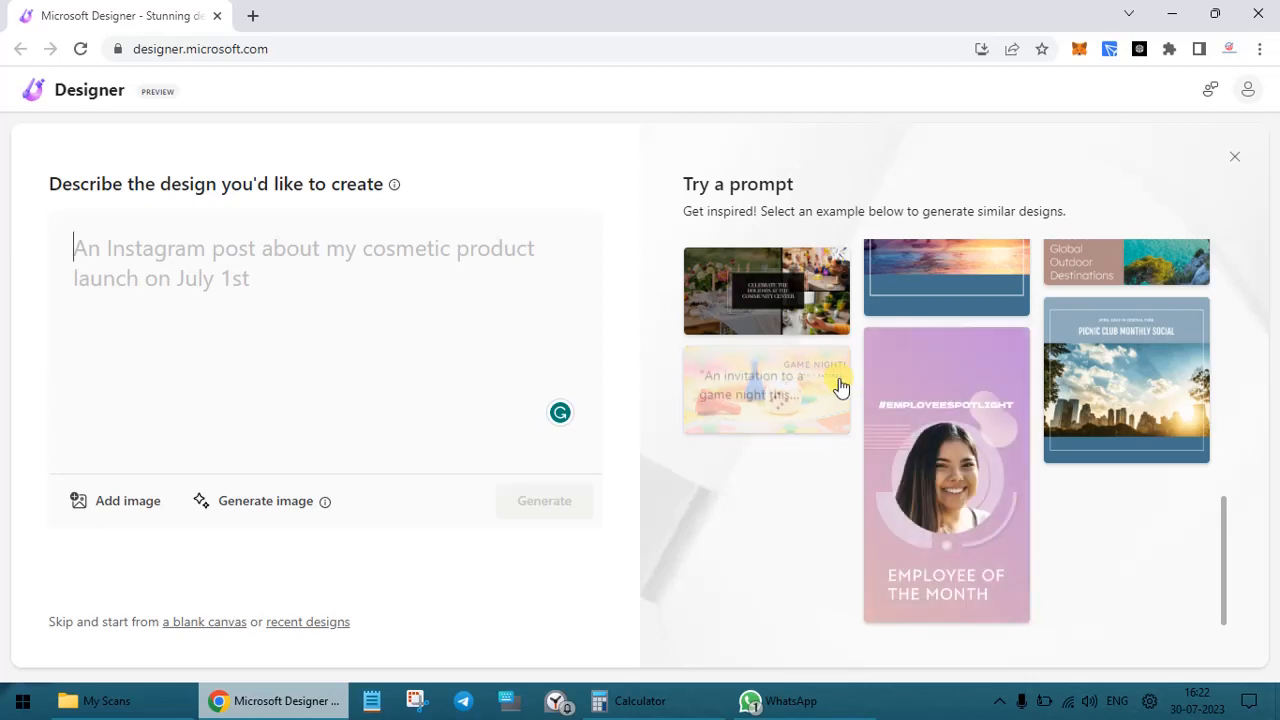
scroll(838, 386, up, 2)
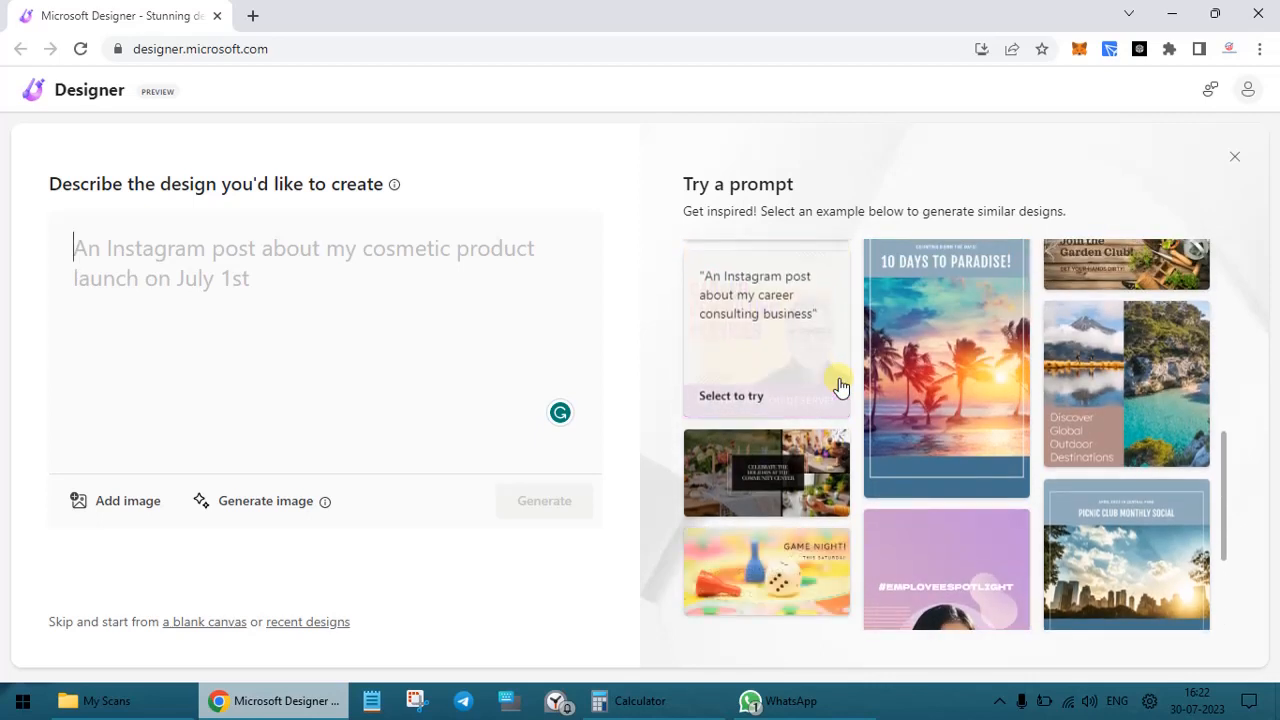
scroll(838, 386, up, 3)
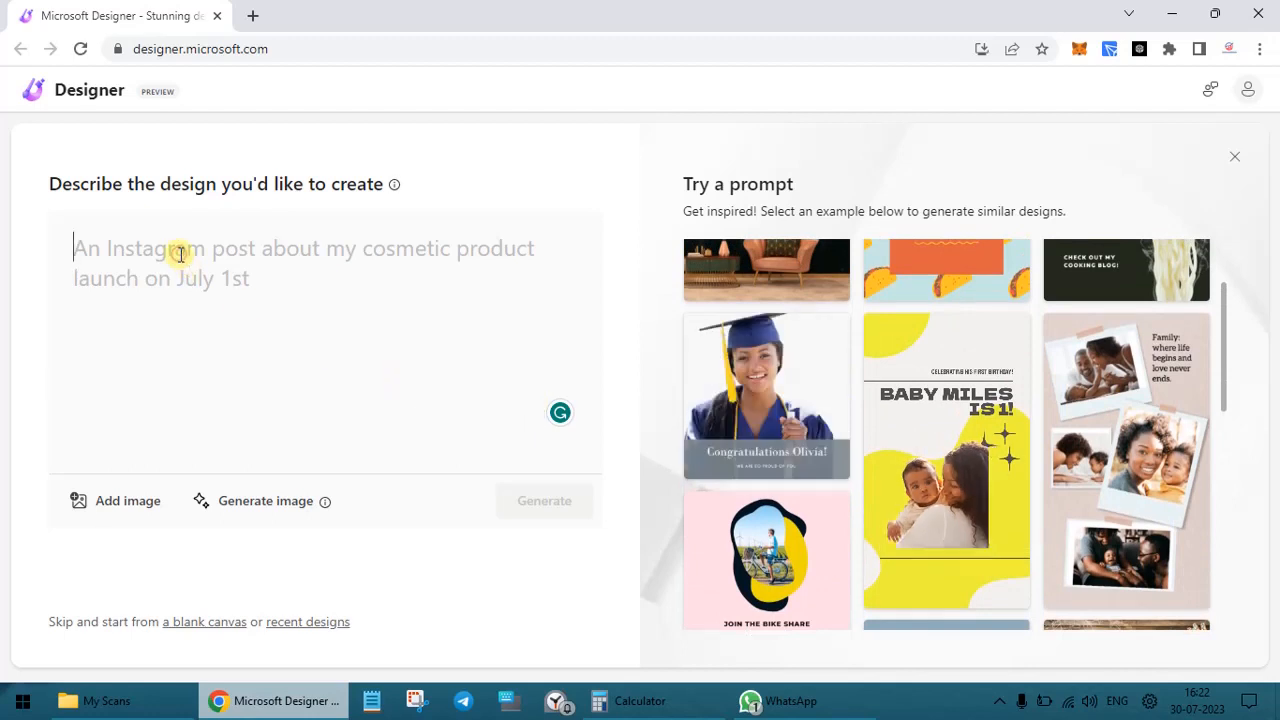
Enter the design description "An image showing Projector on Rent for an Event Mangement Company".
text(An )
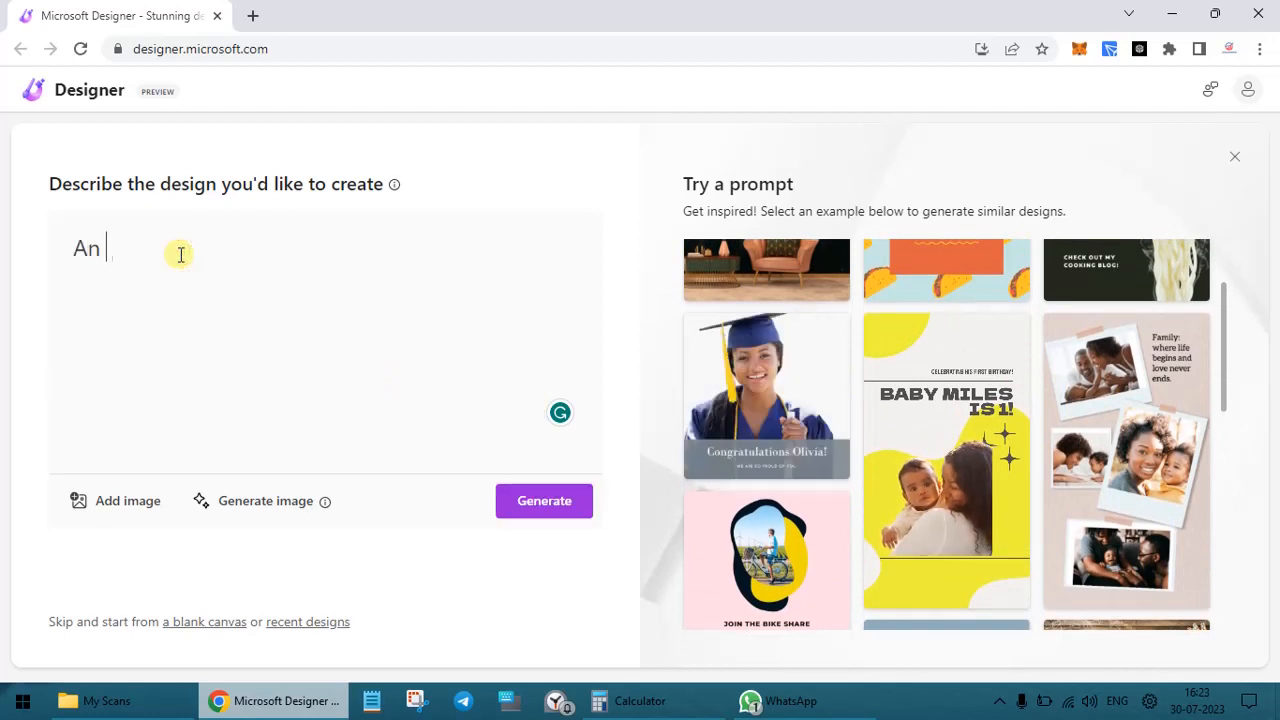
text(image ohow)
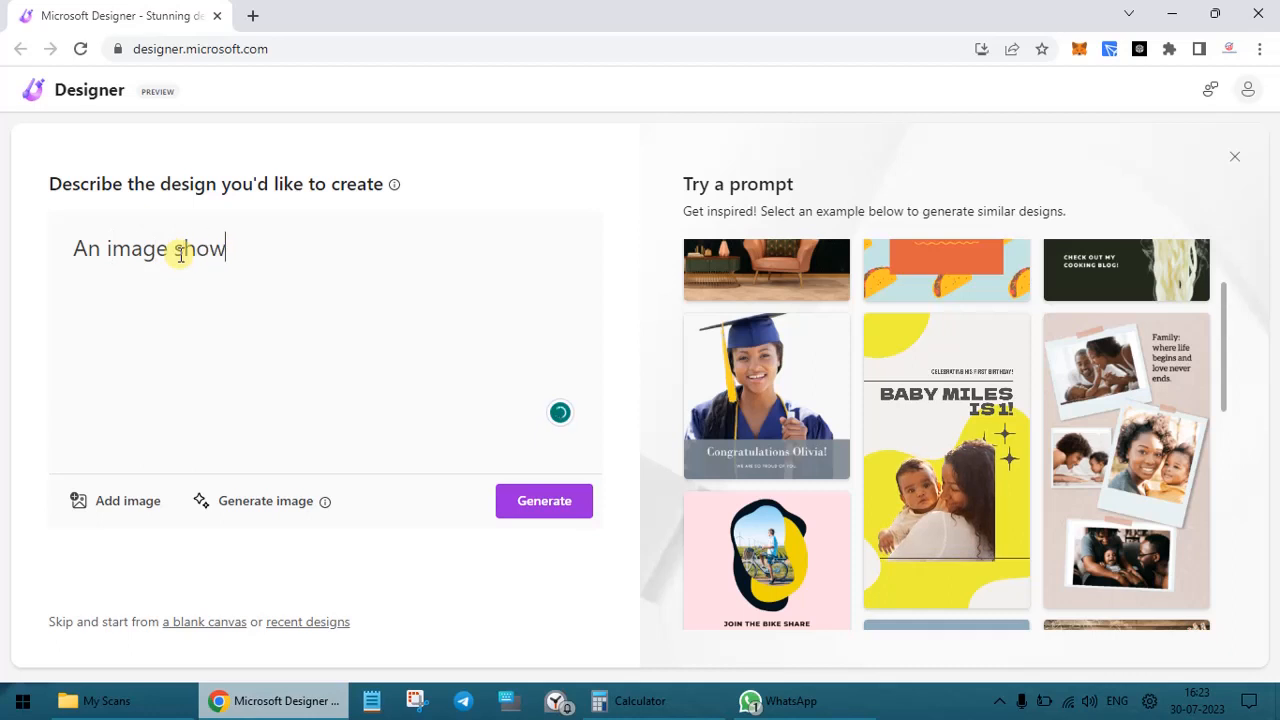
text(ing Proj)
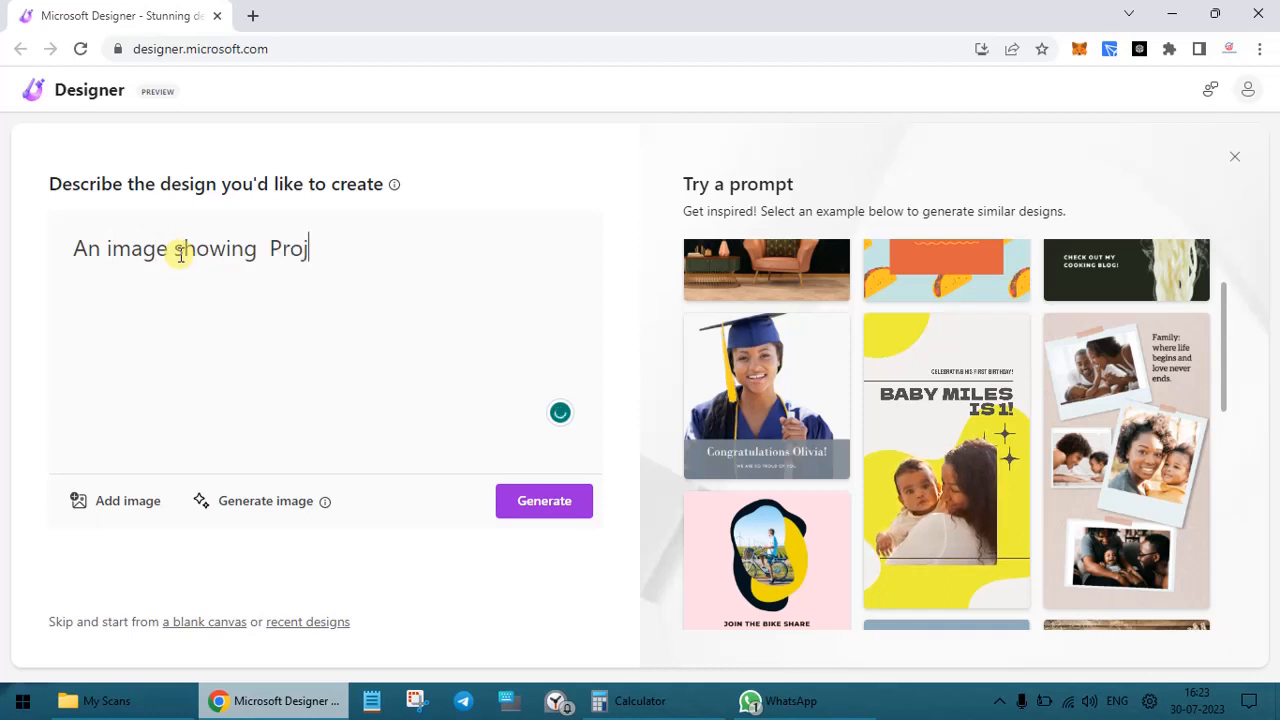
key(BackSpace)
key(BackSpace)
key(BackSpace)
key(BackSpace)
key(BackSpace)
text(Proje)
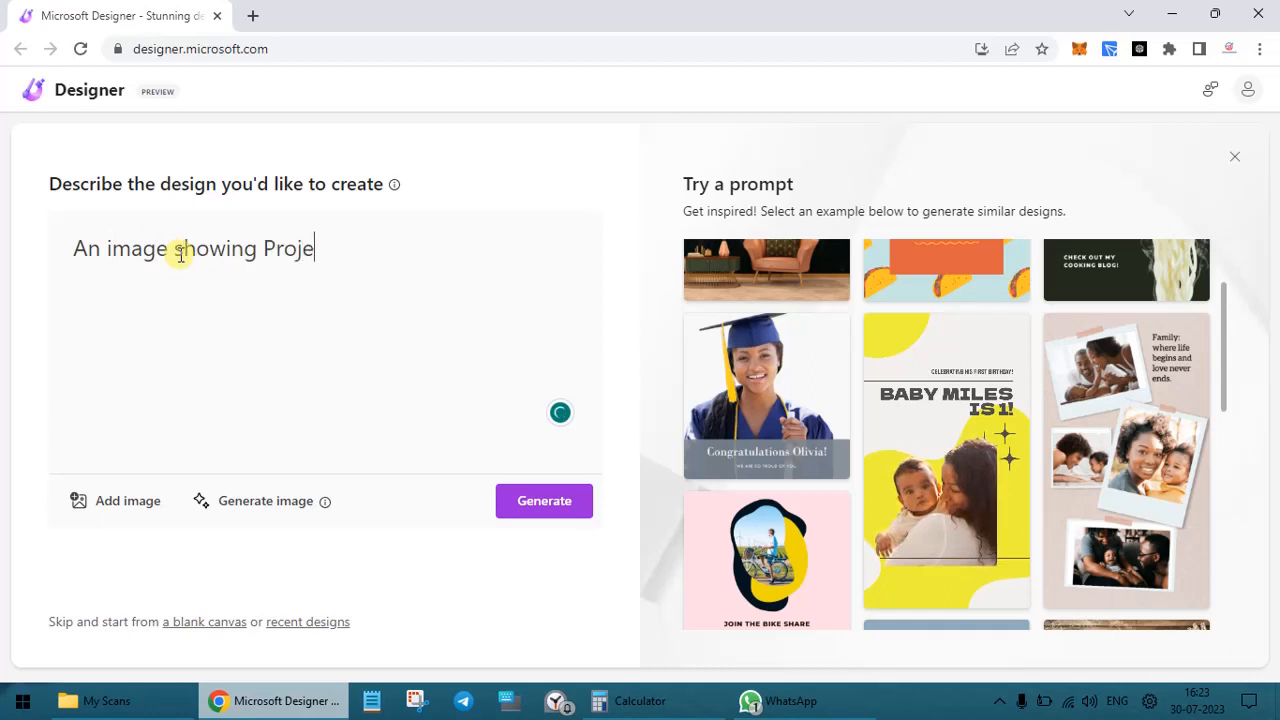
text(ctor on Rent f)
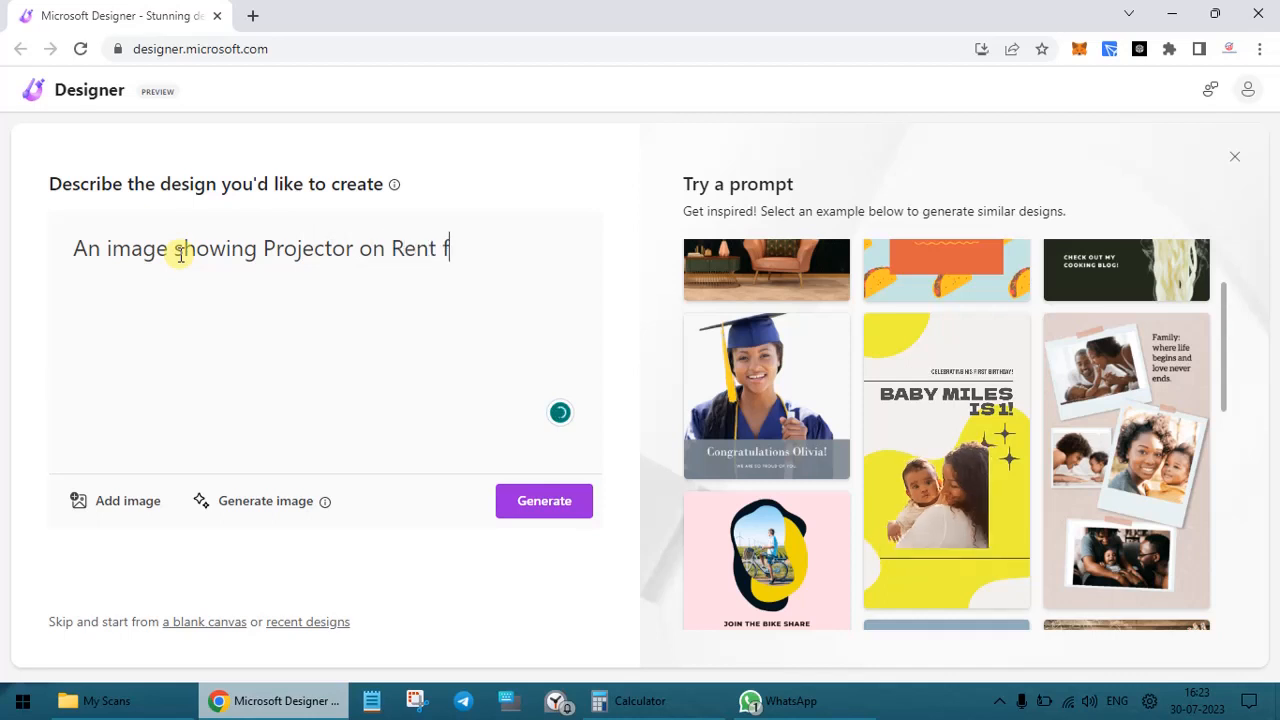
text(or an )
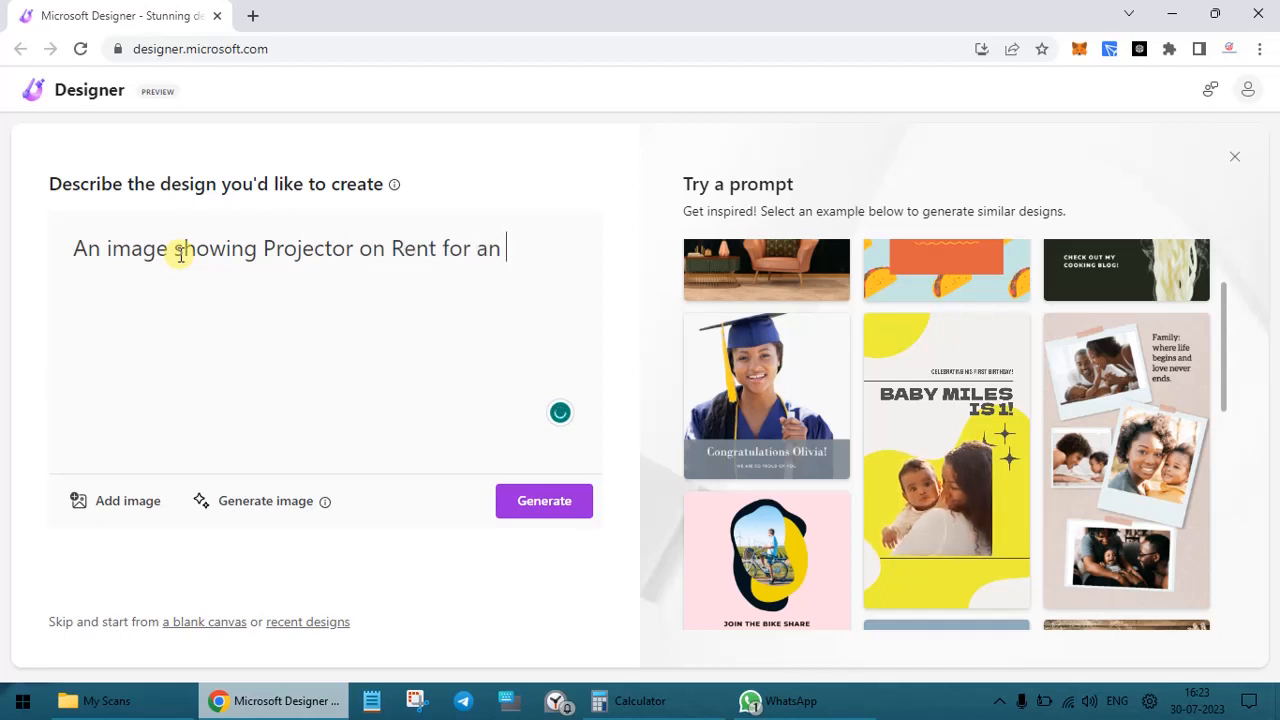
text(Event Mangemen)
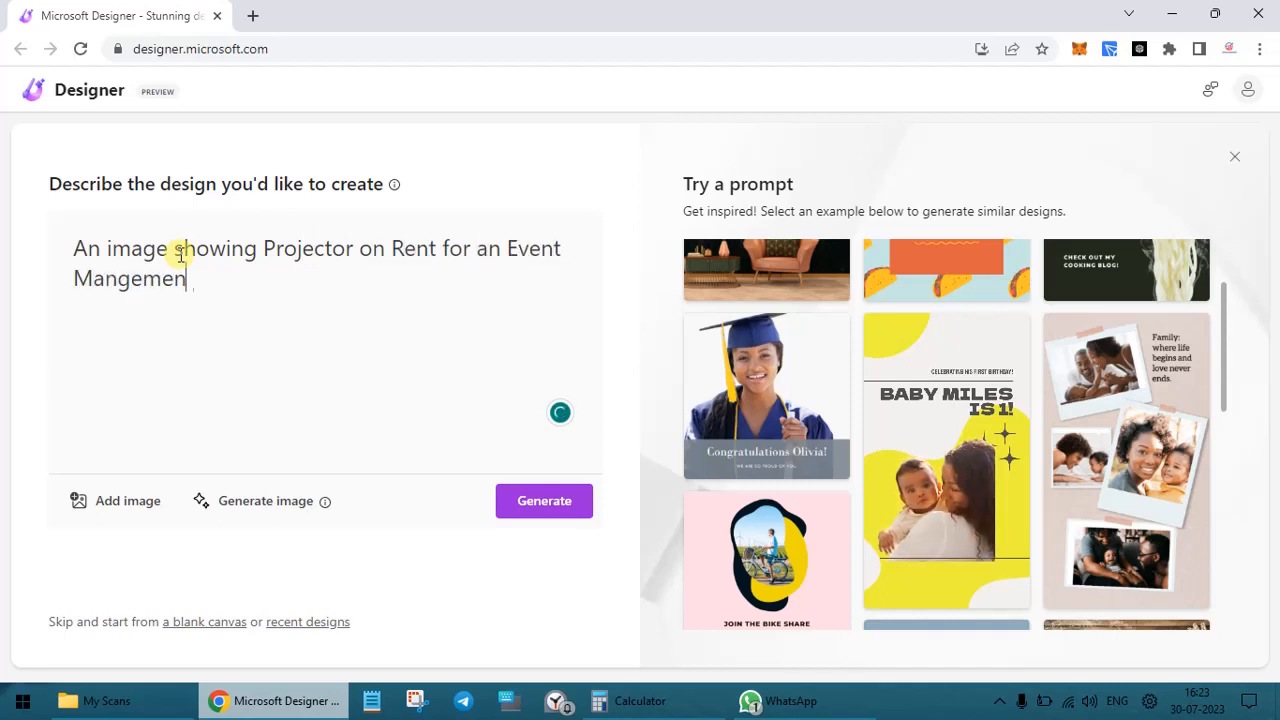
text(t Comp)
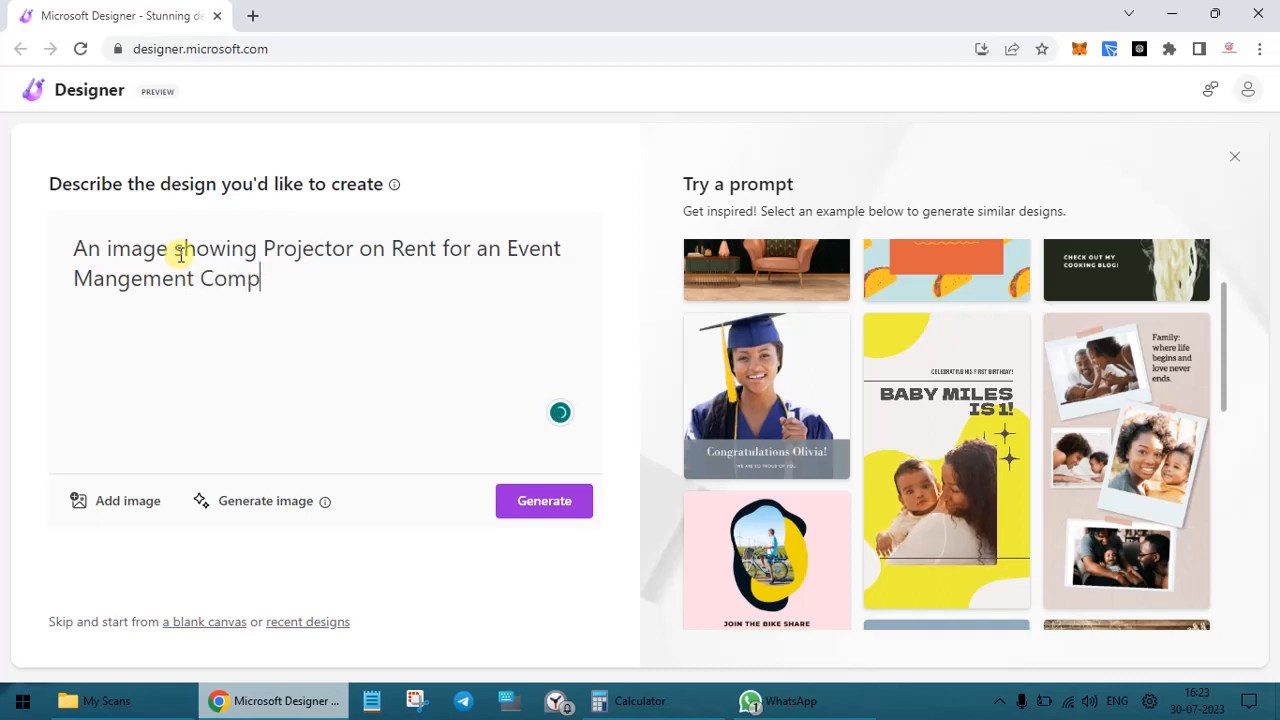
text(any )
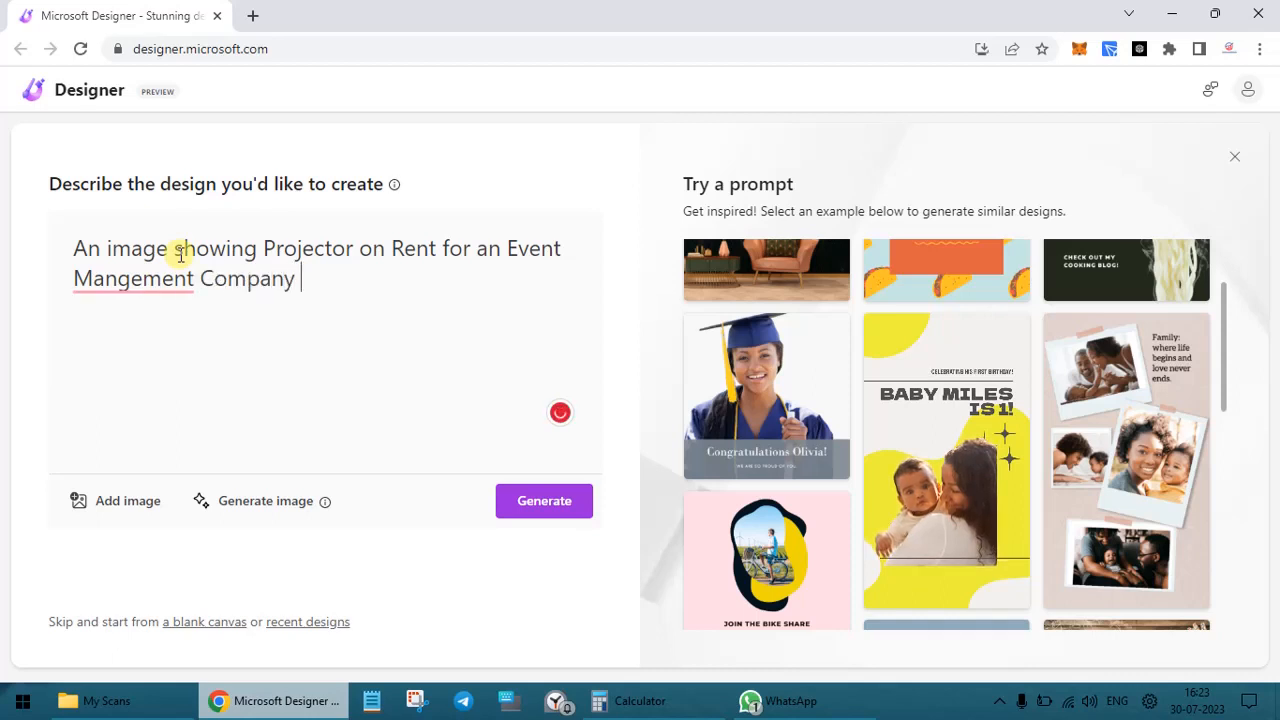
Complete the description with "named Icon Events" and generate designs from it.
text(IName)
key(BackSpace)
key(BackSpace)
key(BackSpace)
key(BackSpace)
key(BackSpace)
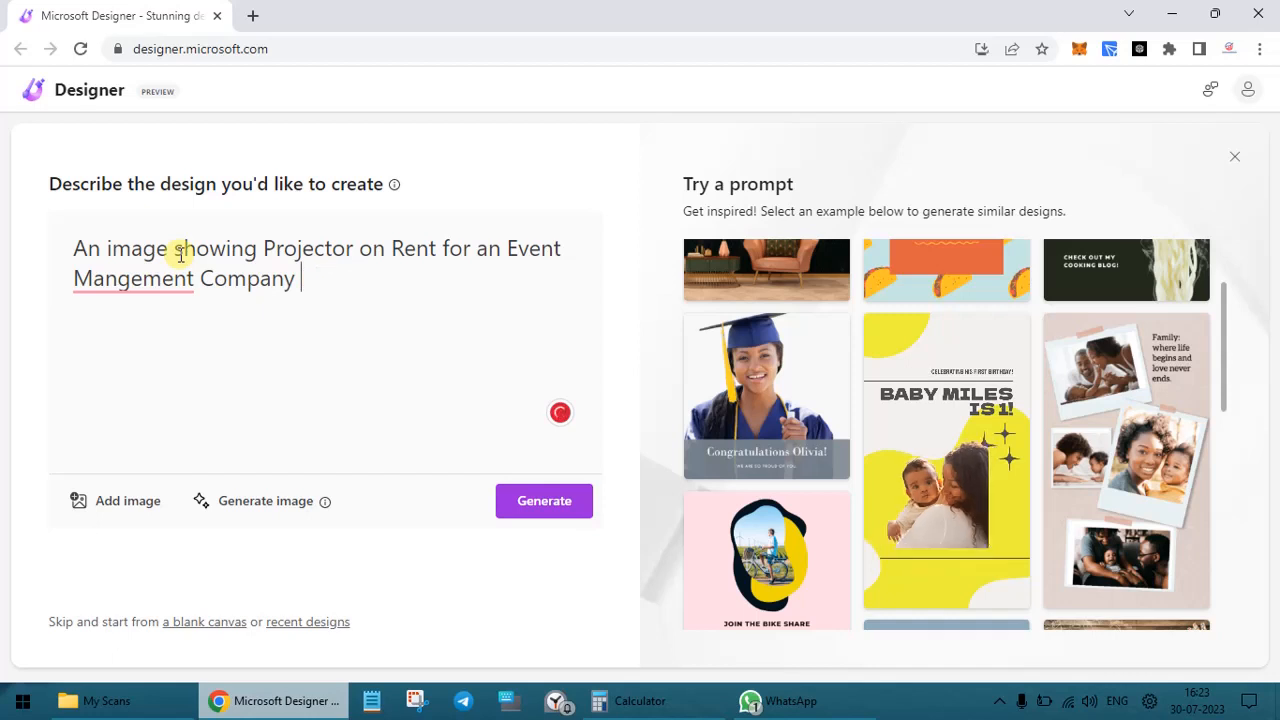
text(named ICon)
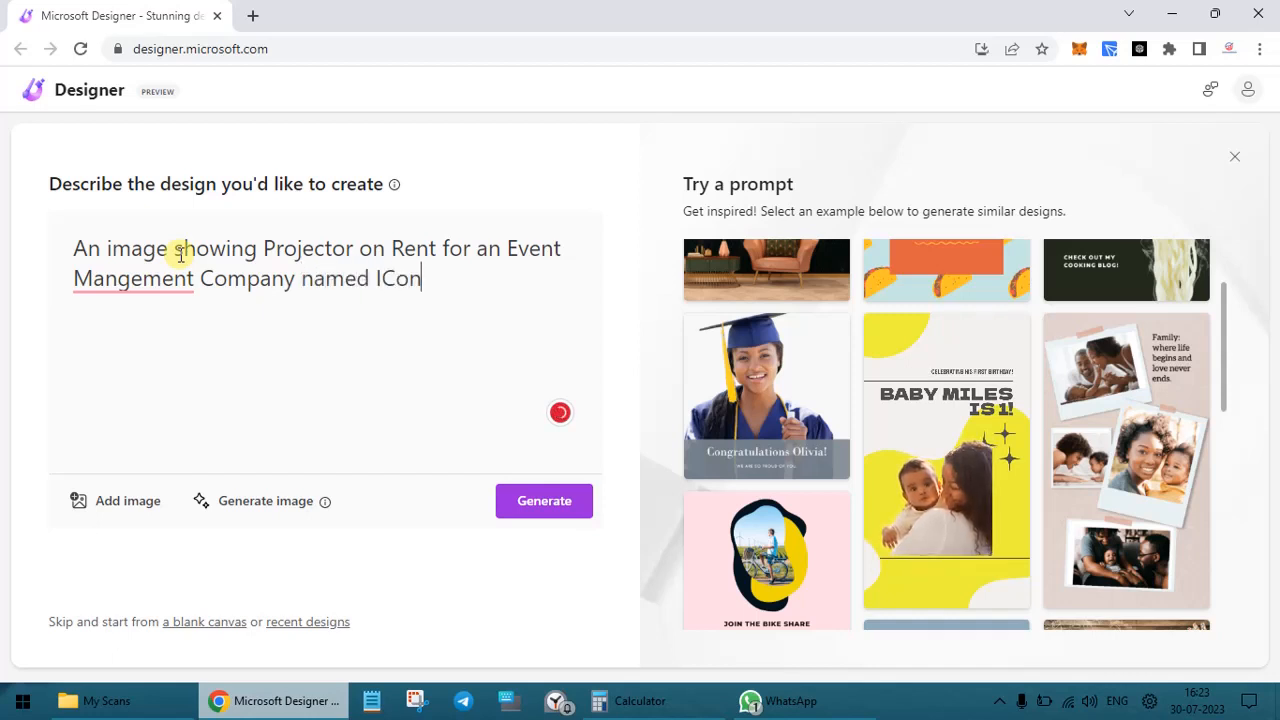
text( E)
key(BackSpace)
key(BackSpace)
key(BackSpace)
key(BackSpace)
key(BackSpace)
key(BackSpace)
text(con)
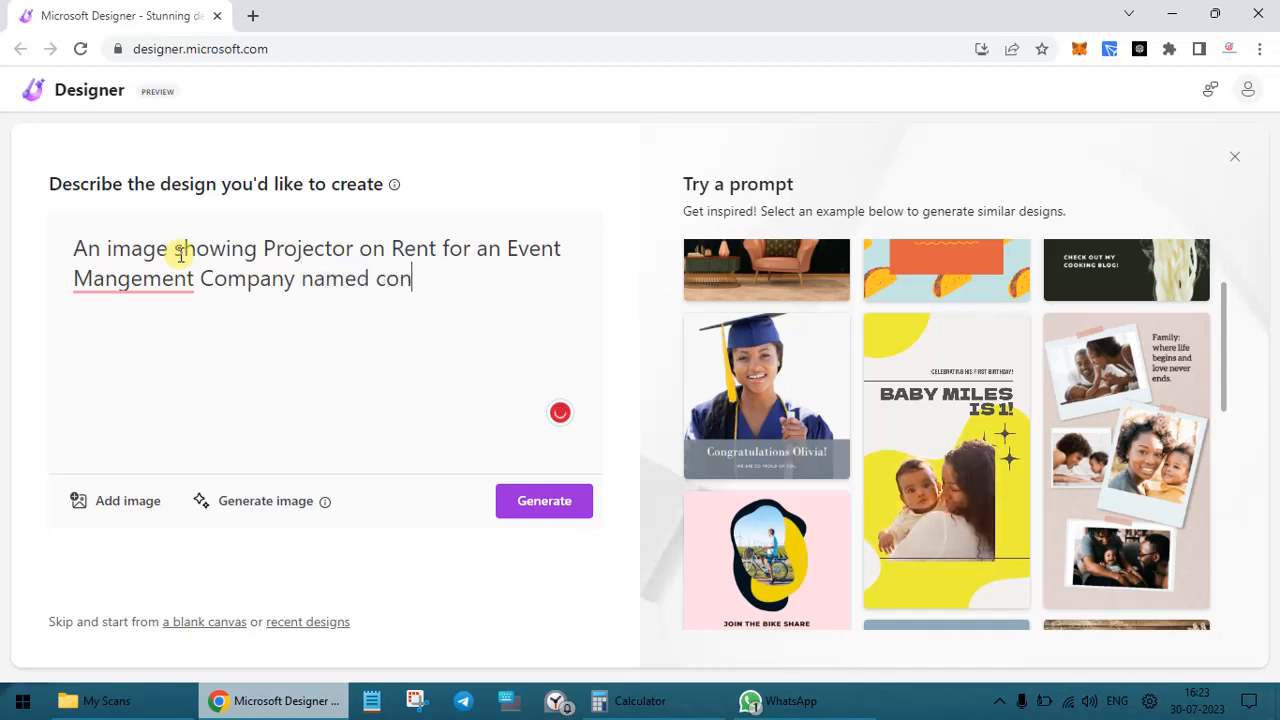
key(BackSpace)
key(BackSpace)
key(BackSpace)
text(IC)
key(BackSpace)
text(c)
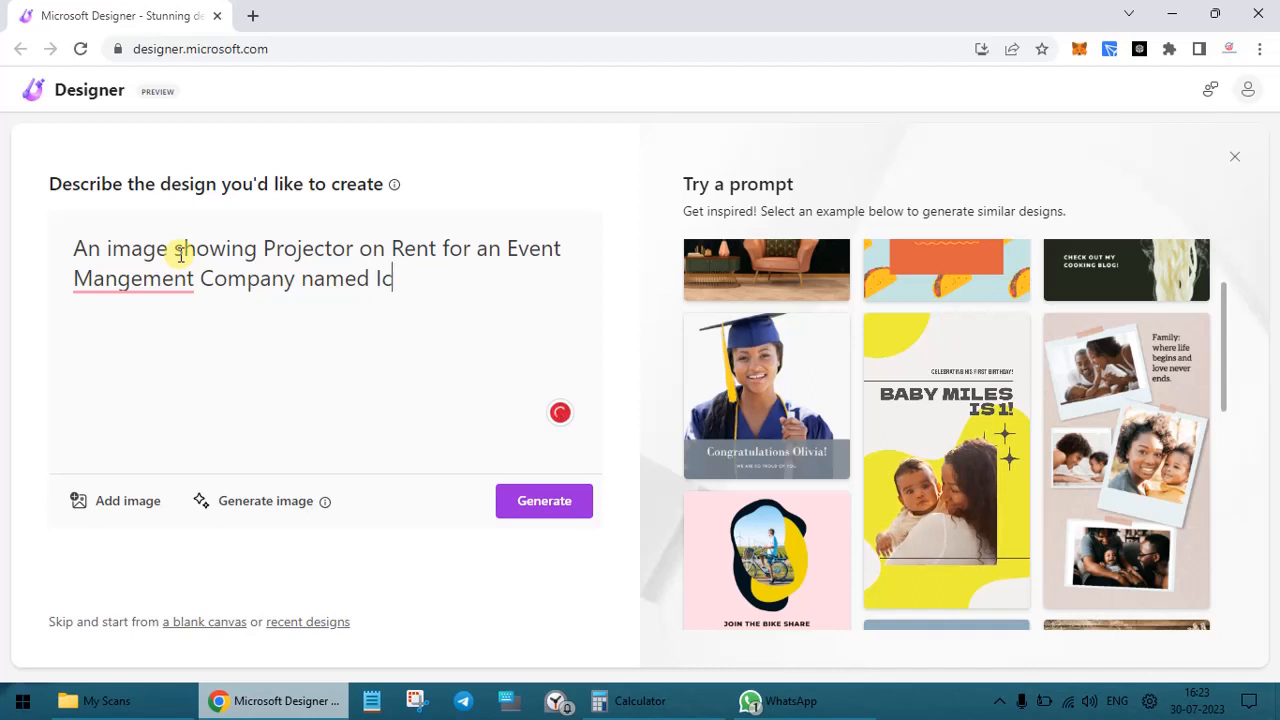
text(on Events)
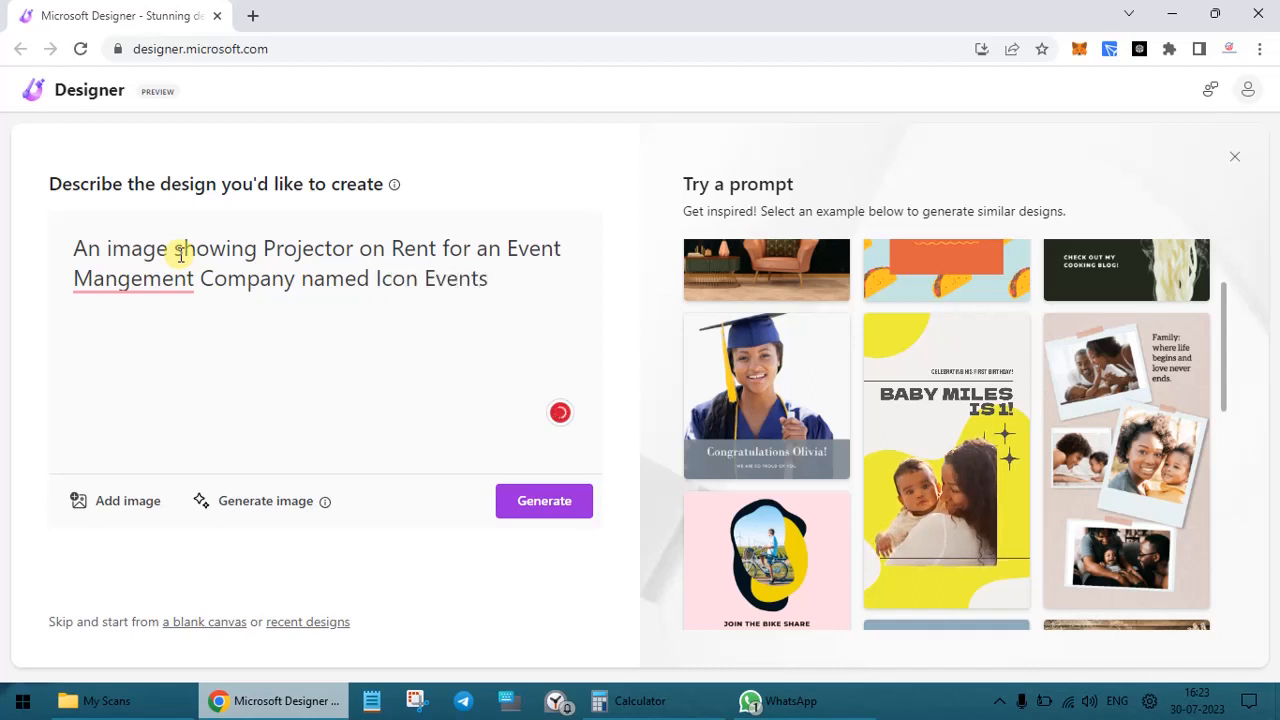
click(531, 505)
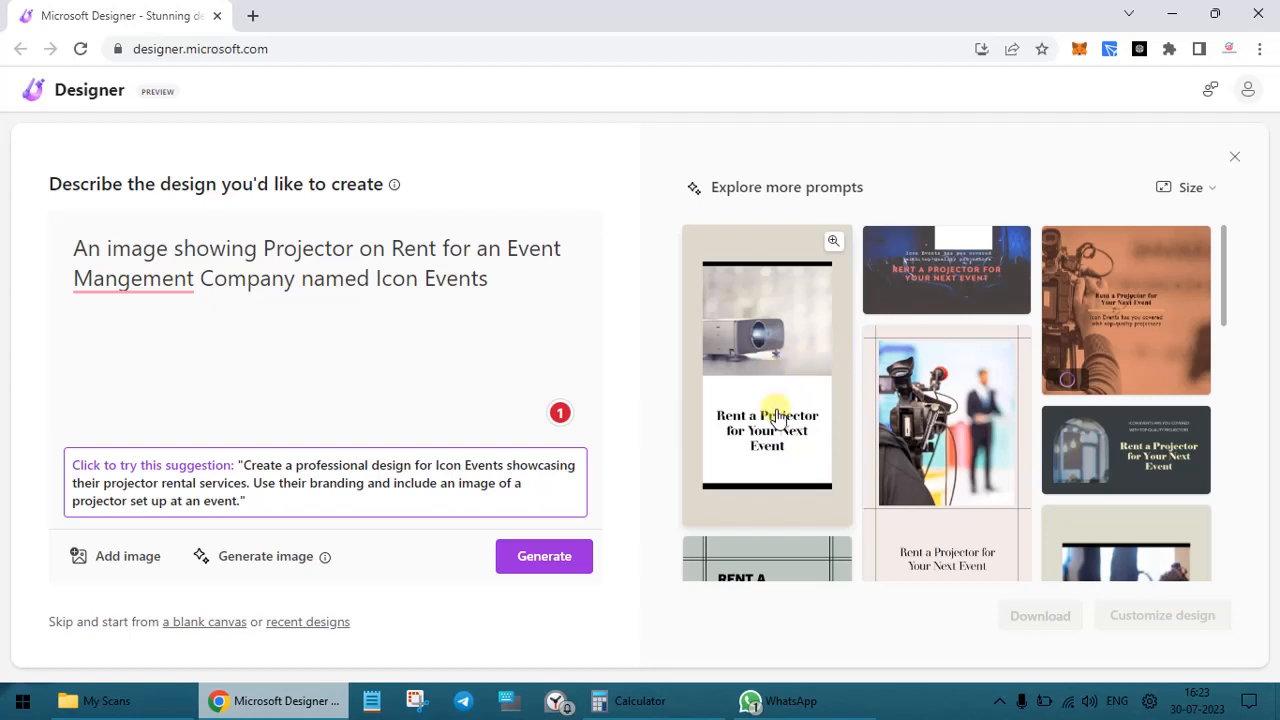
Examine the generated projector rental designs from the first to the last.
scroll(779, 418, down, 2)
scroll(779, 418, up, 2)
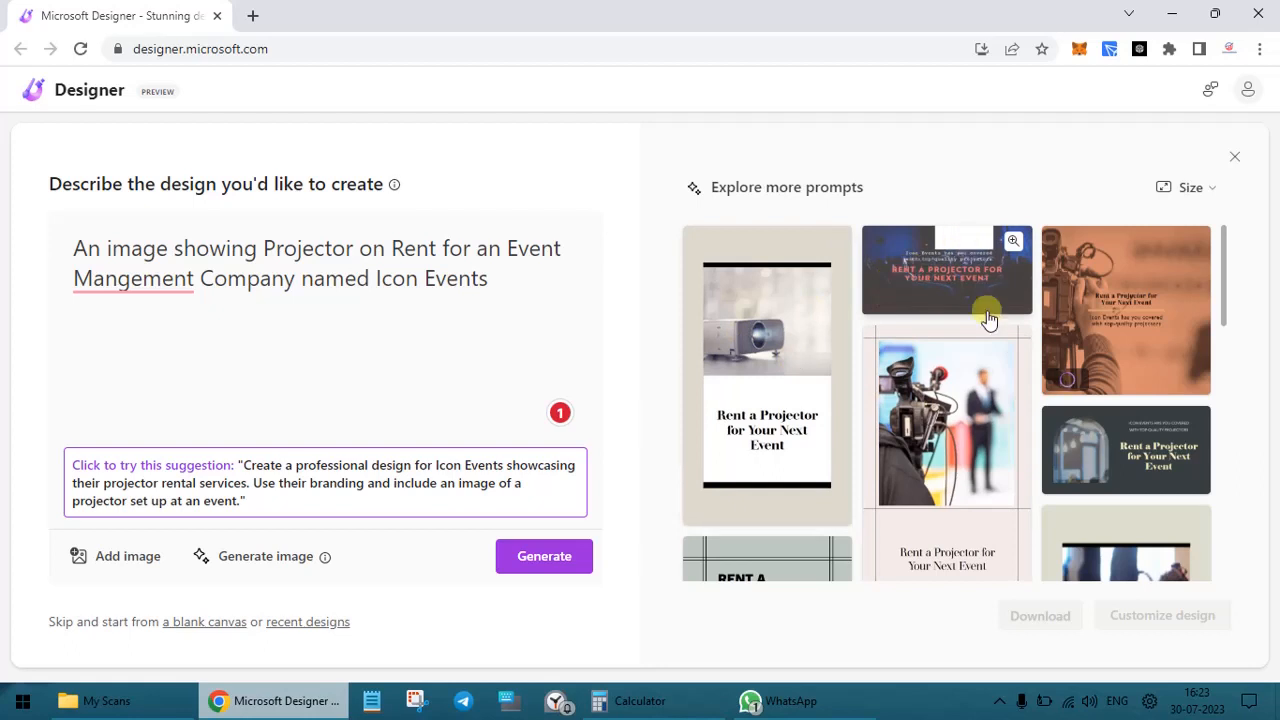
scroll(983, 400, down, 2)
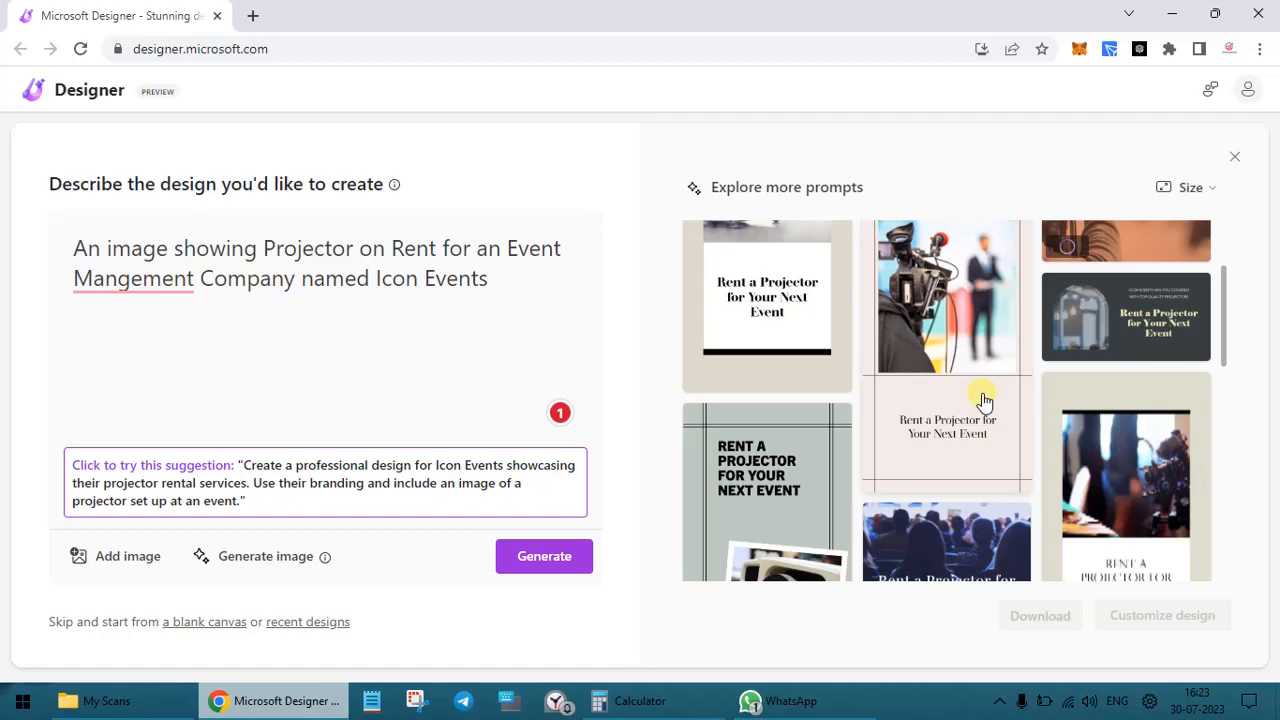
scroll(965, 358, down, 3)
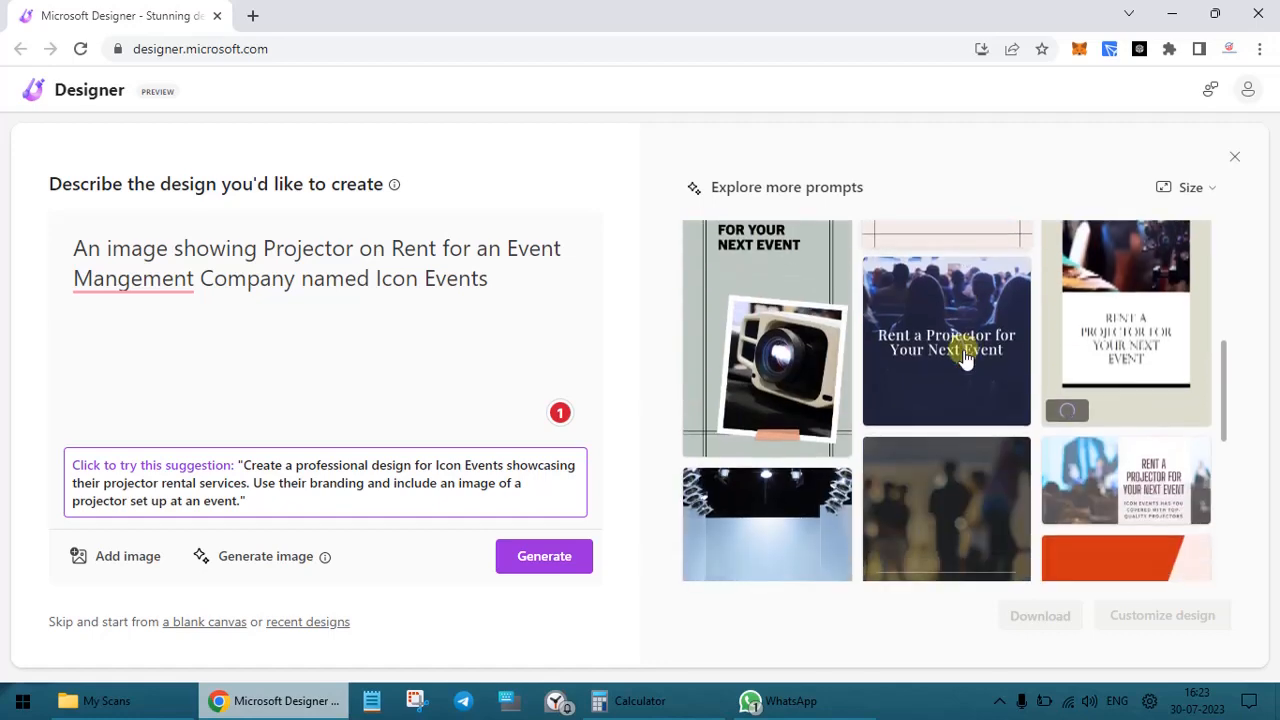
scroll(766, 305, down, 3)
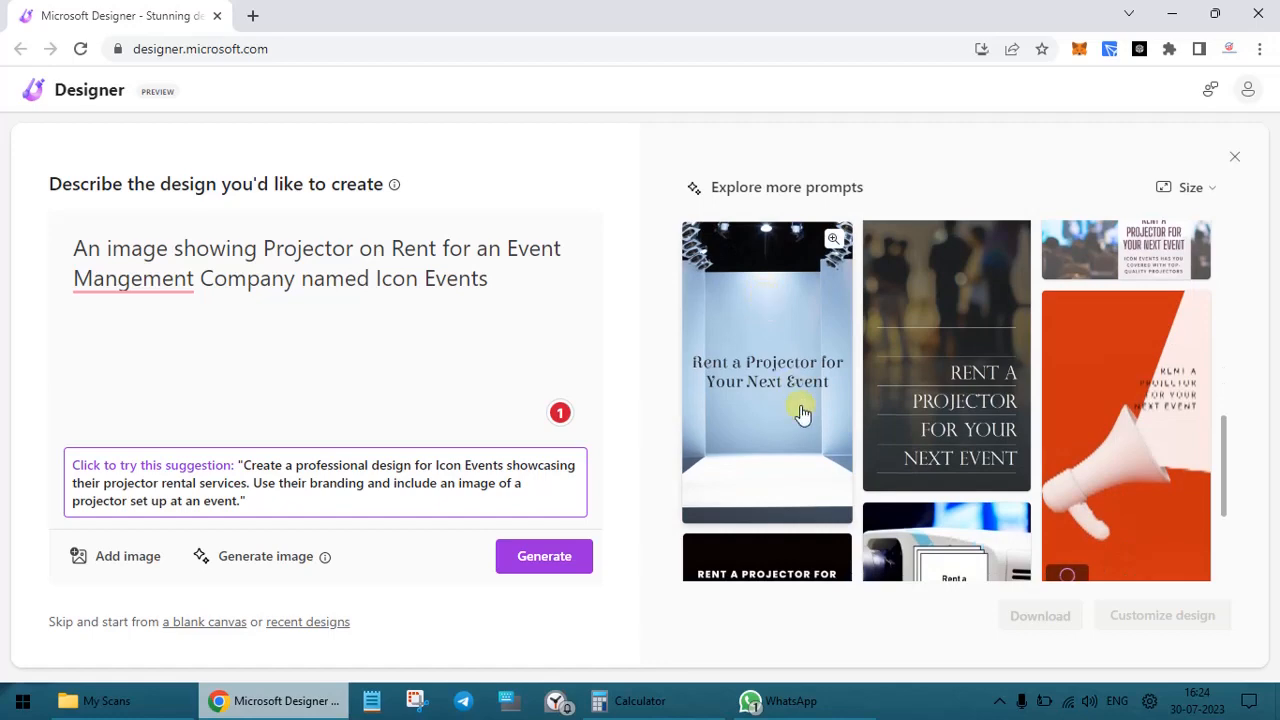
scroll(800, 409, down, 3)
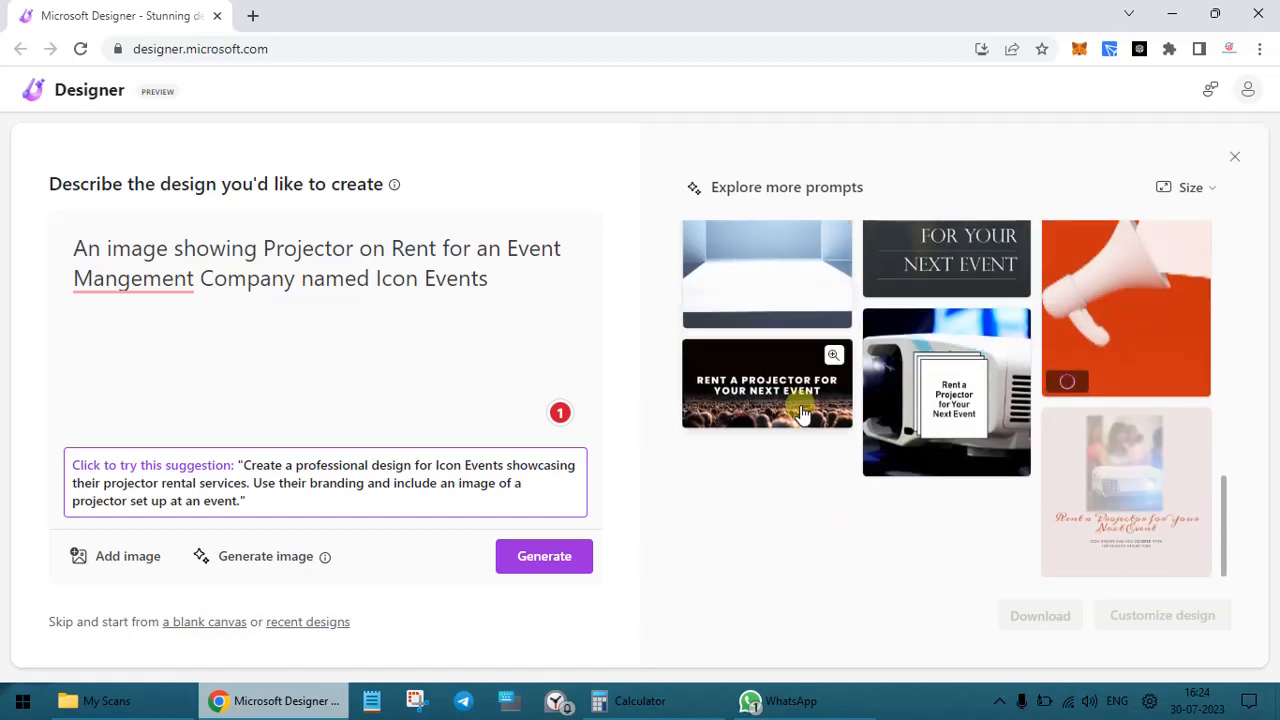
scroll(800, 413, up, 5)
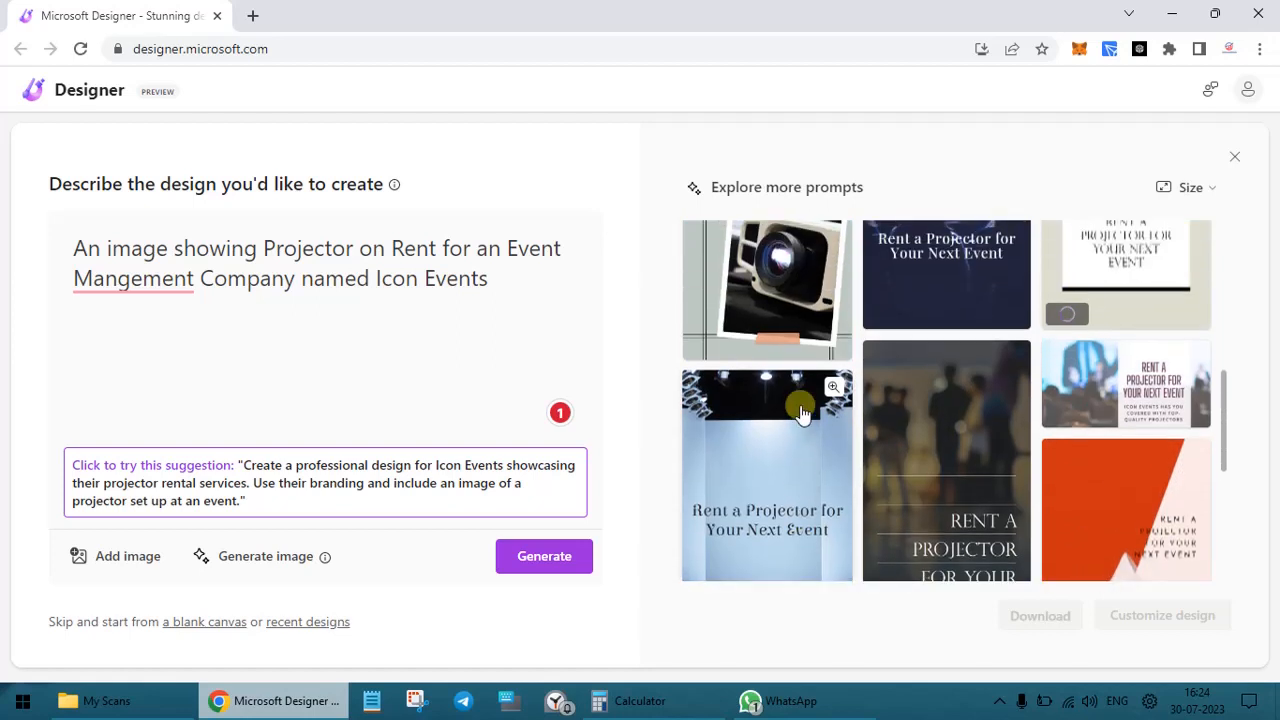
scroll(800, 413, up, 3)
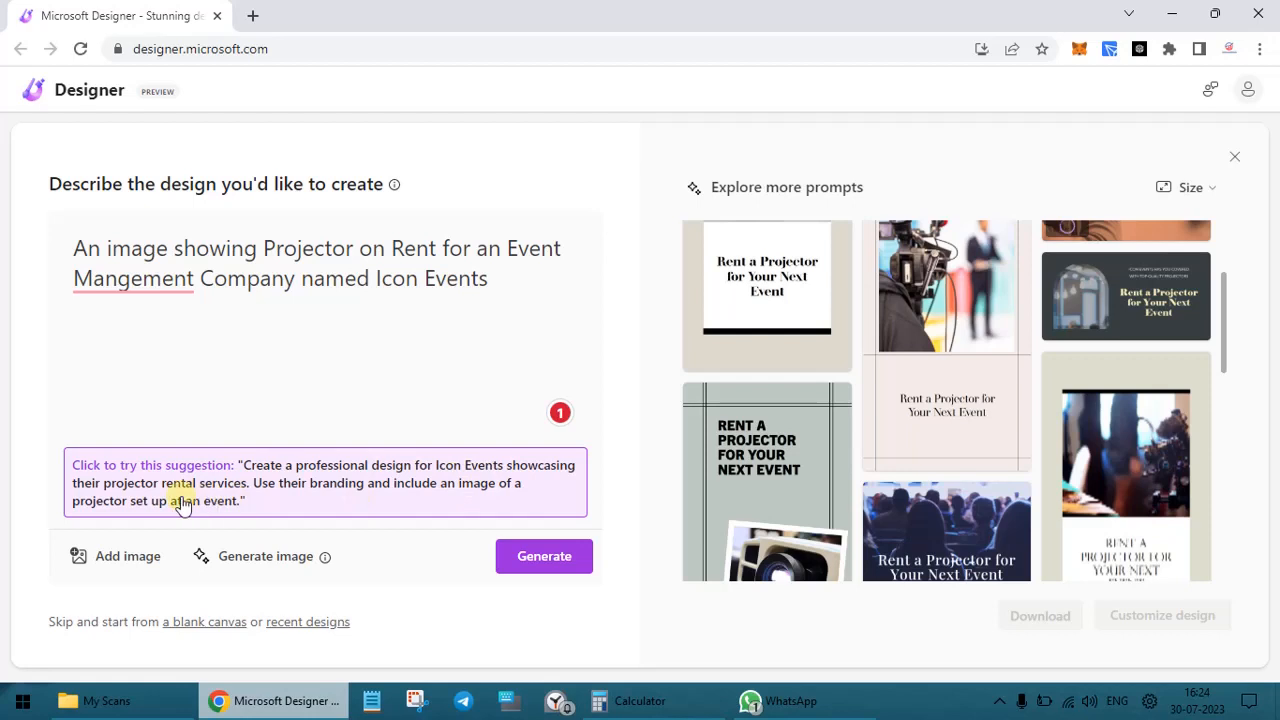
Generate a fresh set of designs from the same description and browse through them.
click(538, 566)
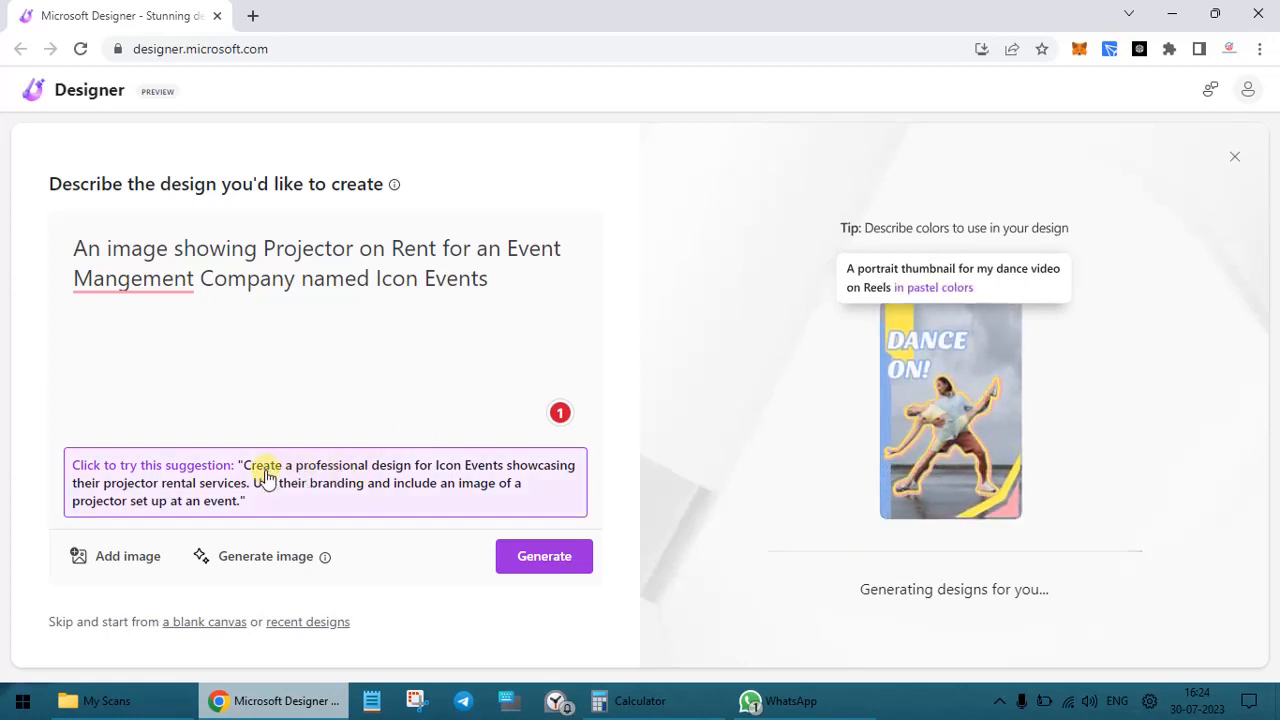
click(543, 289)
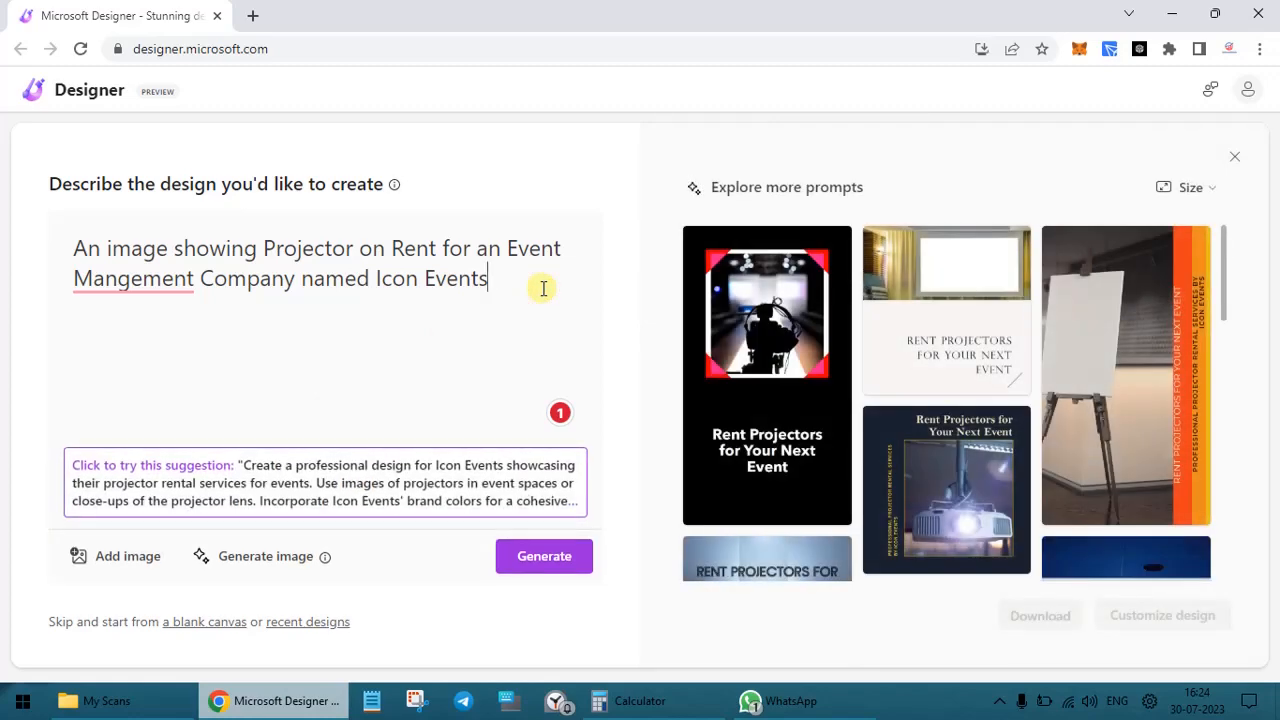
scroll(808, 300, down, 5)
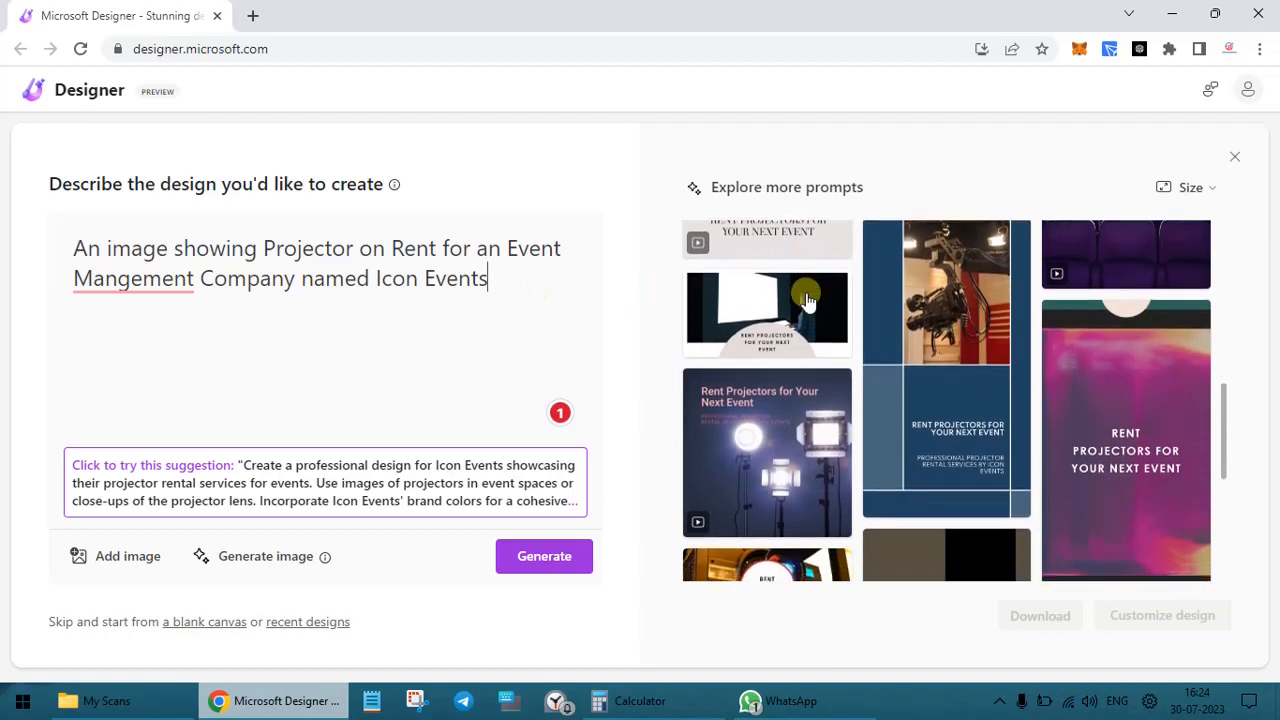
scroll(740, 379, up, 1)
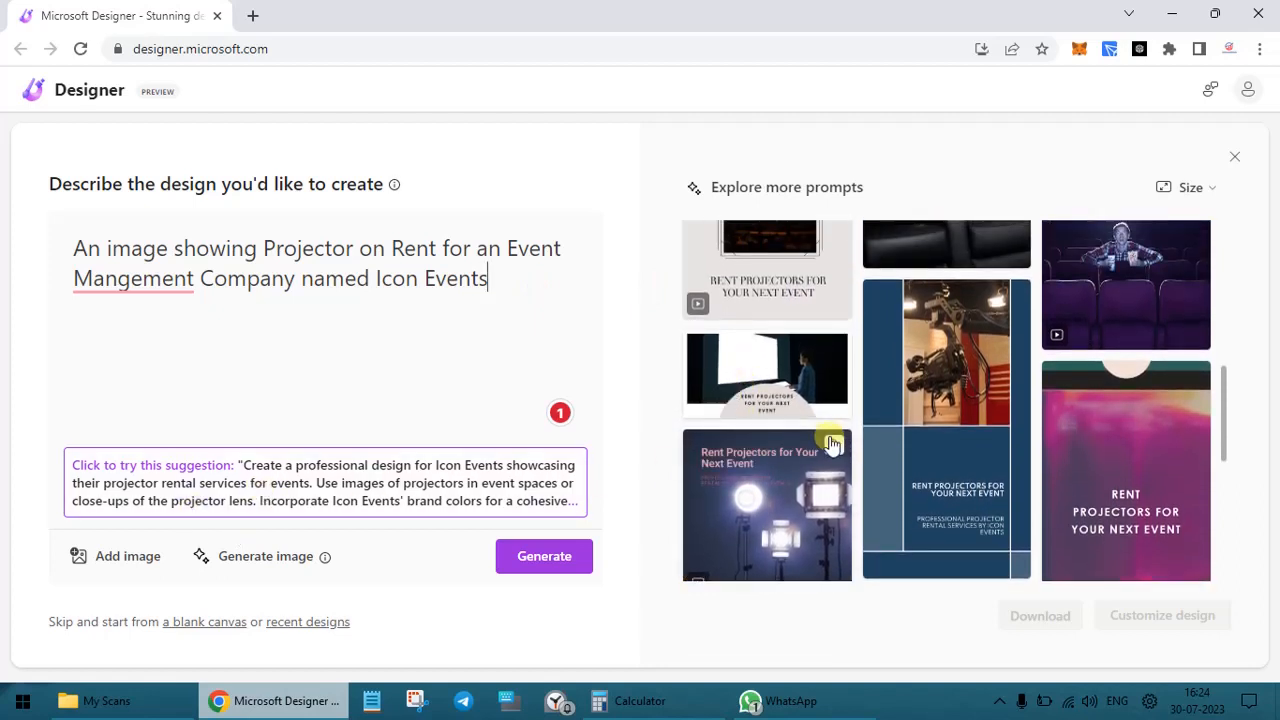
Review the generated projector rental designs again, comparing their layouts and headline text.
scroll(810, 443, up, 2)
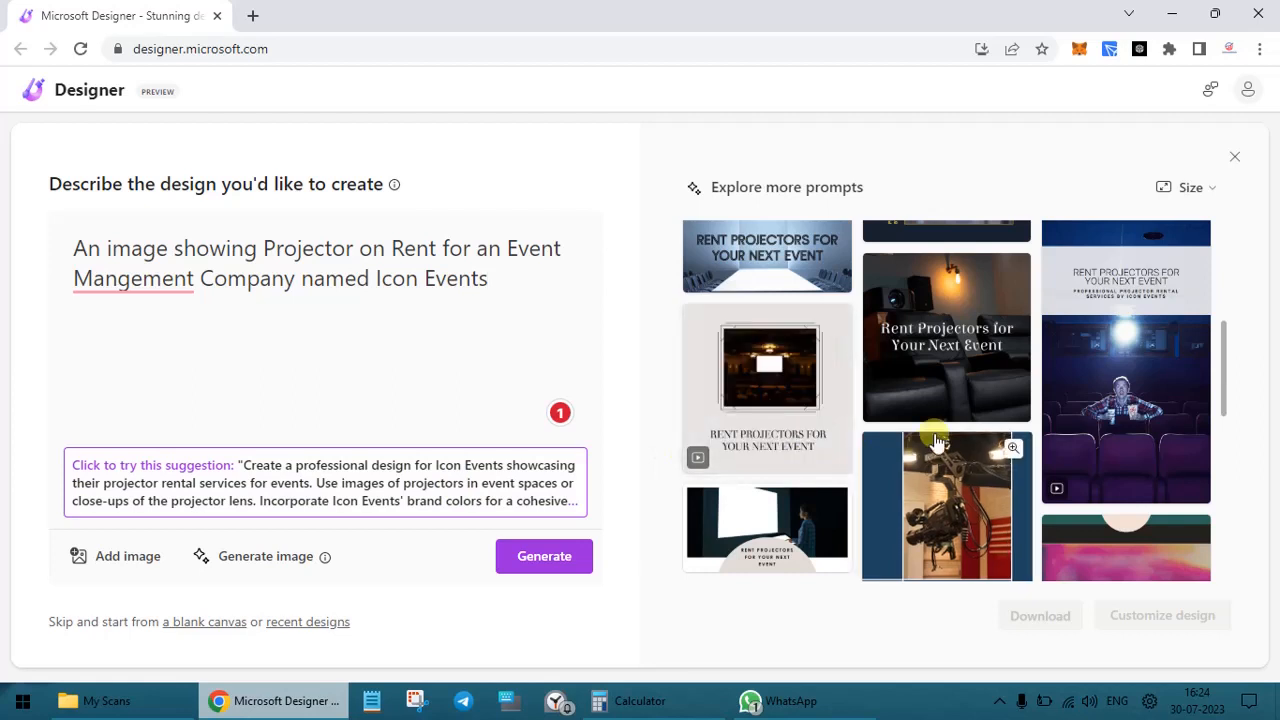
scroll(937, 442, up, 2)
scroll(937, 442, up, 2)
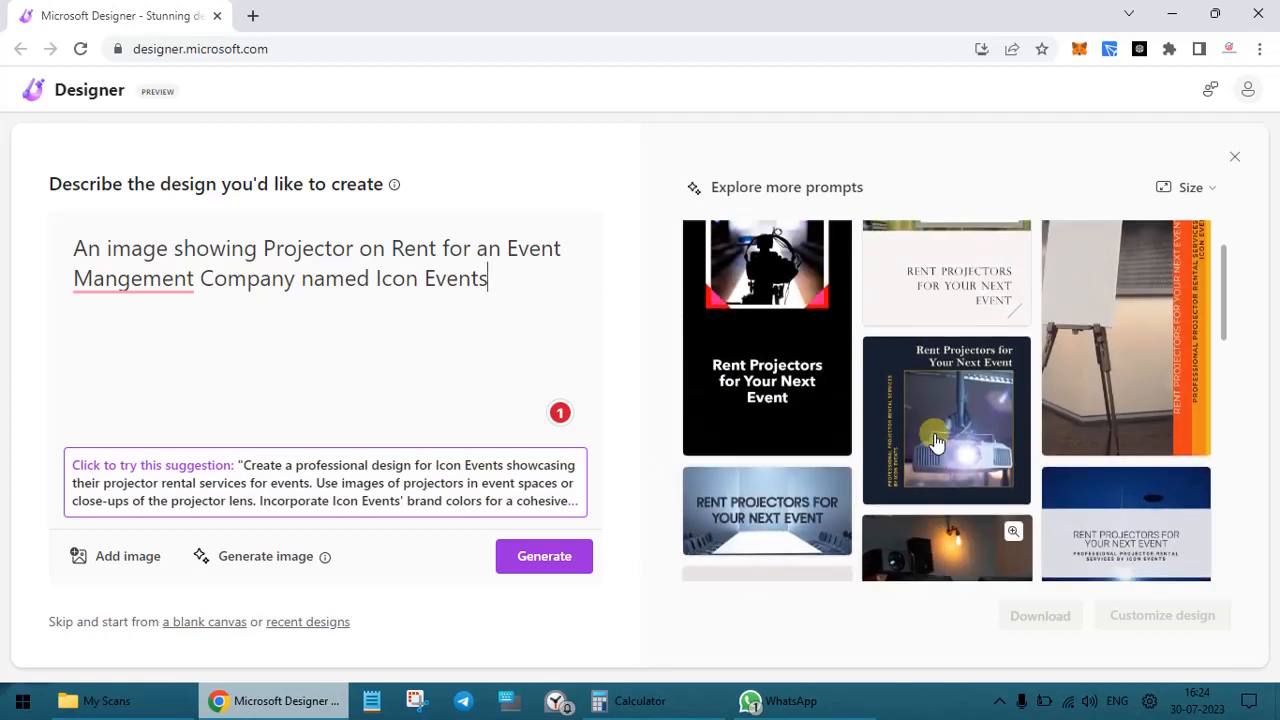
scroll(937, 442, down, 10)
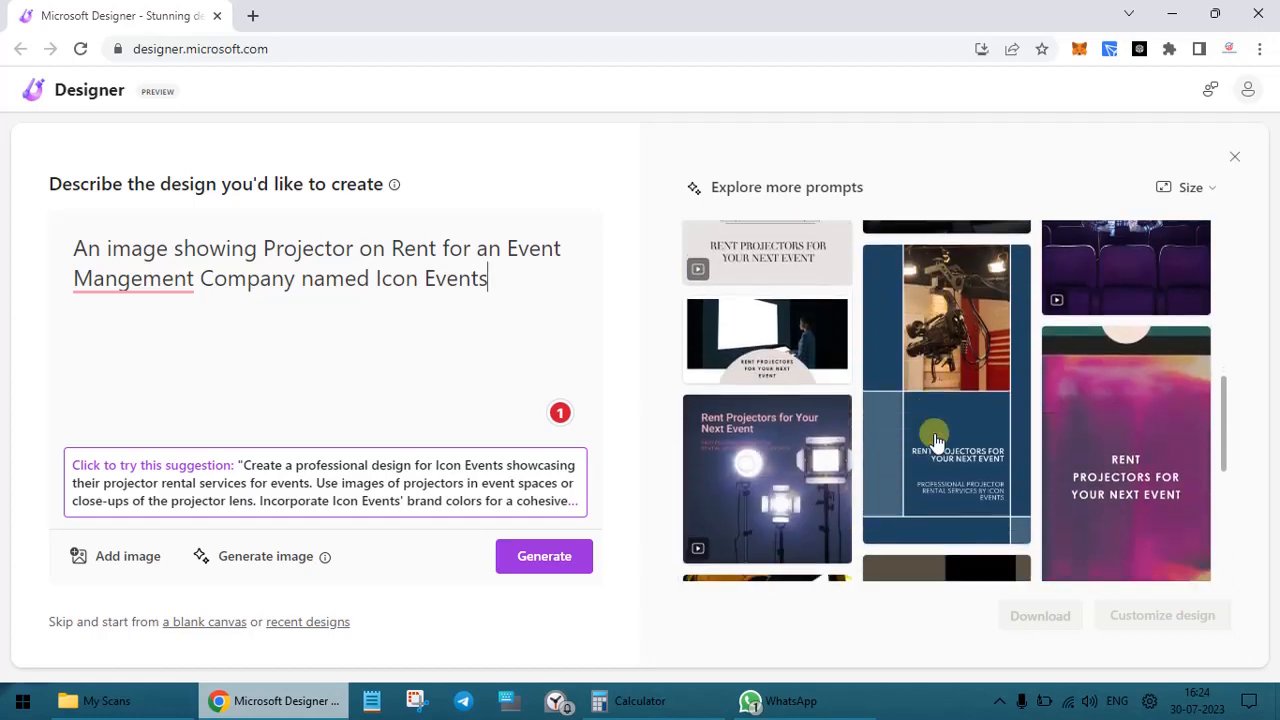
scroll(937, 442, up, 5)
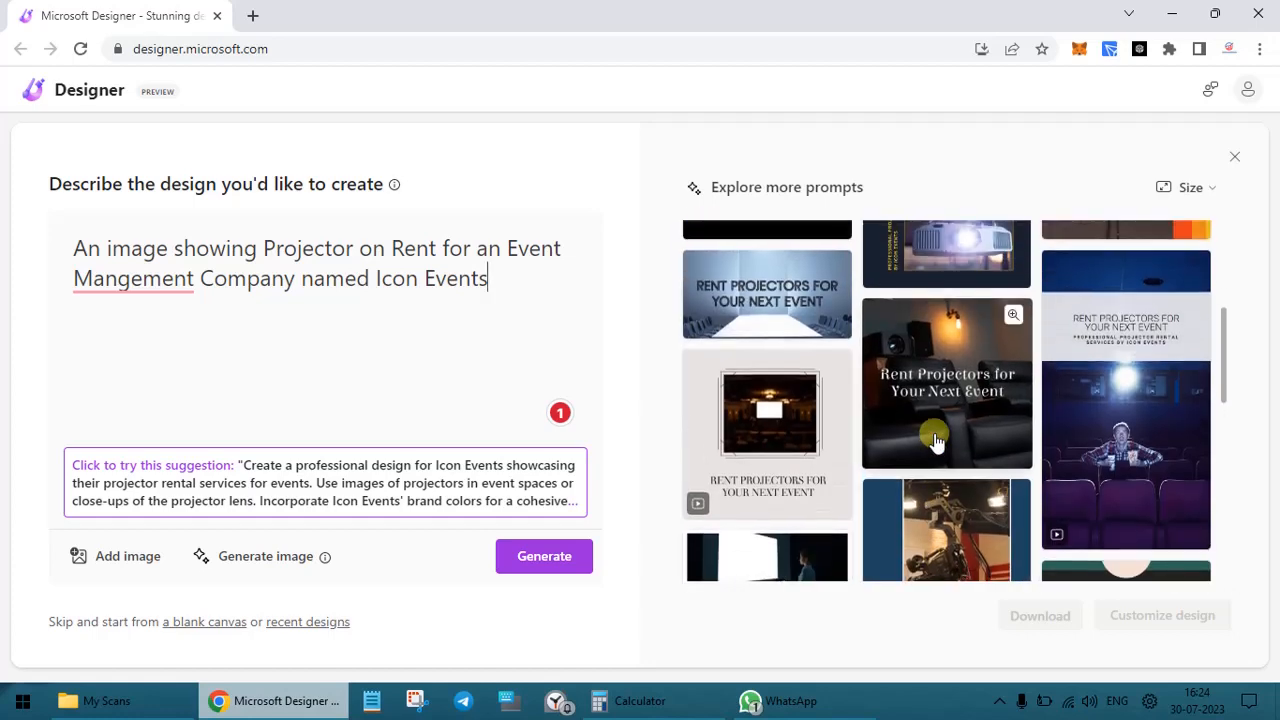
scroll(937, 442, up, 2)
scroll(937, 442, up, 3)
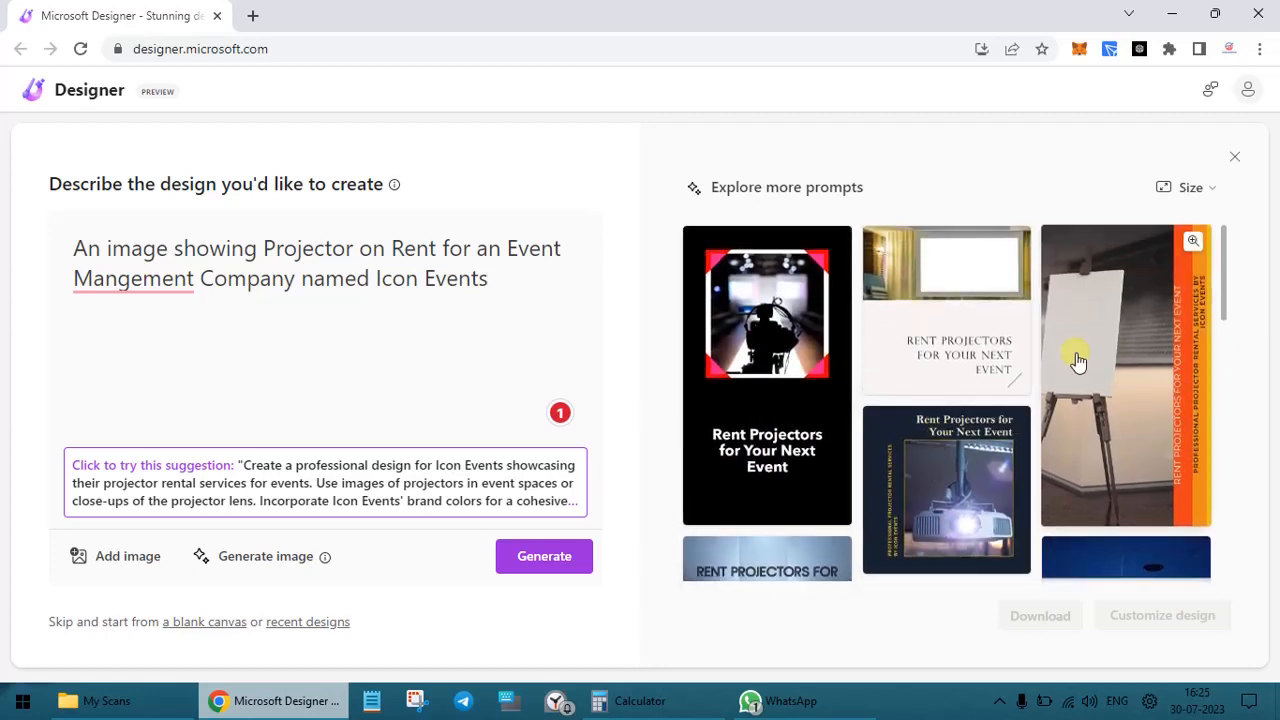
scroll(771, 378, down, 2)
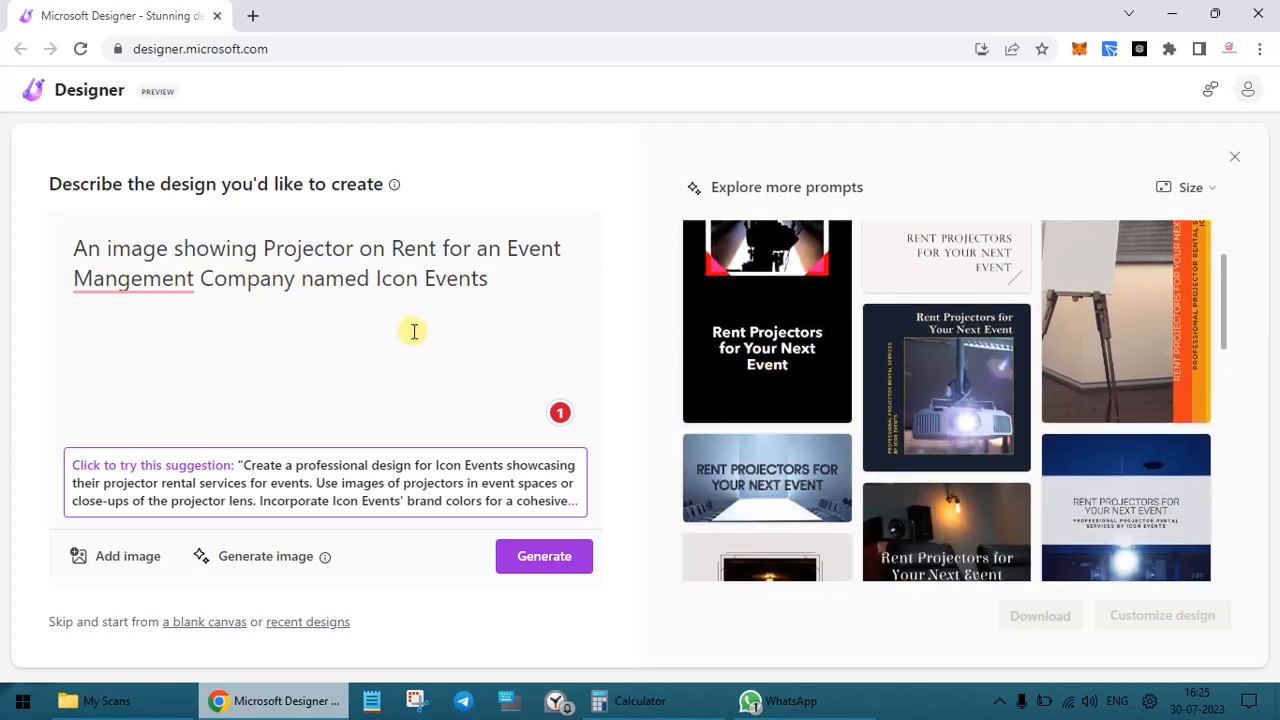
Generate another set of designs from the same Icon Events projector rental description.
click(470, 335)
click(502, 283)
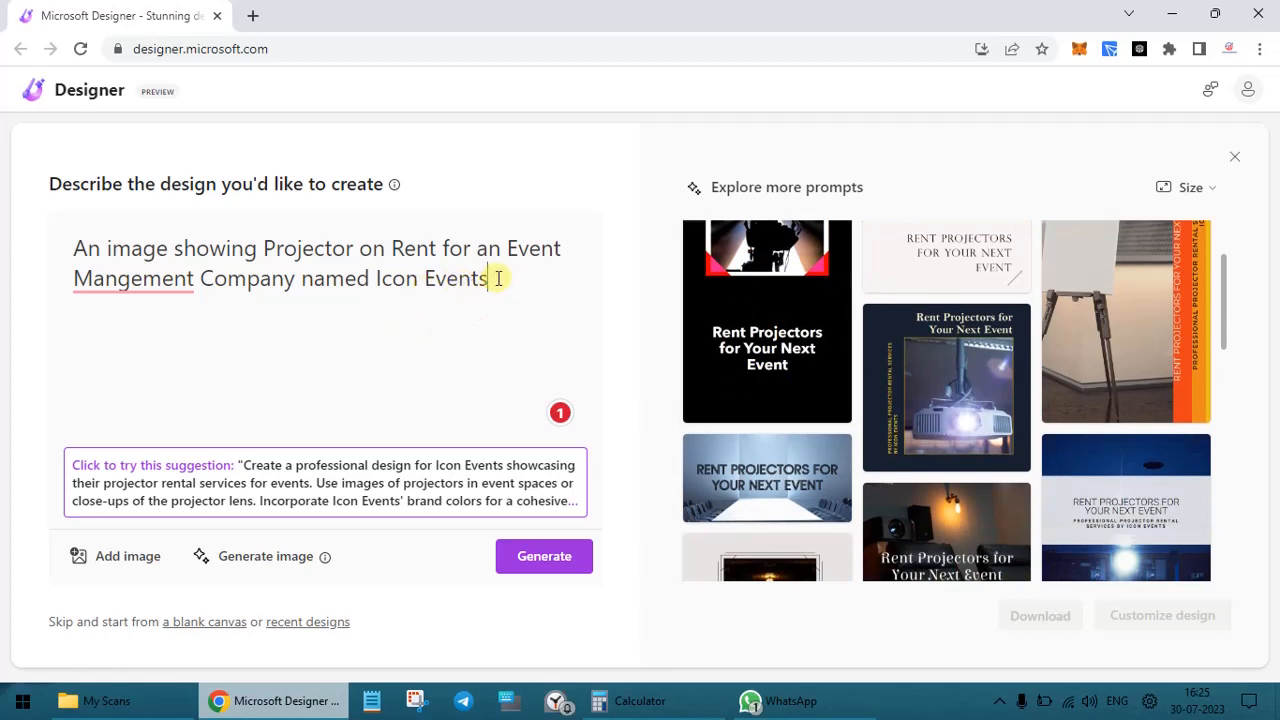
key(Return)
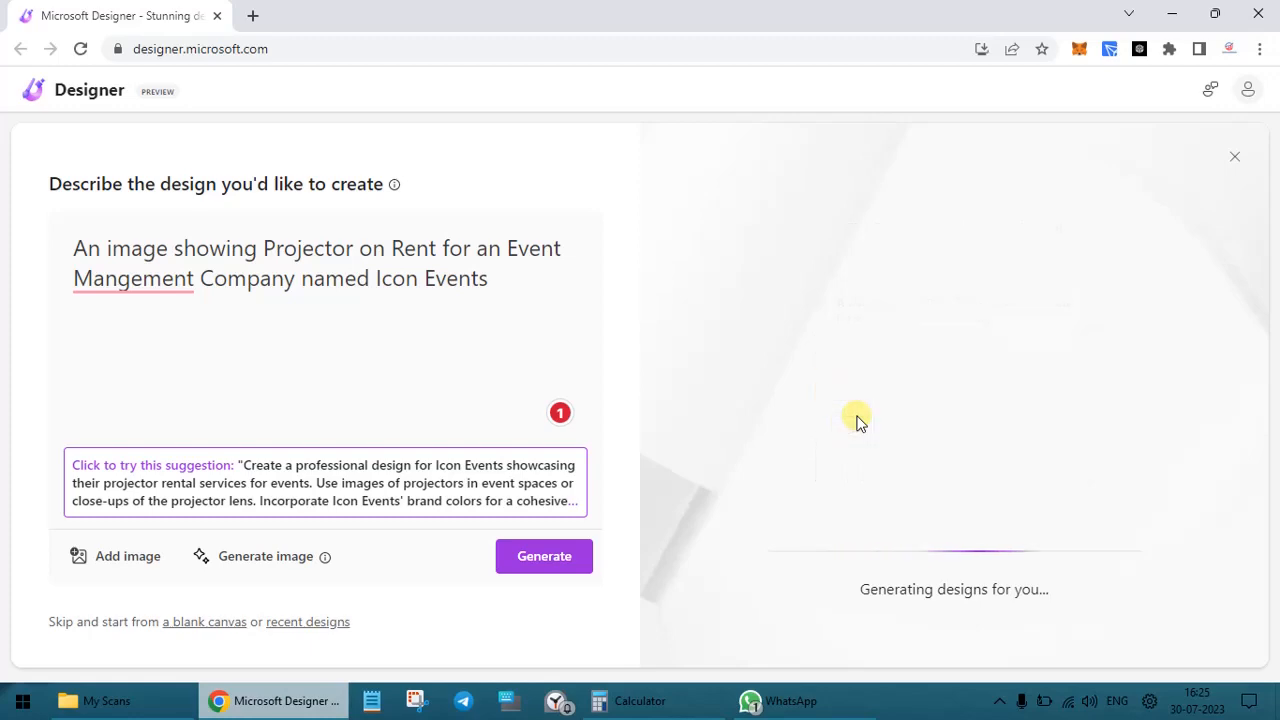
Look through the new designs and select the green landscape one with the arched projector photo.
scroll(940, 412, down, 1)
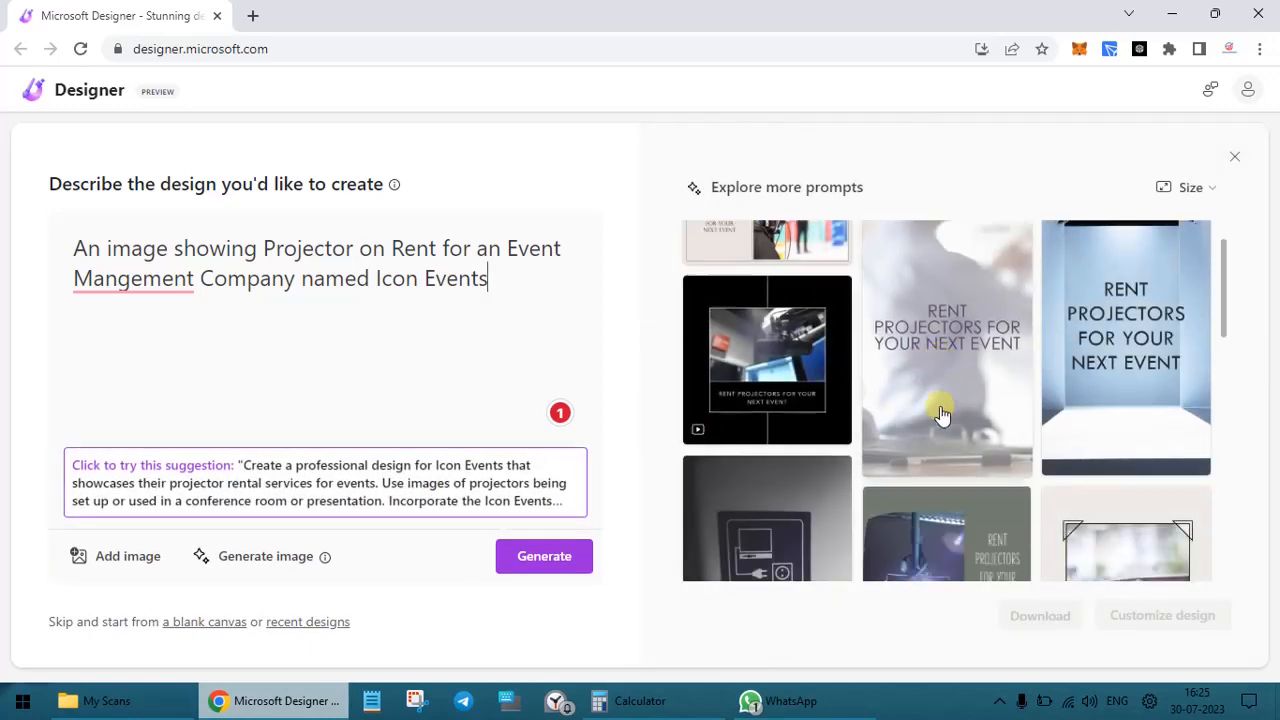
scroll(940, 412, down, 5)
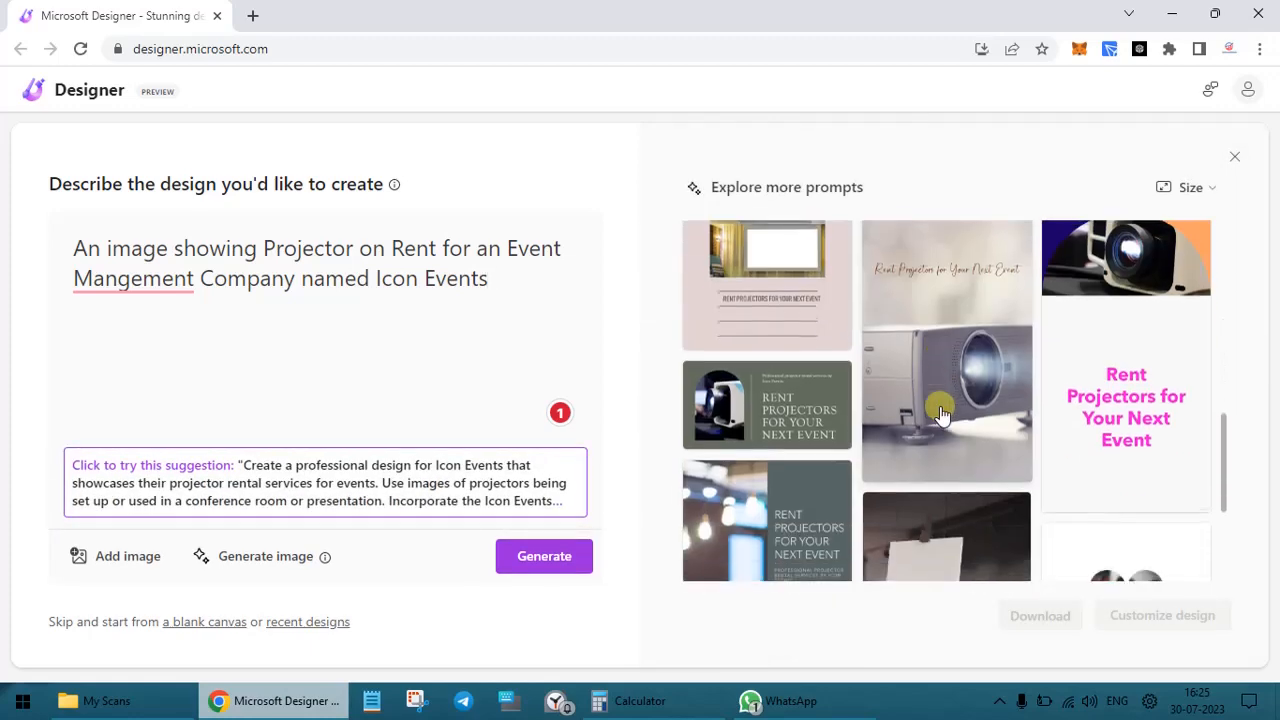
scroll(943, 413, down, 3)
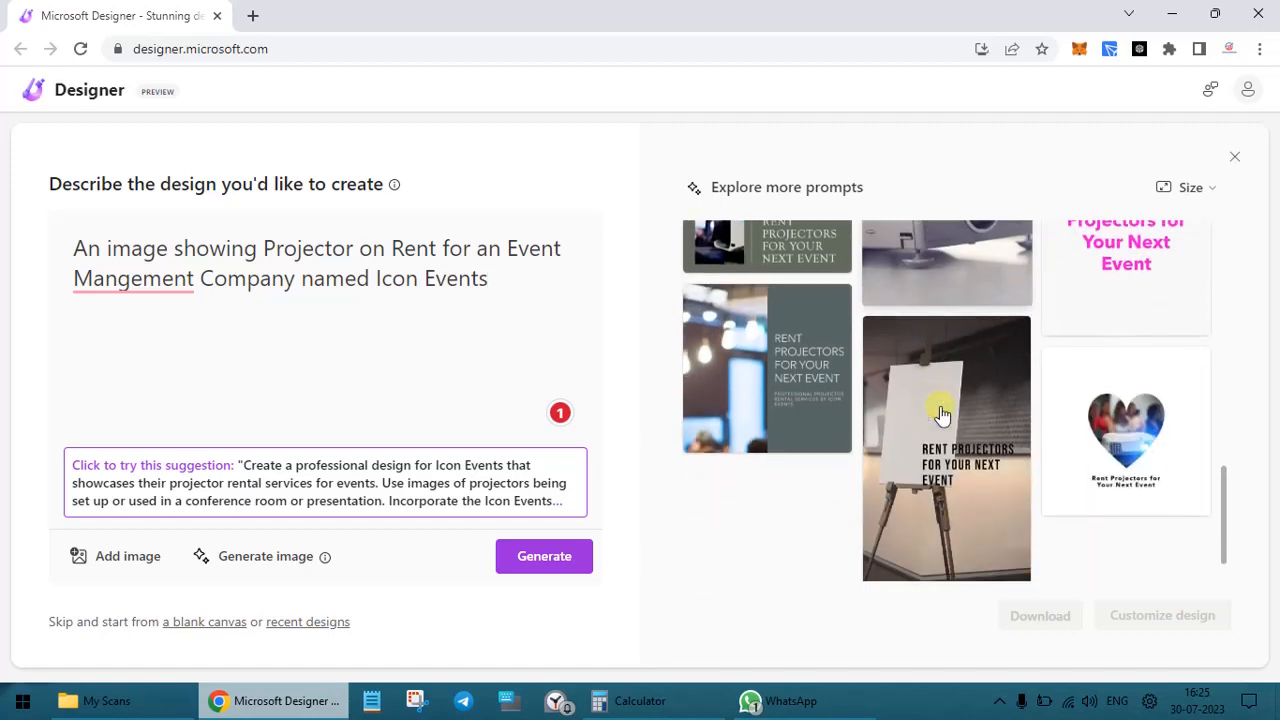
scroll(943, 410, up, 3)
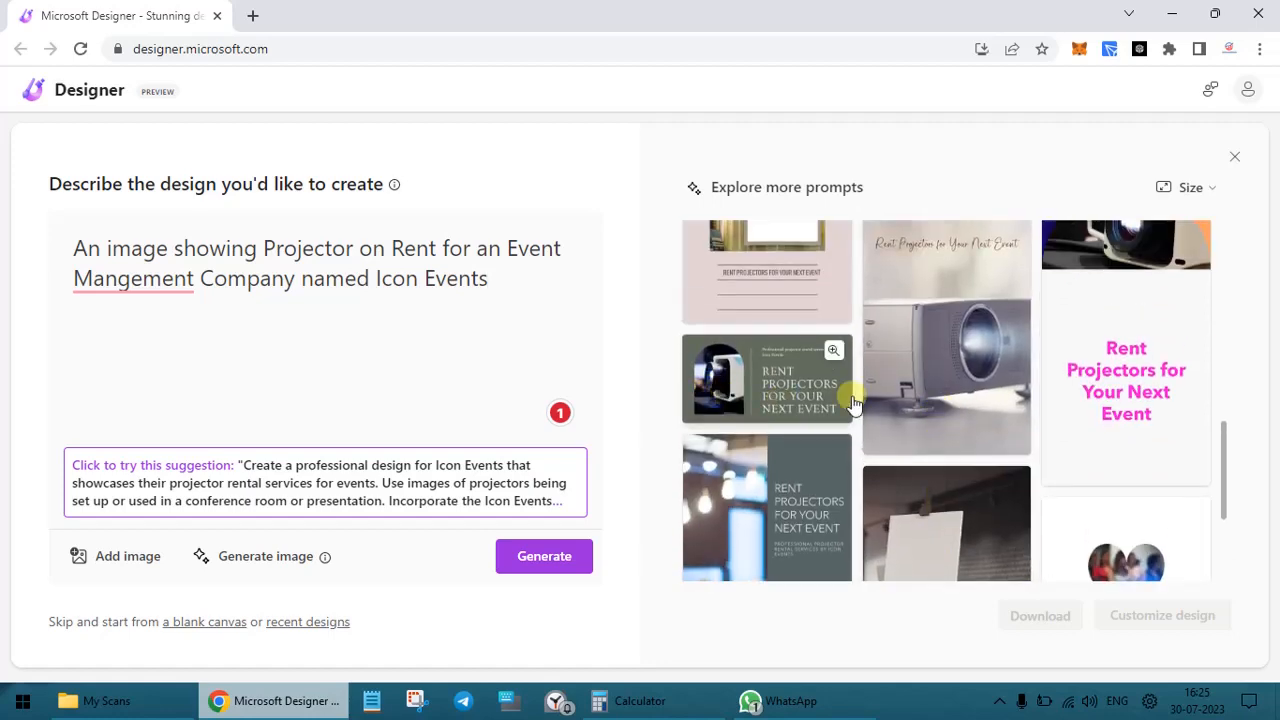
scroll(848, 395, down, 3)
scroll(851, 398, up, 2)
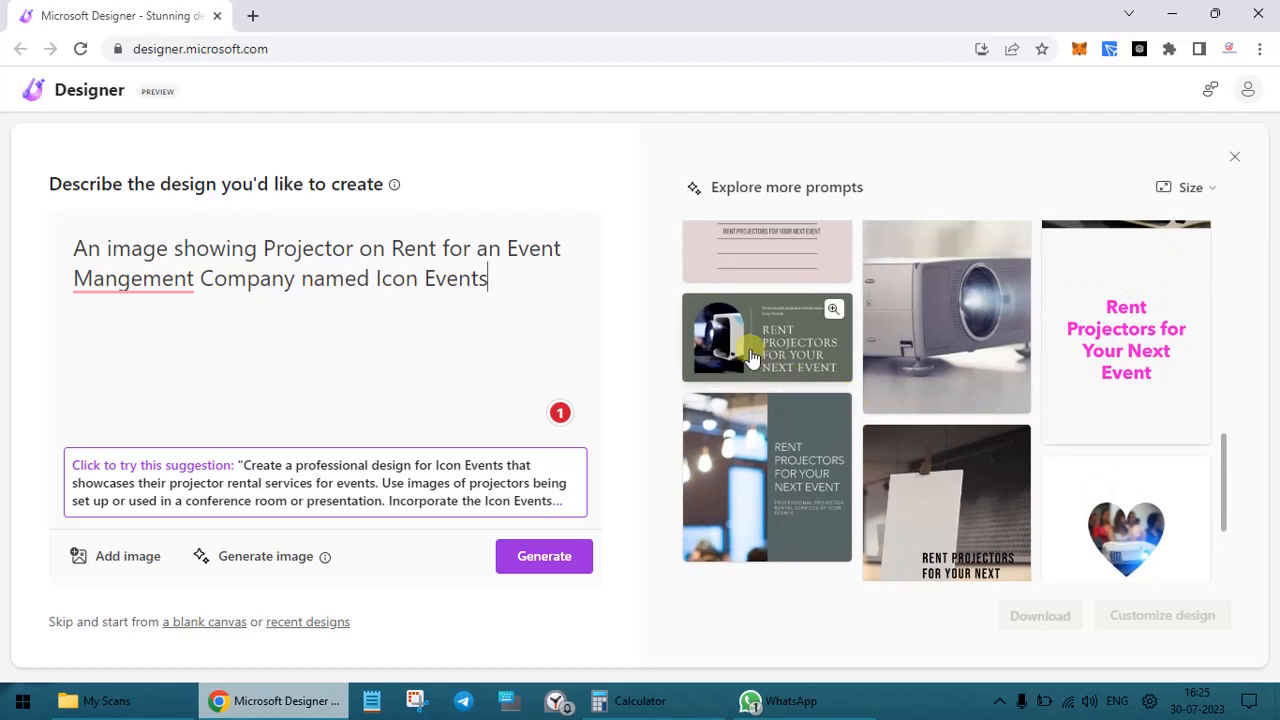
click(752, 358)
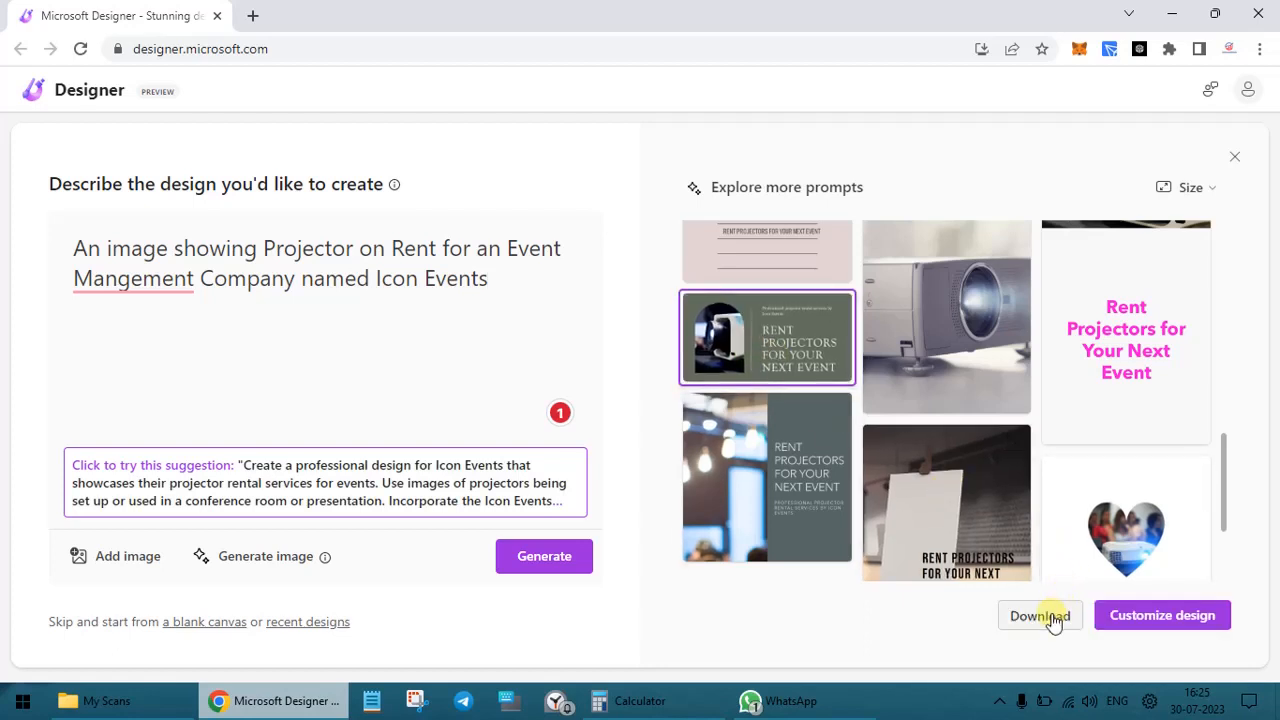
Check the available size options without changing the size and open the selected green design for customization.
click(1211, 190)
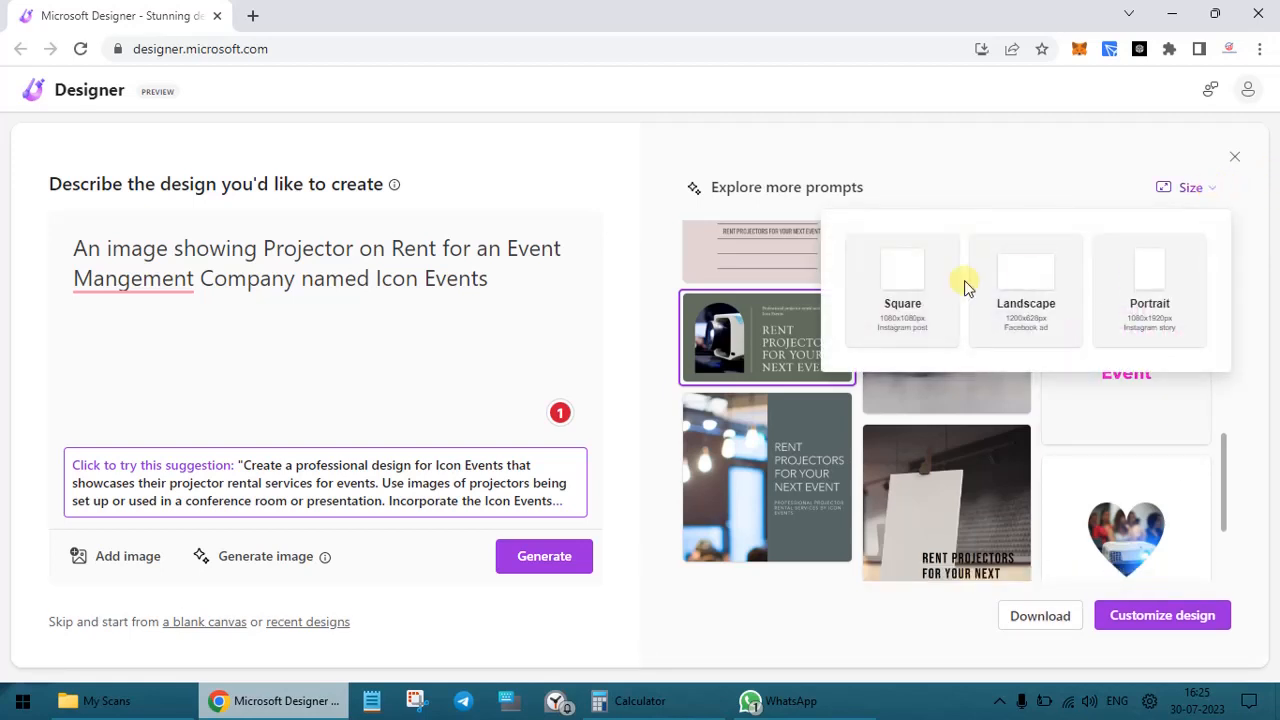
click(986, 148)
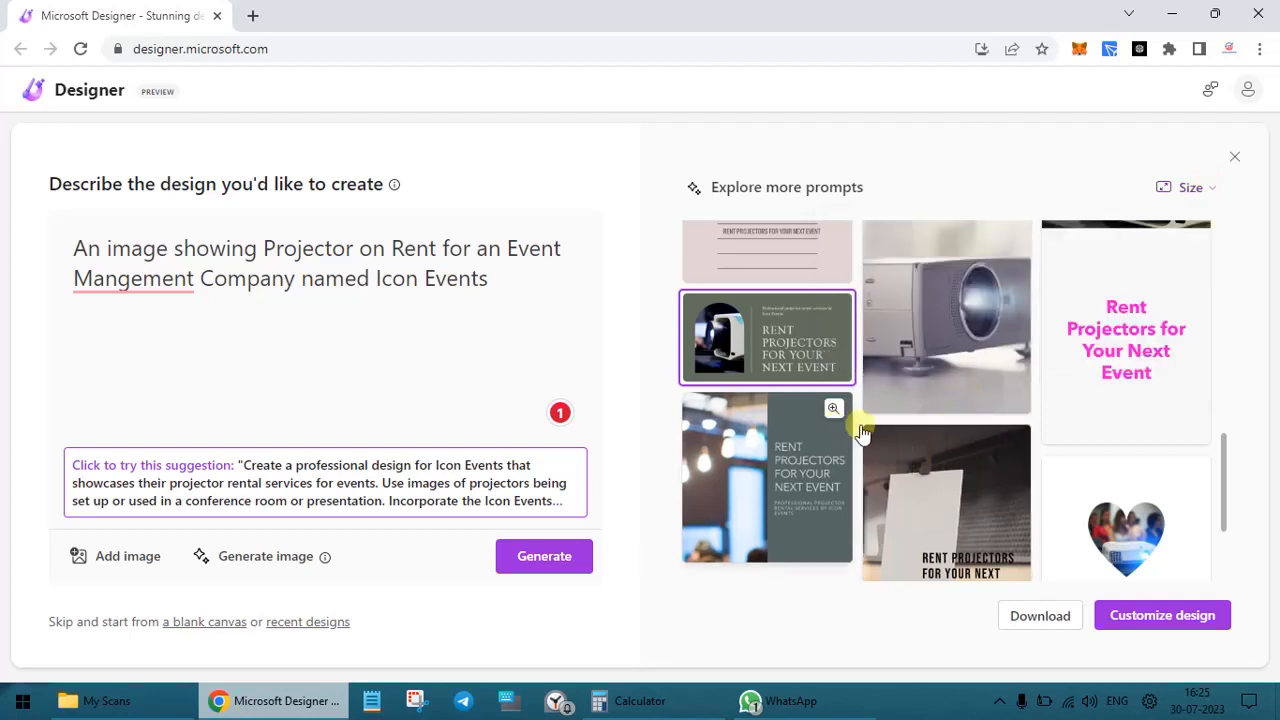
click(1133, 618)
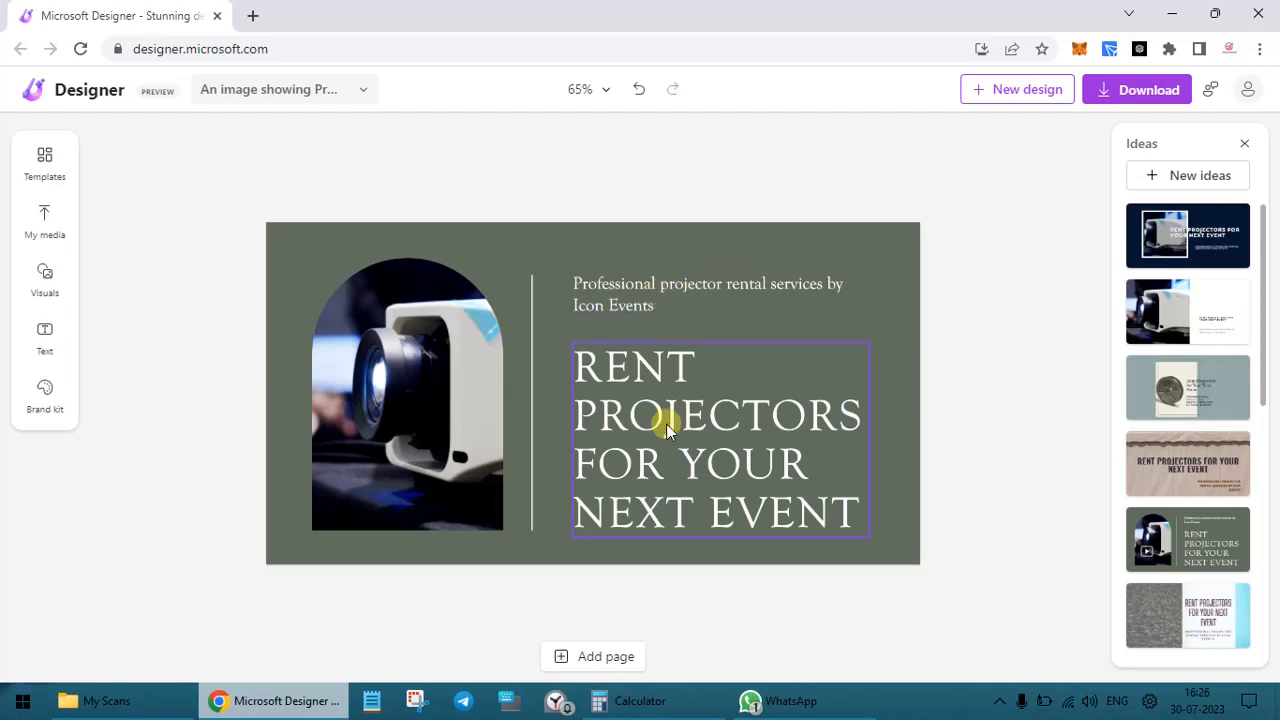
Try several suggested layouts on the design, including the white split, teal, torn-paper, animated green and tan versions.
click(1181, 326)
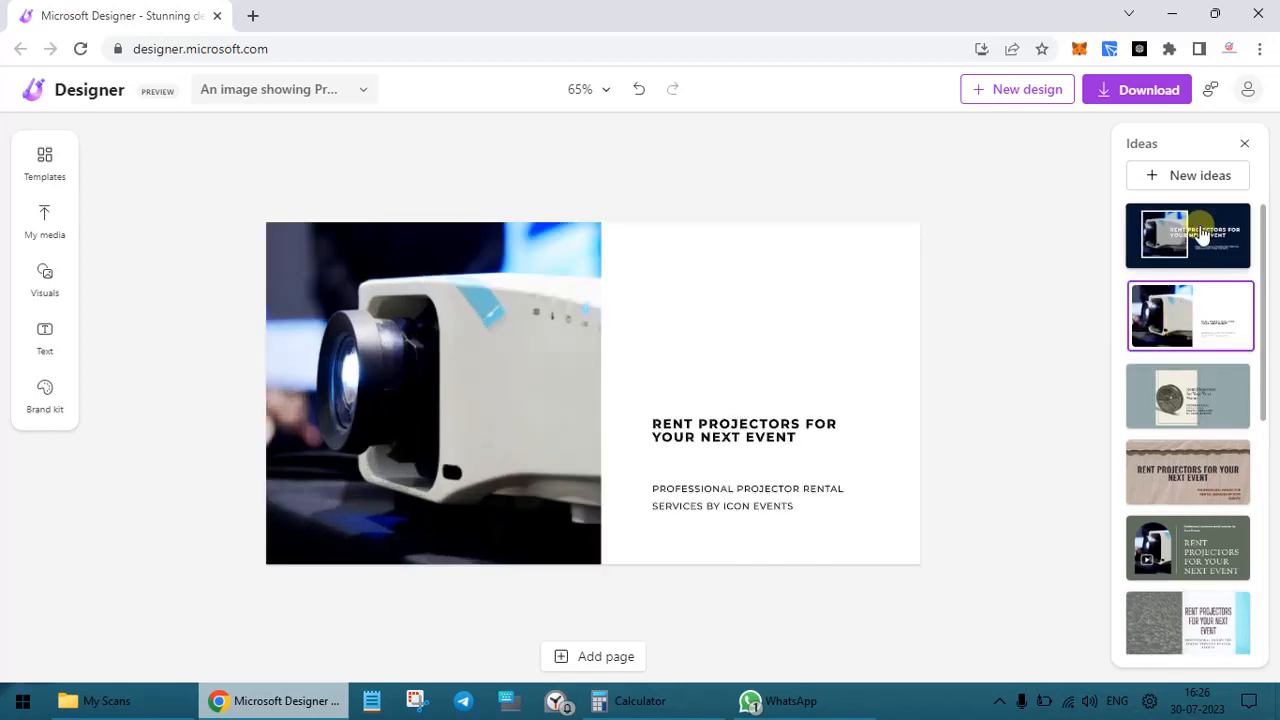
click(1203, 235)
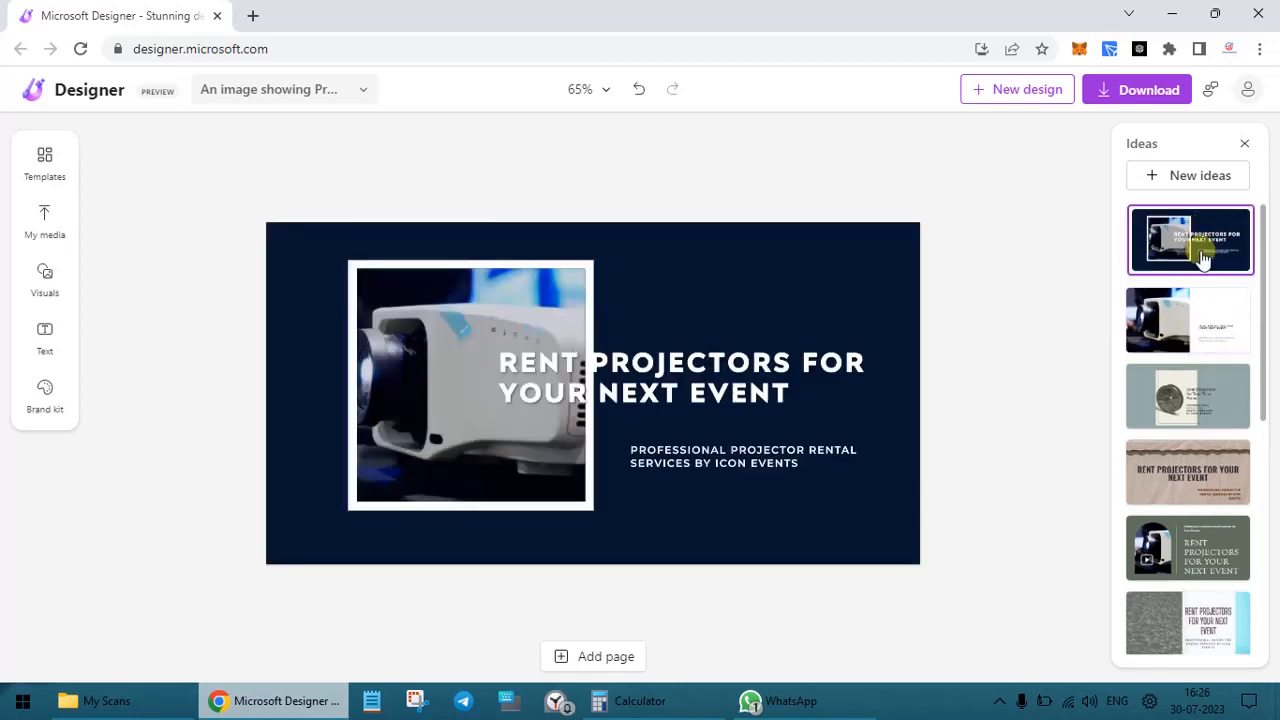
click(1203, 314)
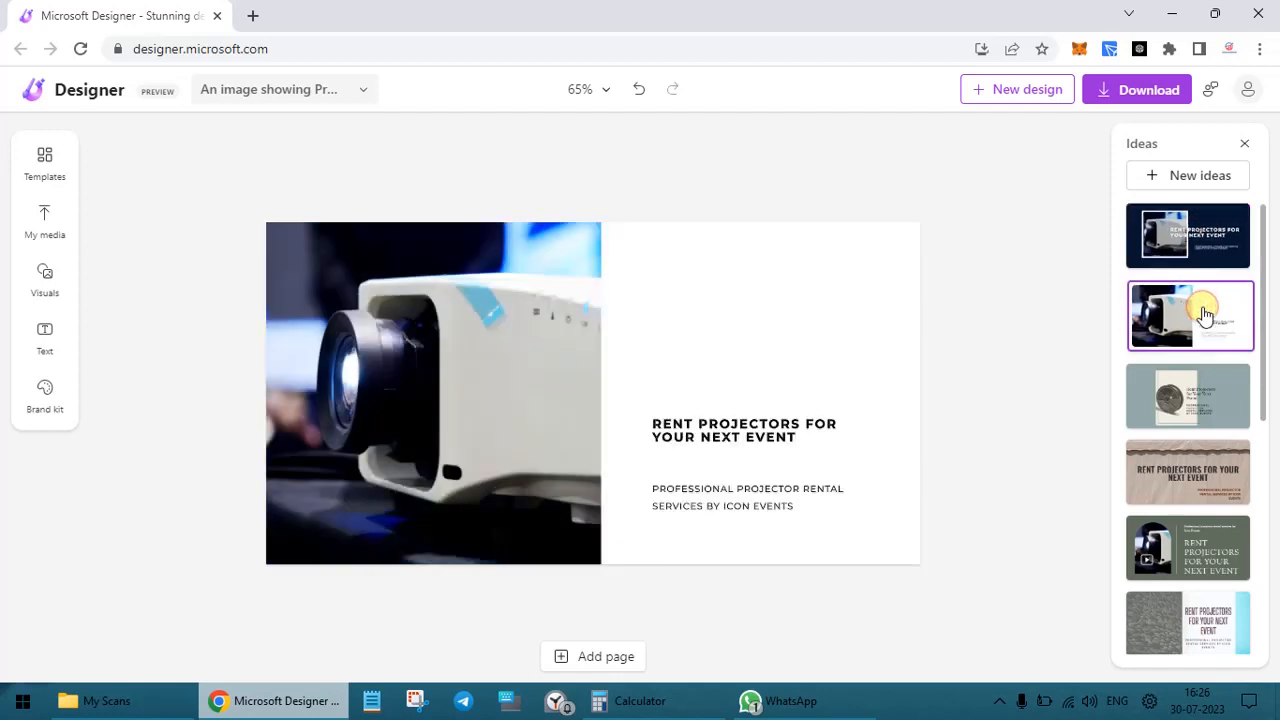
click(1208, 387)
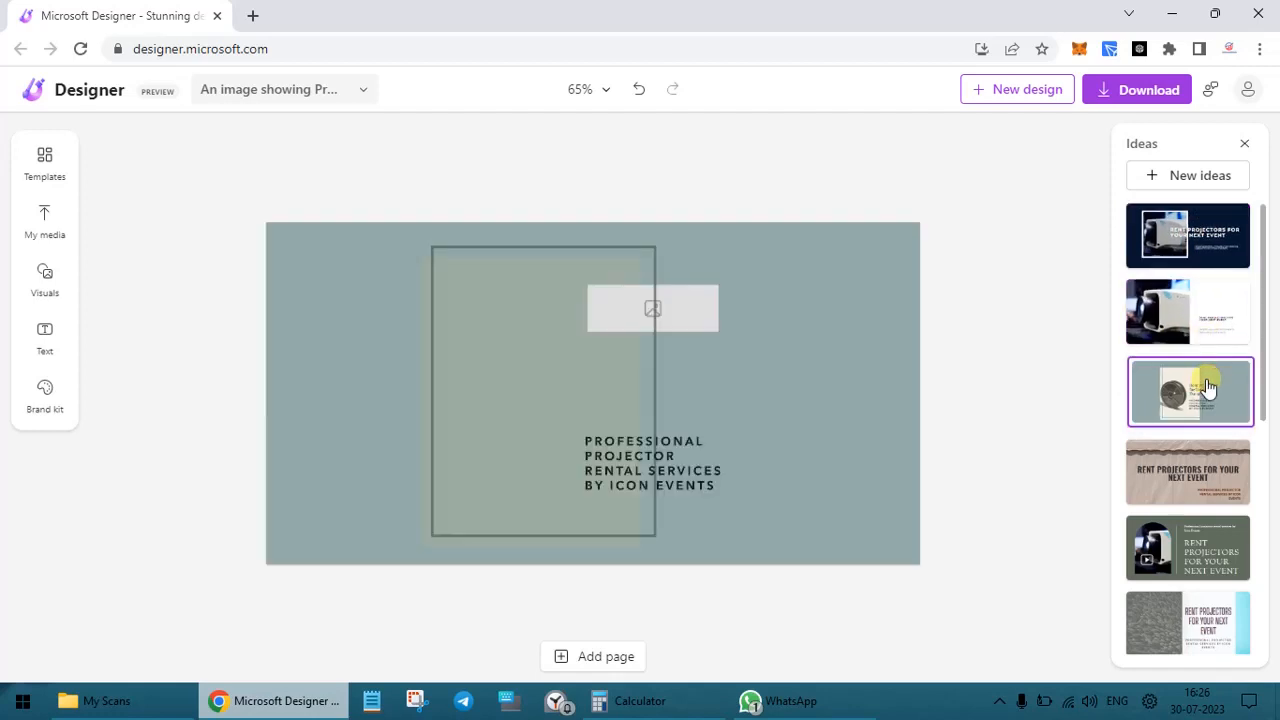
click(1223, 452)
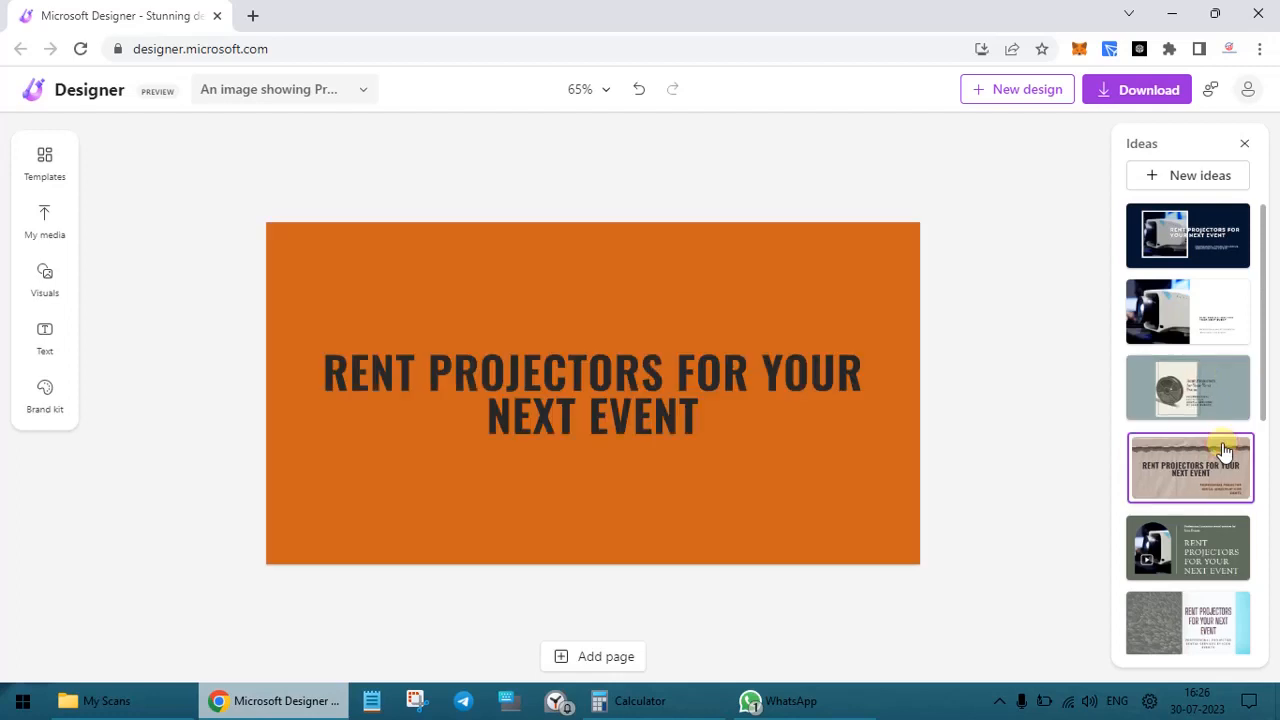
click(1234, 554)
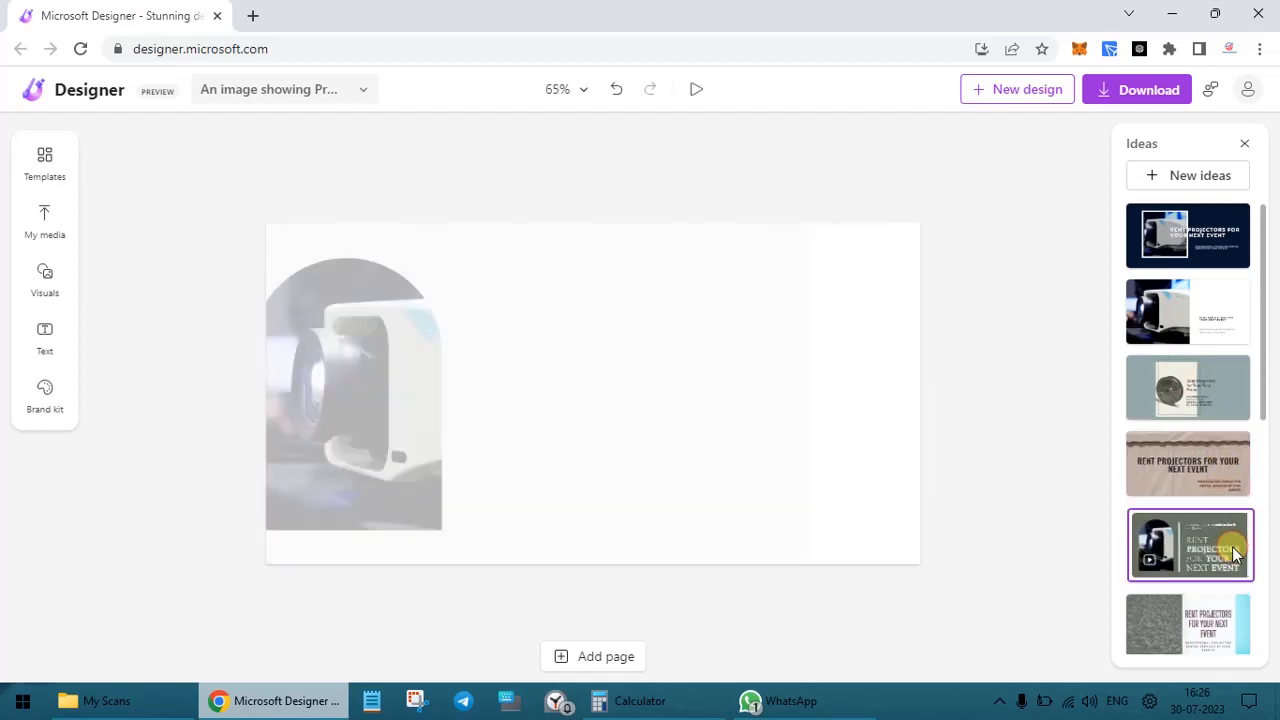
scroll(1234, 554, down, 3)
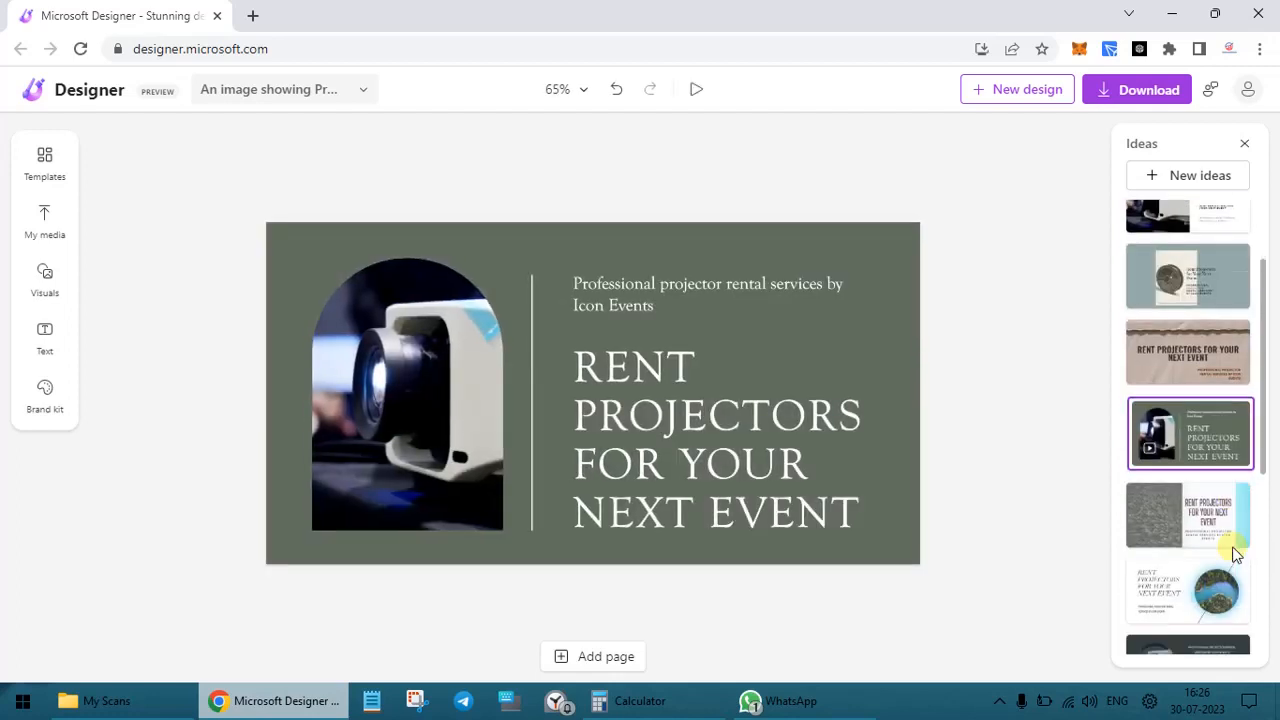
scroll(1234, 554, down, 1)
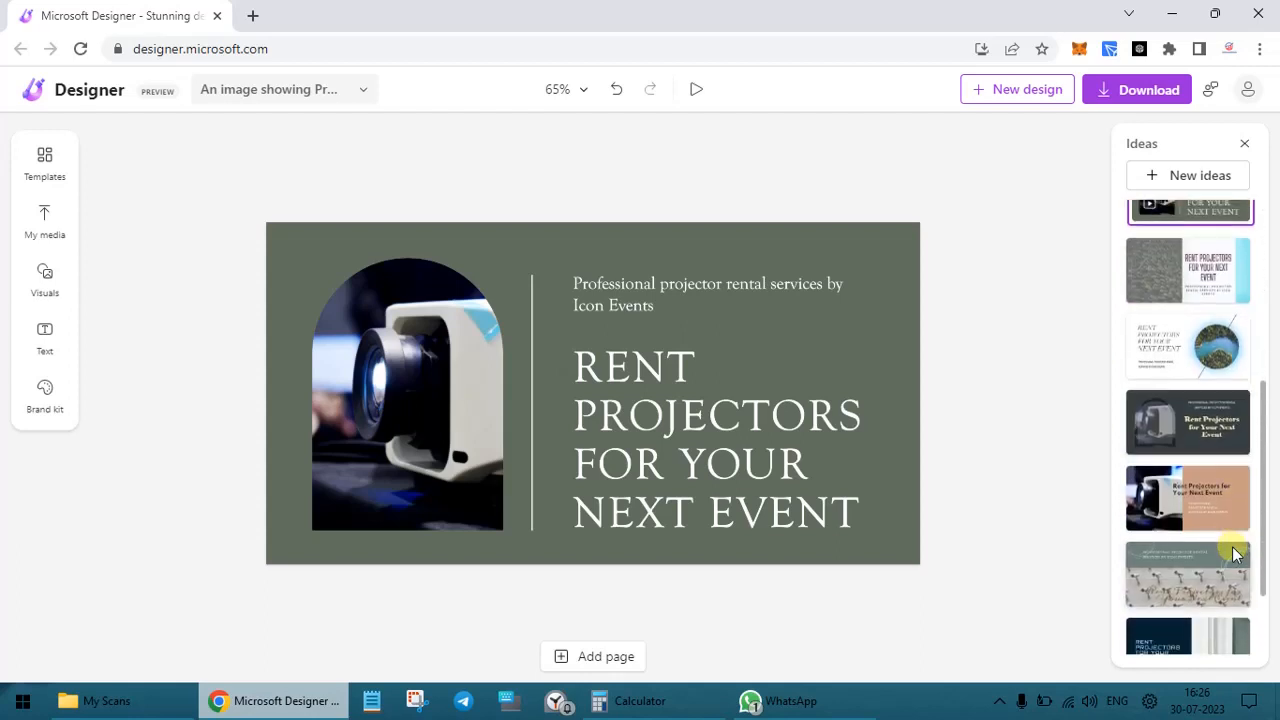
click(1190, 490)
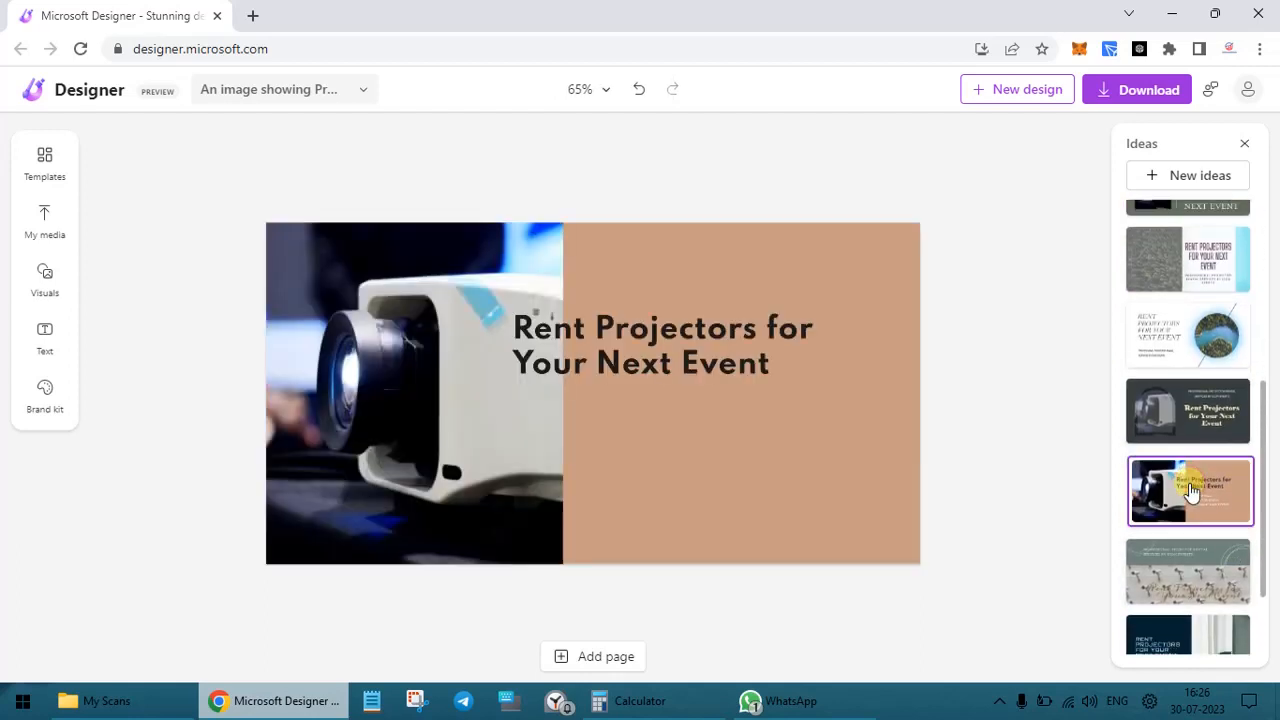
scroll(1190, 490, down, 1)
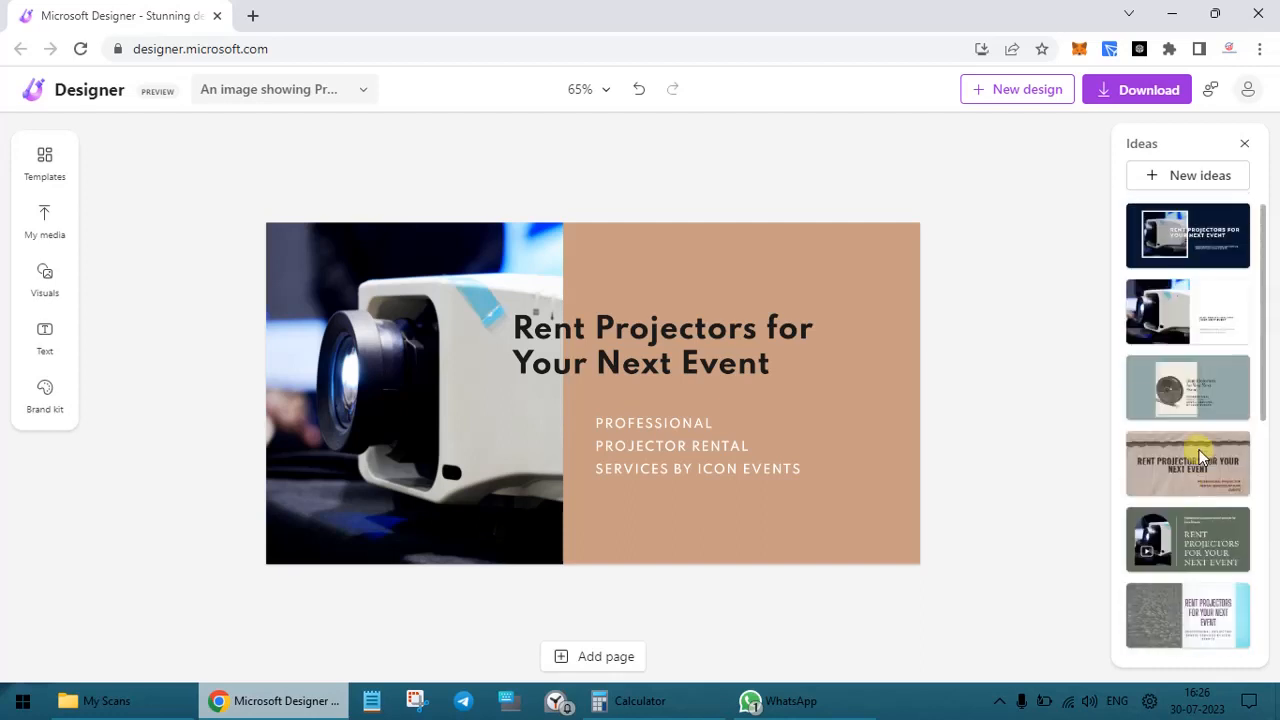
Compare the navy framed-photo layout with the white split layout and apply the navy one to the design.
click(1190, 257)
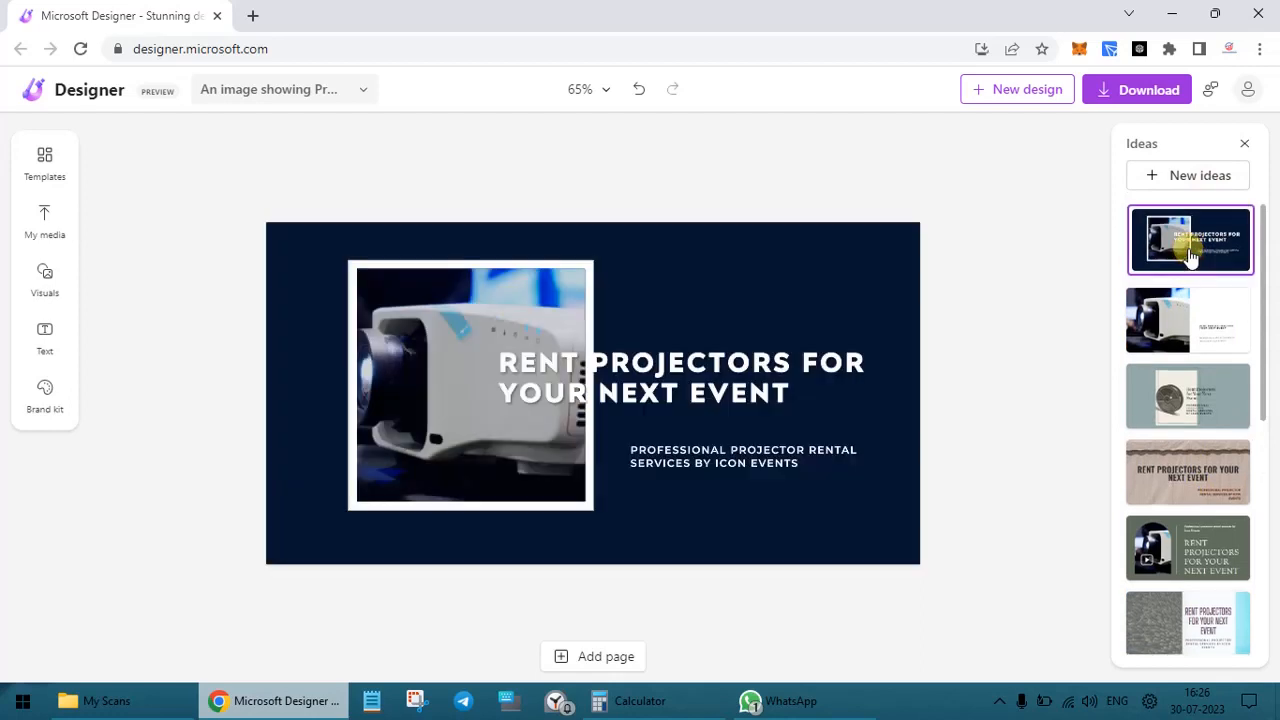
click(1204, 342)
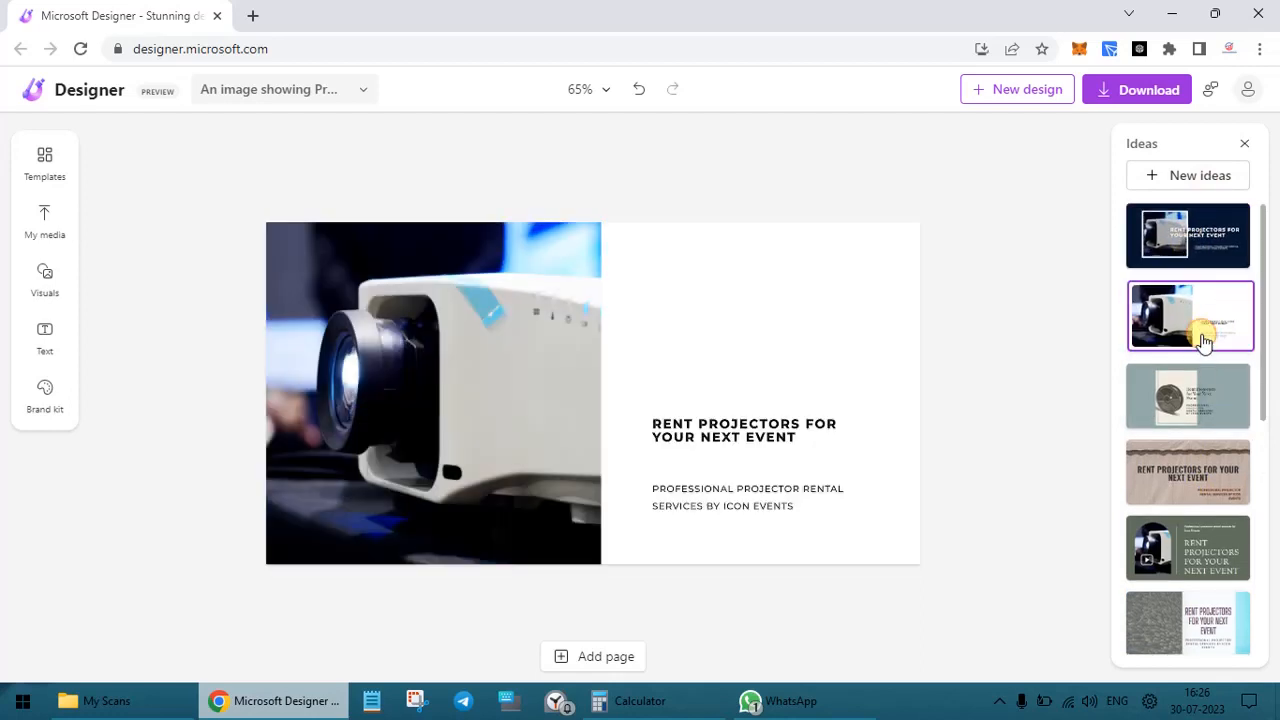
click(1205, 265)
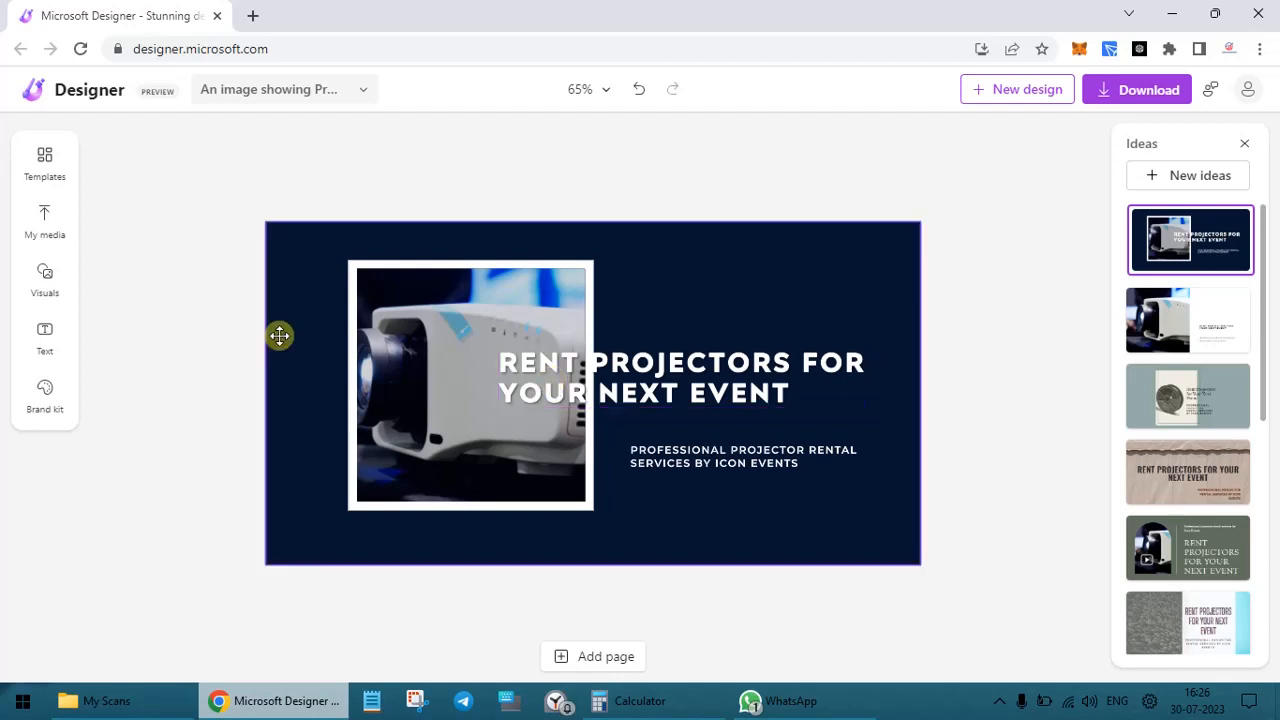
Browse the available design templates, looking over the various sale banner layouts.
click(45, 165)
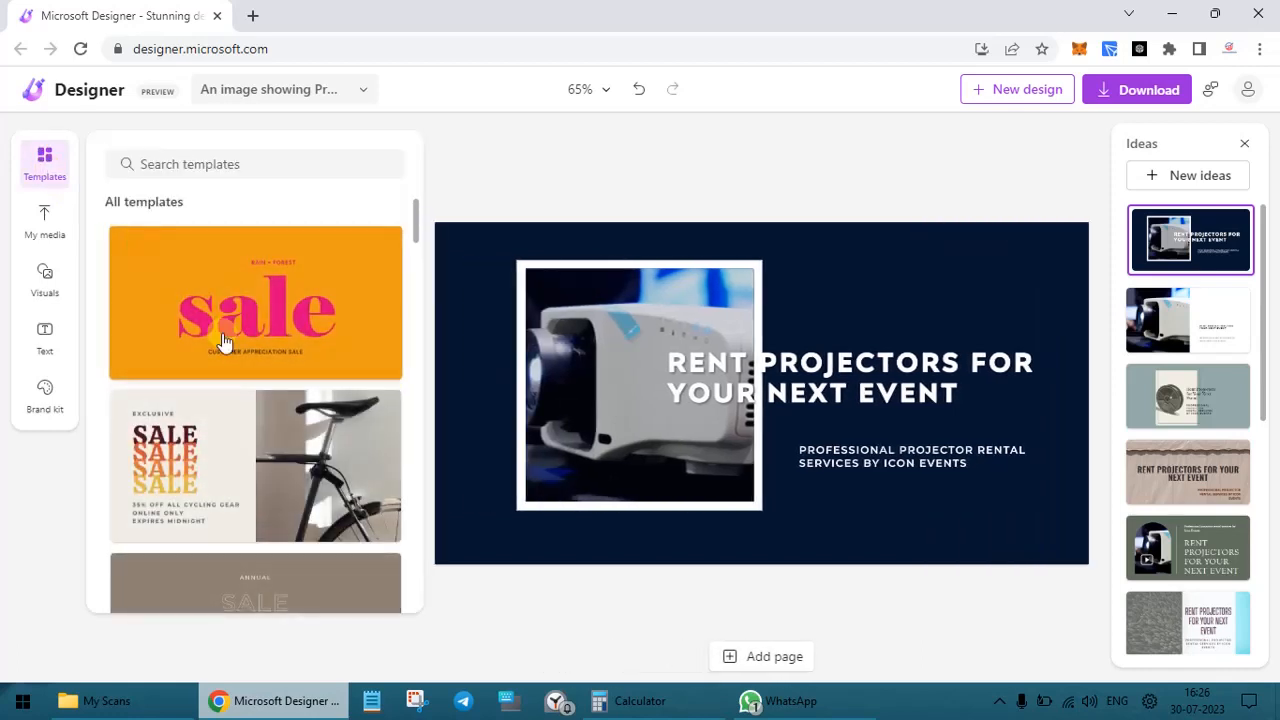
scroll(224, 342, down, 3)
scroll(224, 342, down, 3)
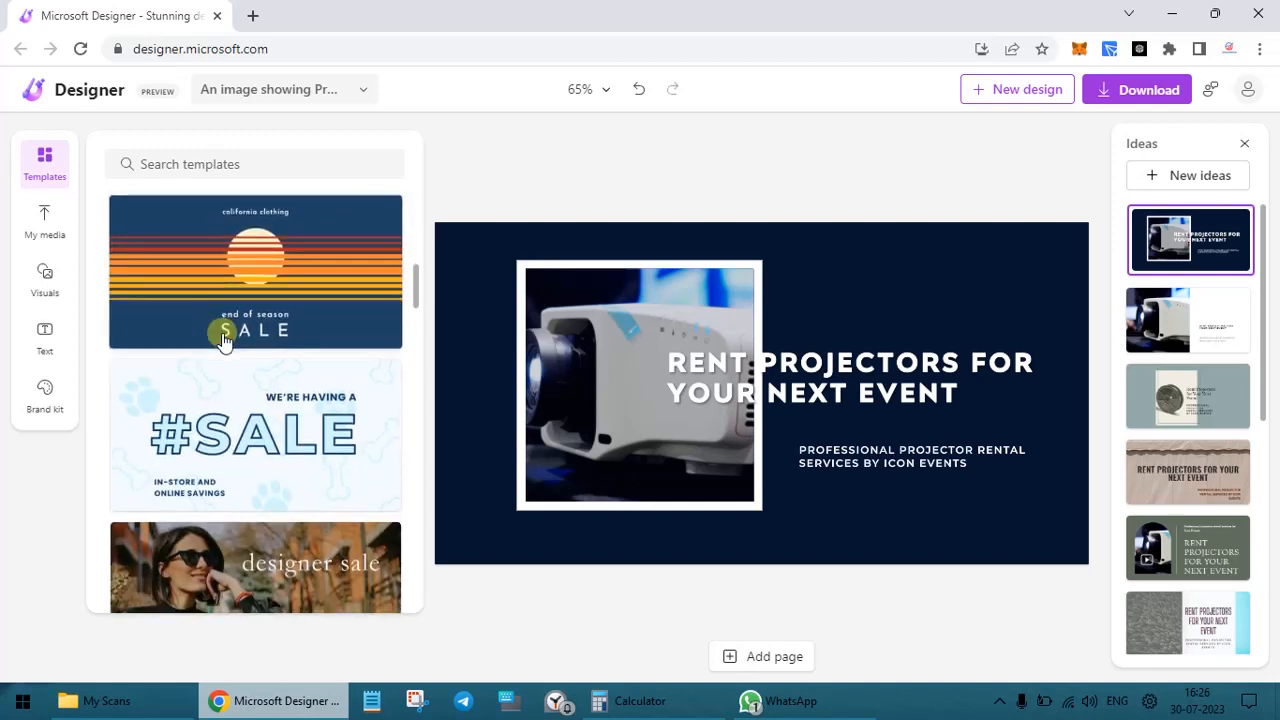
scroll(222, 337, up, 6)
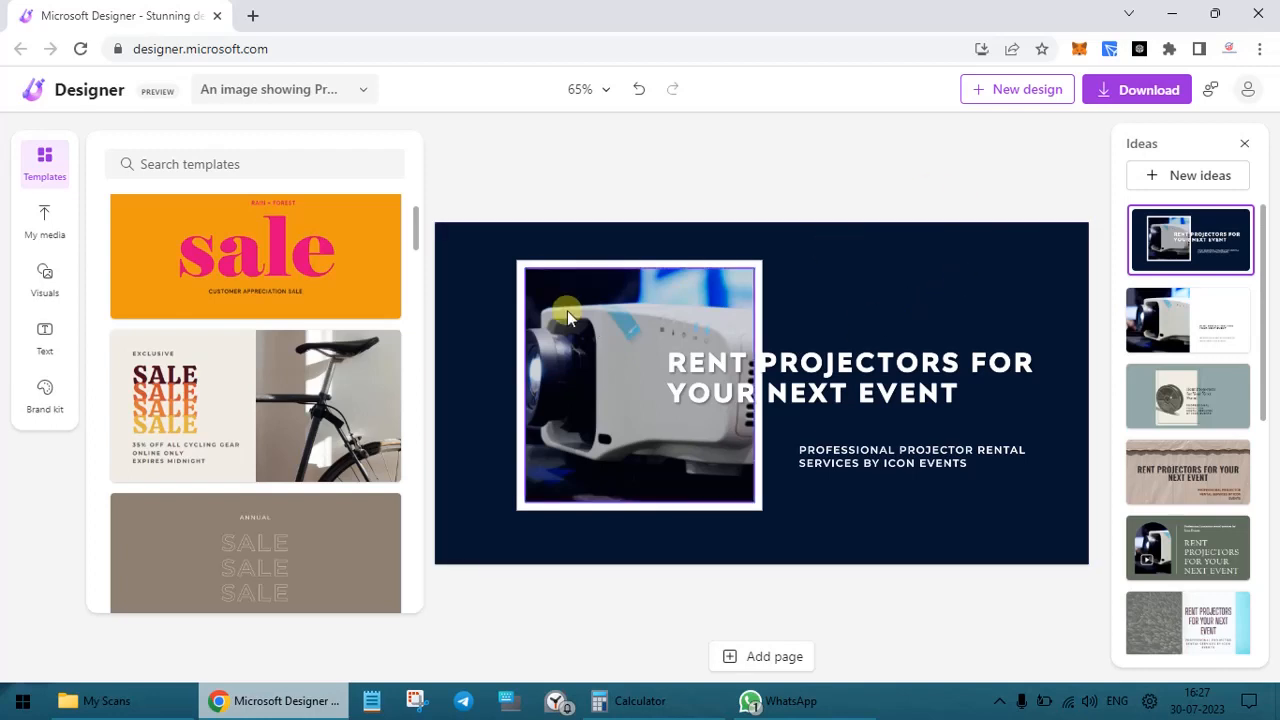
scroll(259, 310, up, 1)
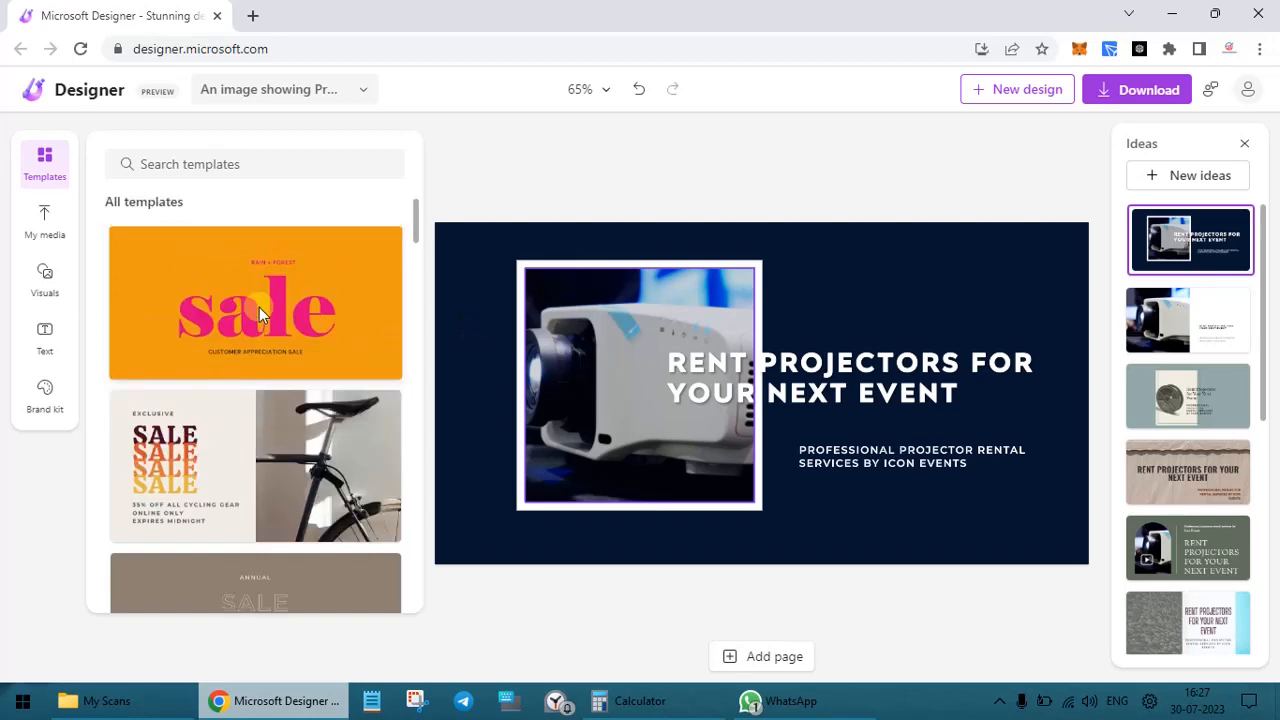
scroll(259, 307, down, 8)
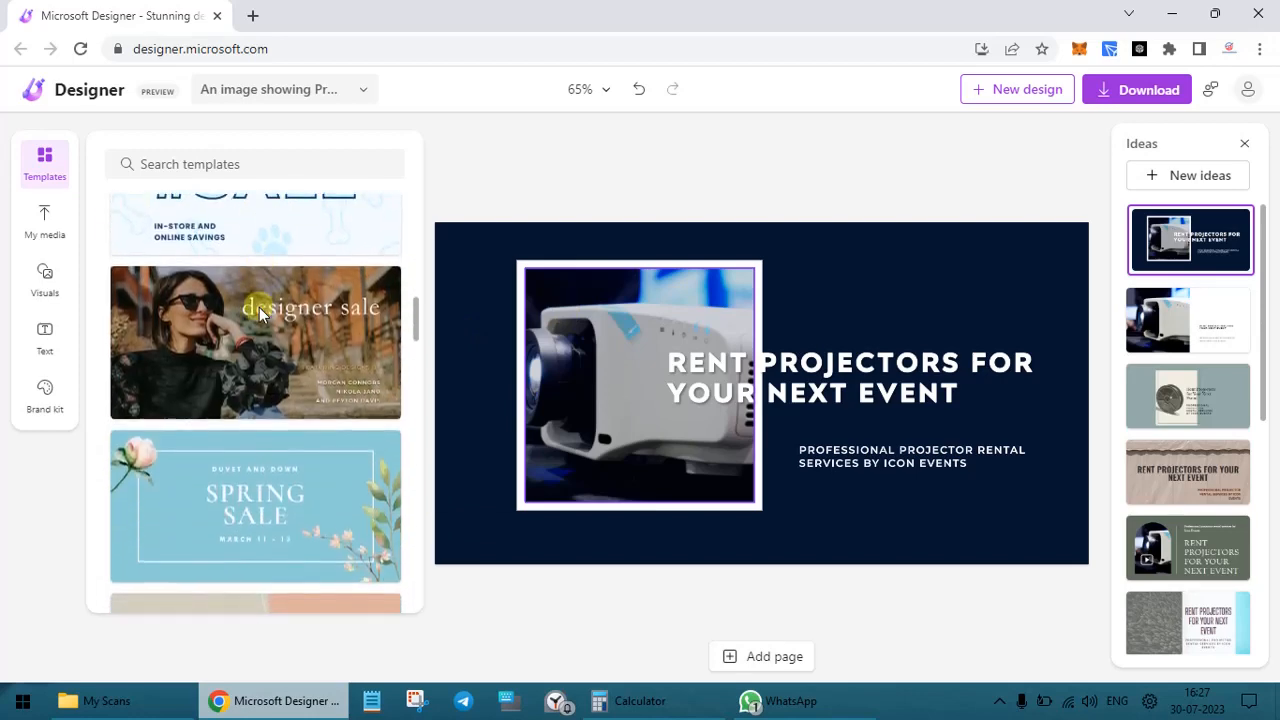
Search the design templates for "projector on rent" and look through the matching layouts.
scroll(259, 310, down, 6)
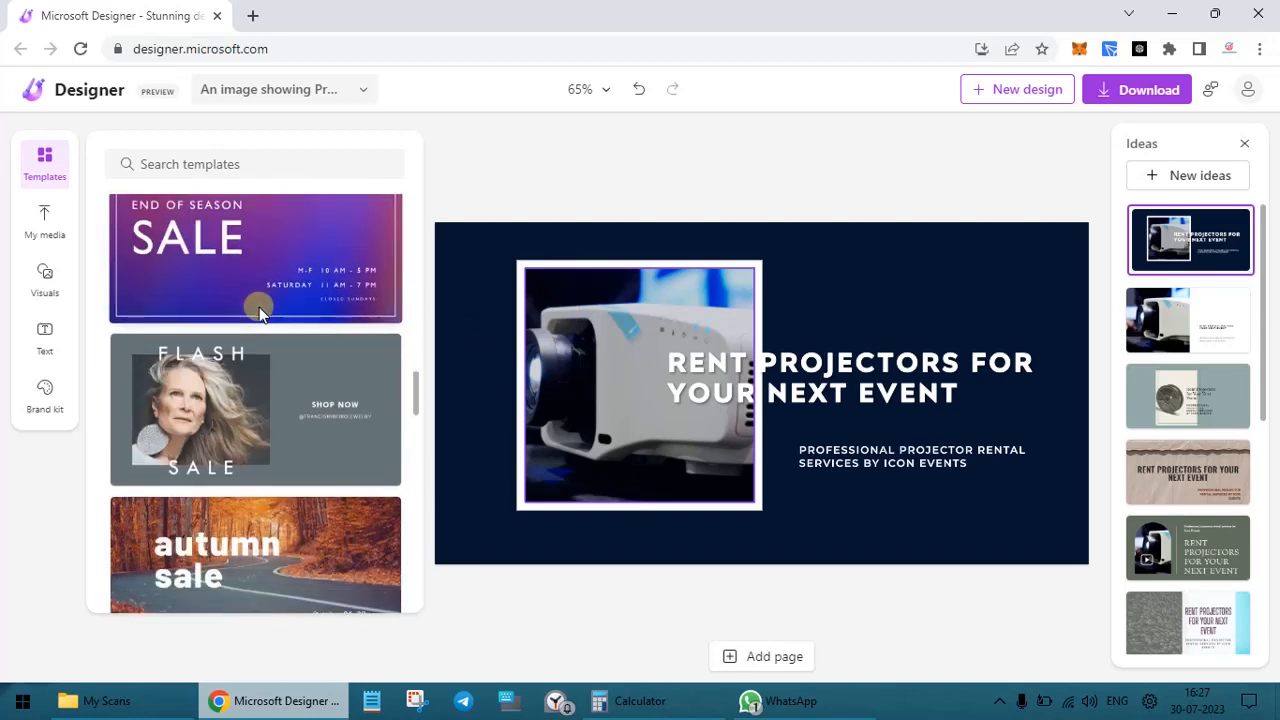
scroll(259, 312, up, 5)
click(196, 163)
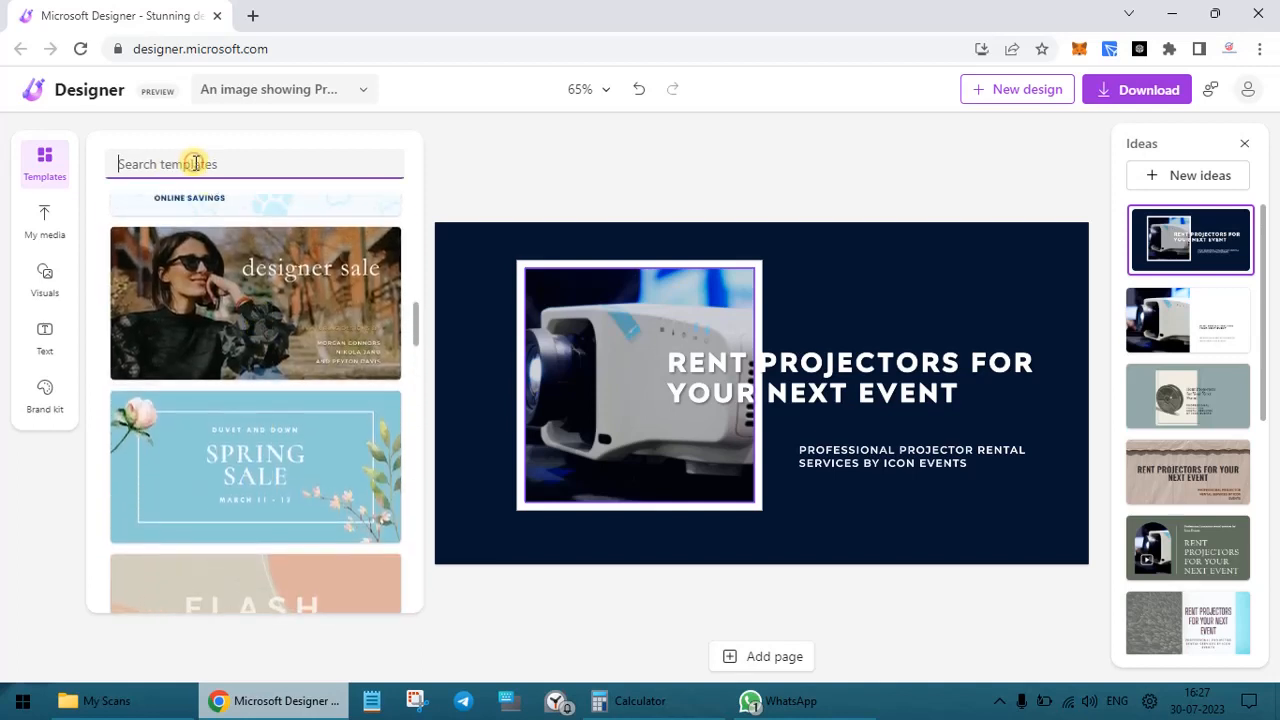
text(proje t)
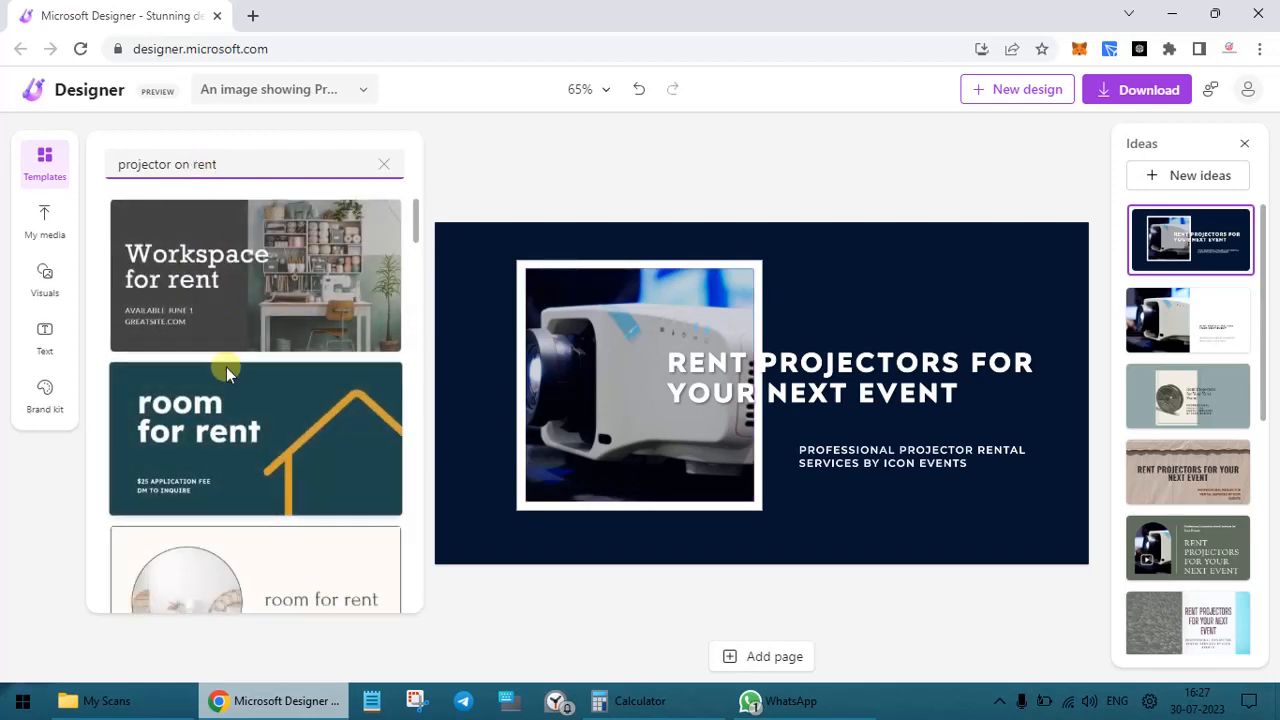
scroll(226, 368, down, 3)
scroll(226, 372, down, 3)
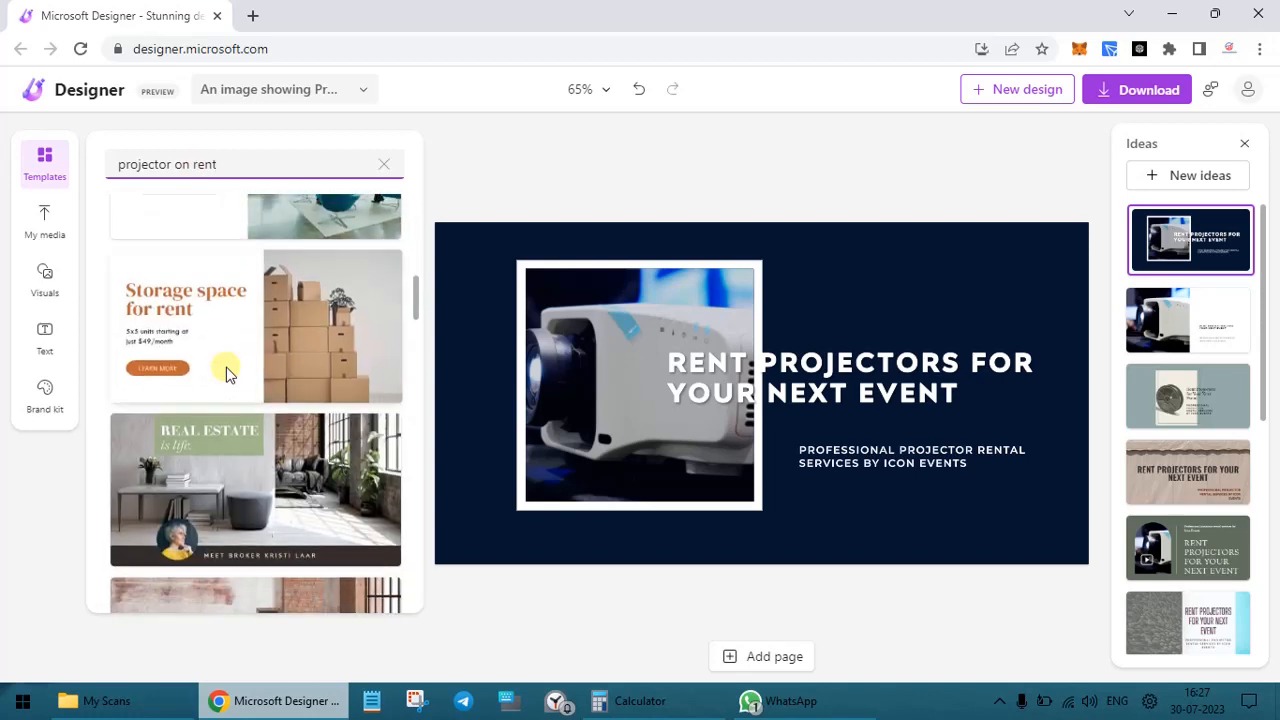
scroll(226, 372, down, 3)
scroll(226, 372, down, 2)
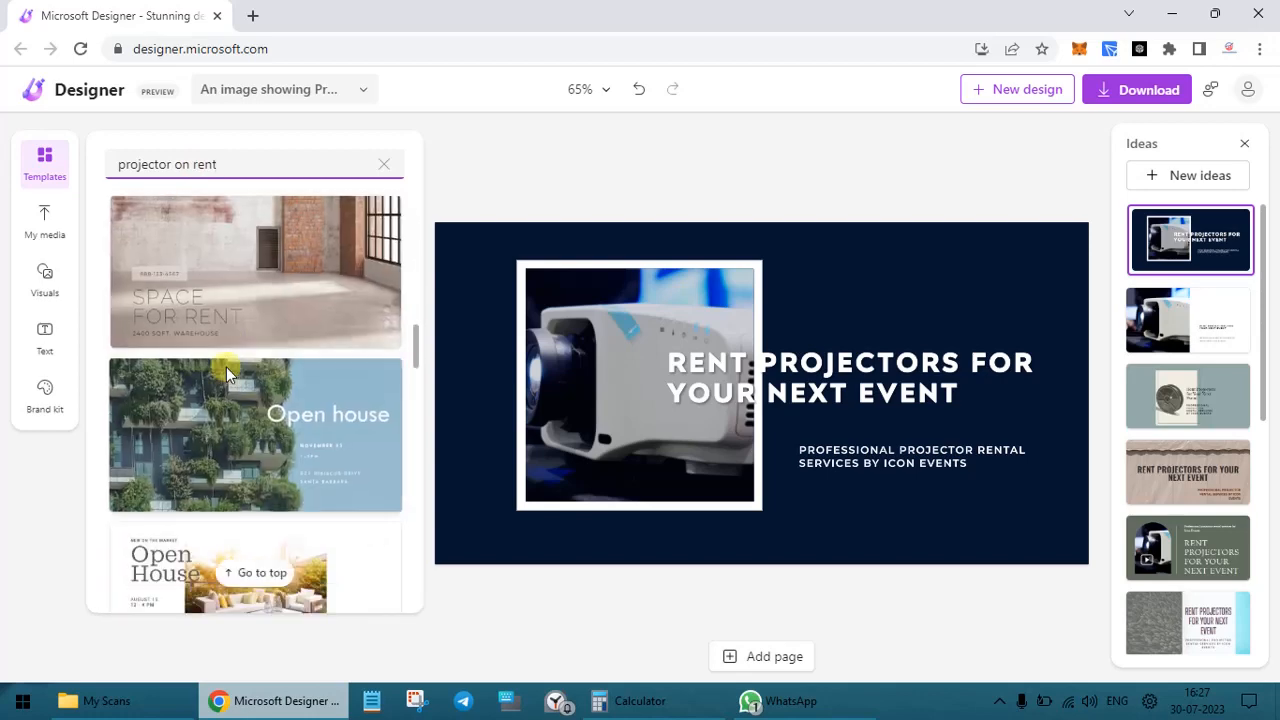
scroll(226, 371, down, 1)
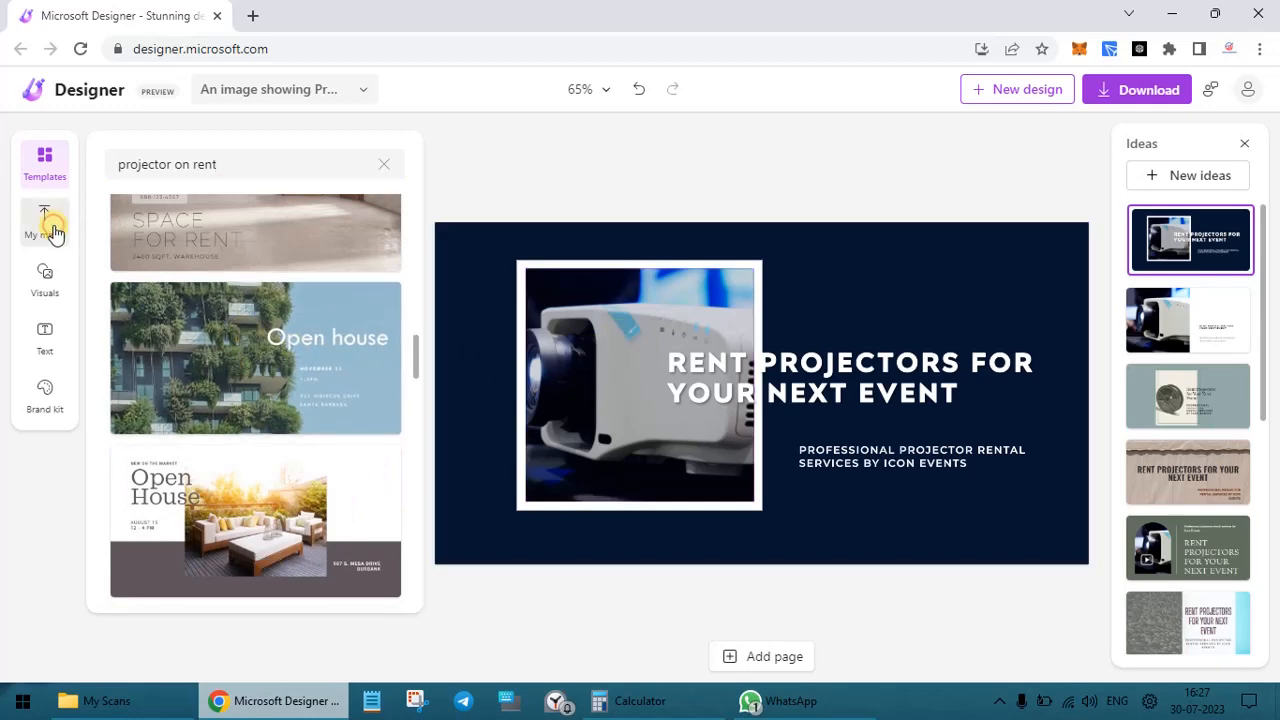
Review the available sources for uploading media and check the headline's text options.
click(55, 232)
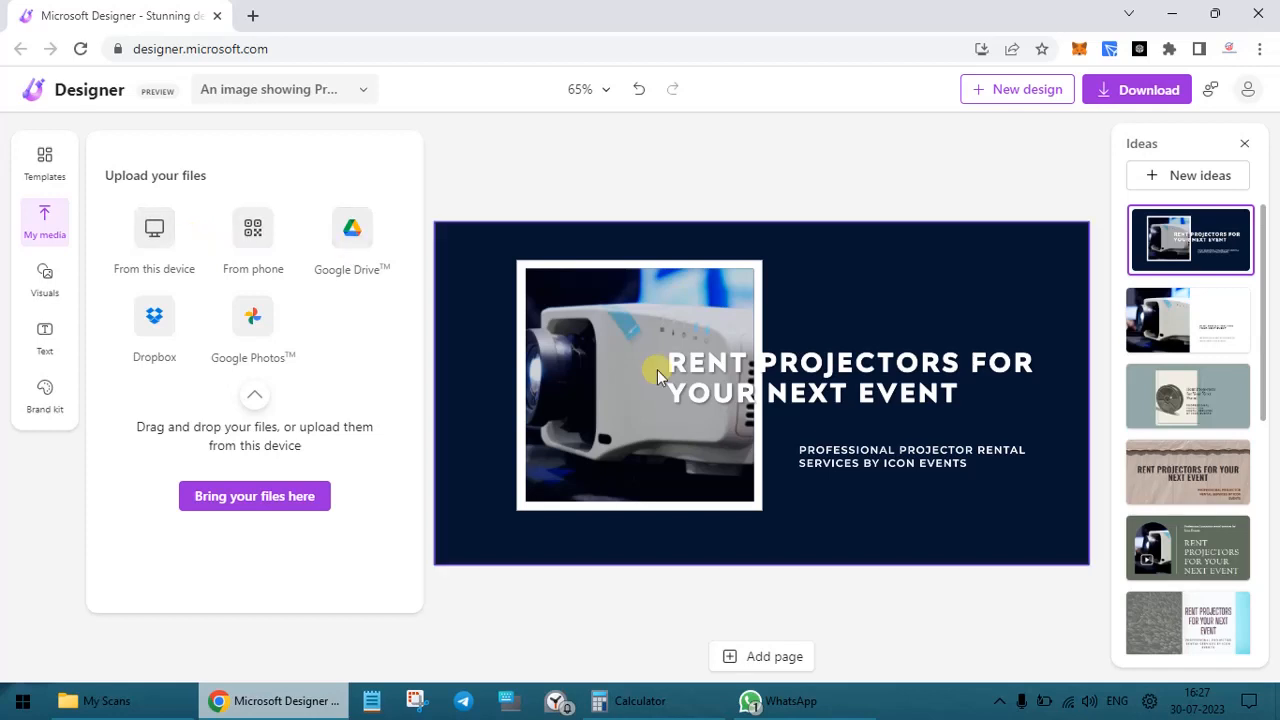
click(729, 397)
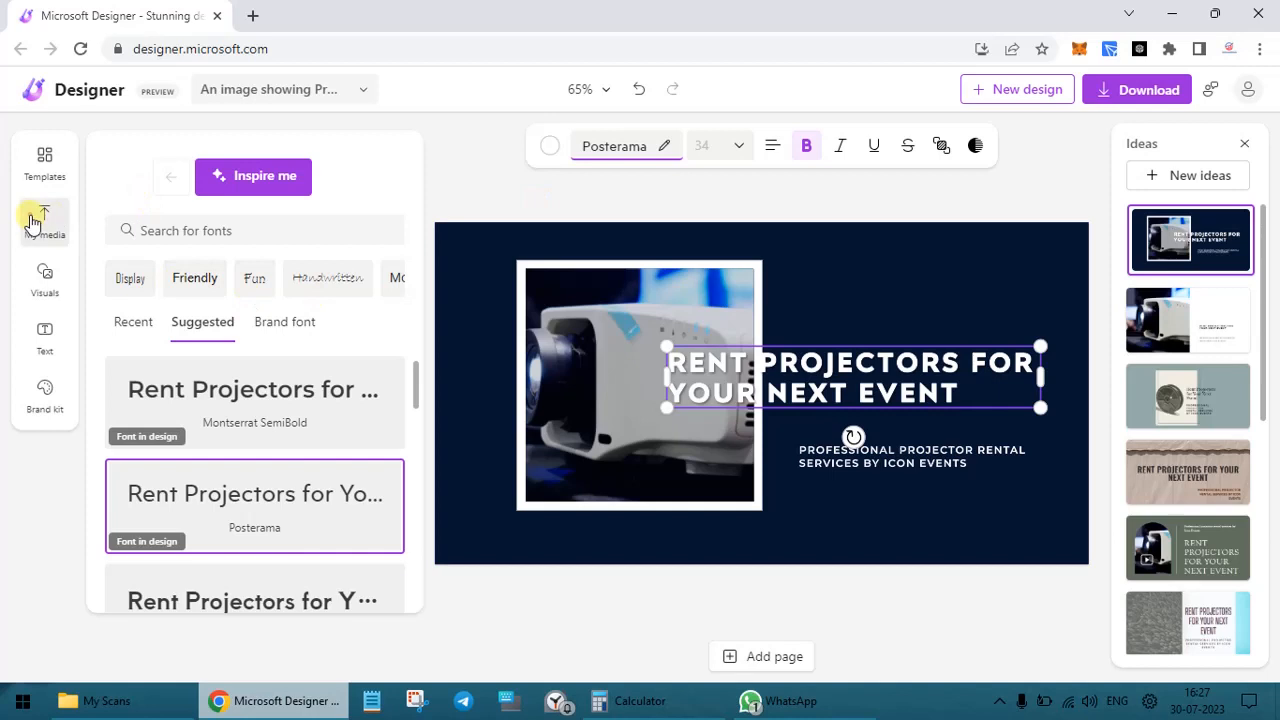
click(32, 220)
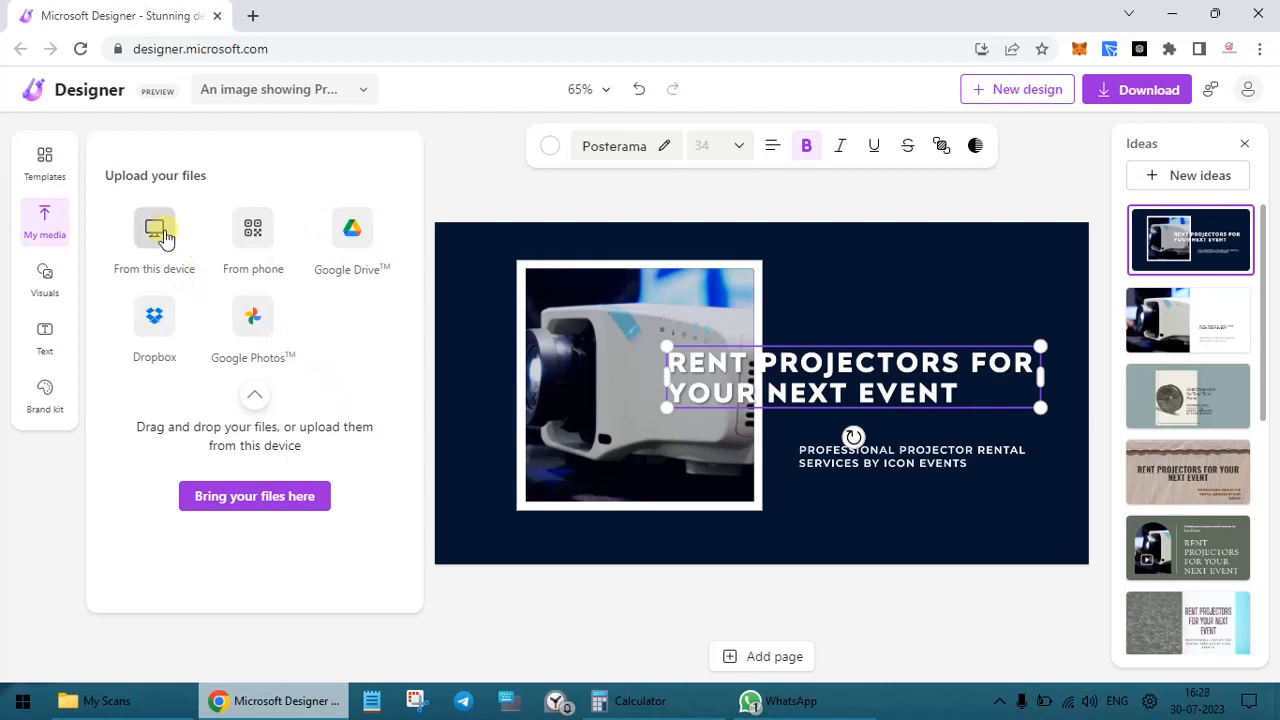
click(955, 268)
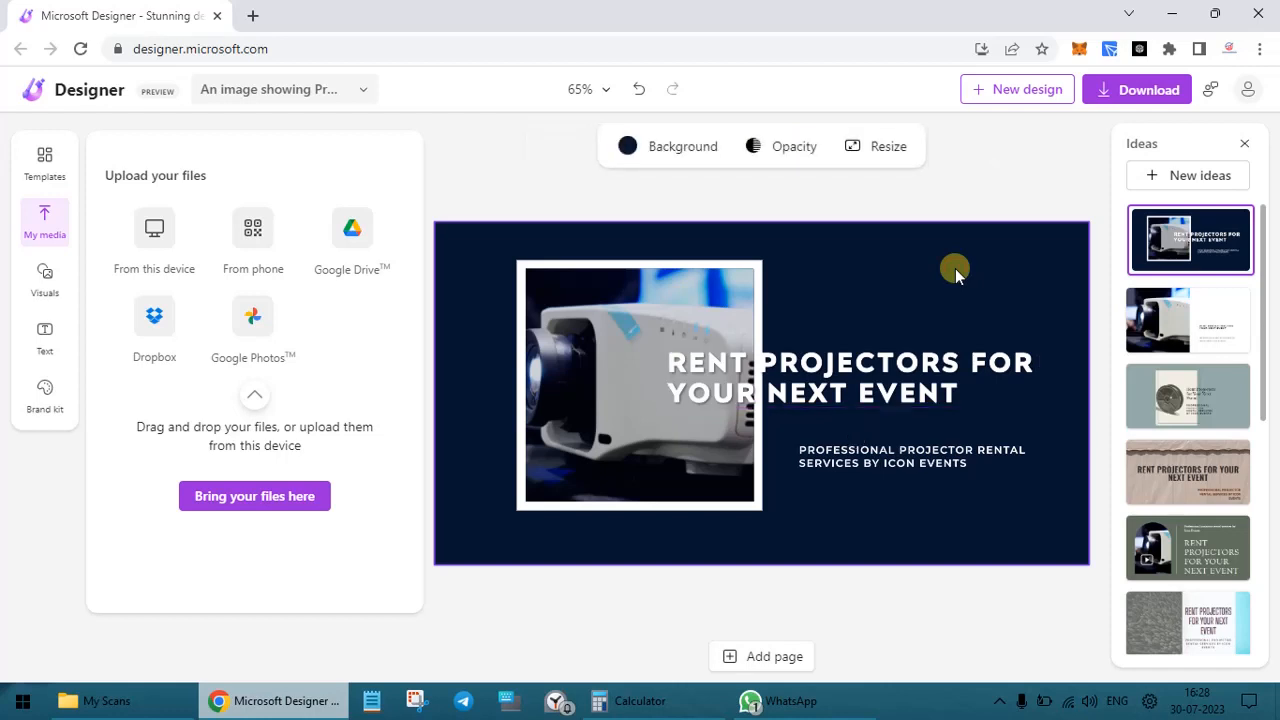
click(889, 365)
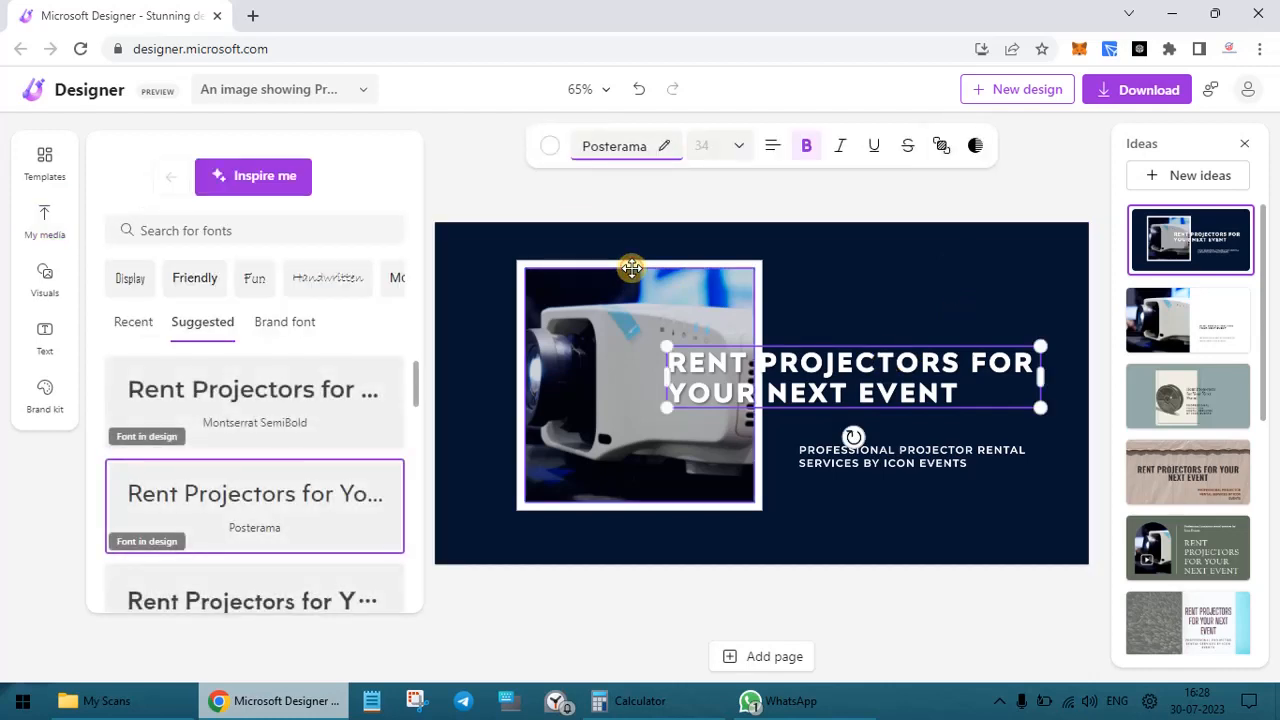
Shrink the framed projector photo slightly and reposition it near the left edge of the design, leaving its crop unchanged.
drag(631, 268, 586, 276)
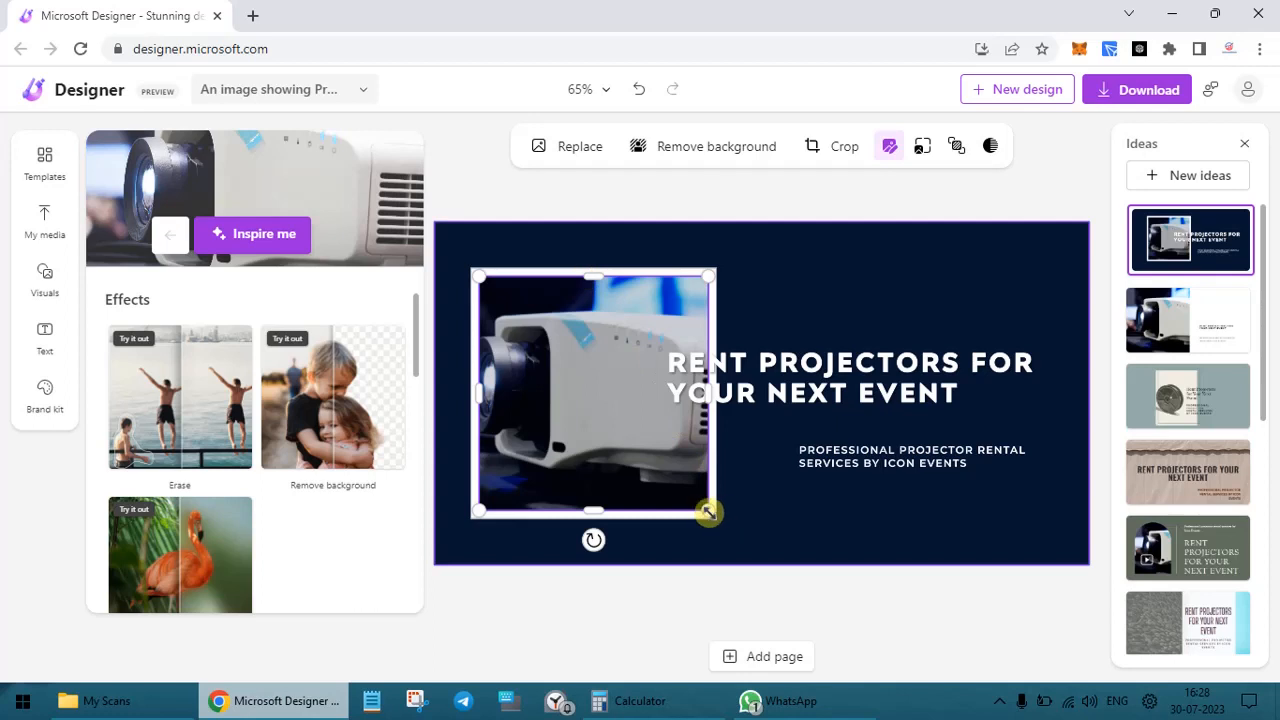
mouse_move(711, 512)
mouse_down()
mouse_move(729, 521)
mouse_move(691, 497)
mouse_move(688, 513)
mouse_up()
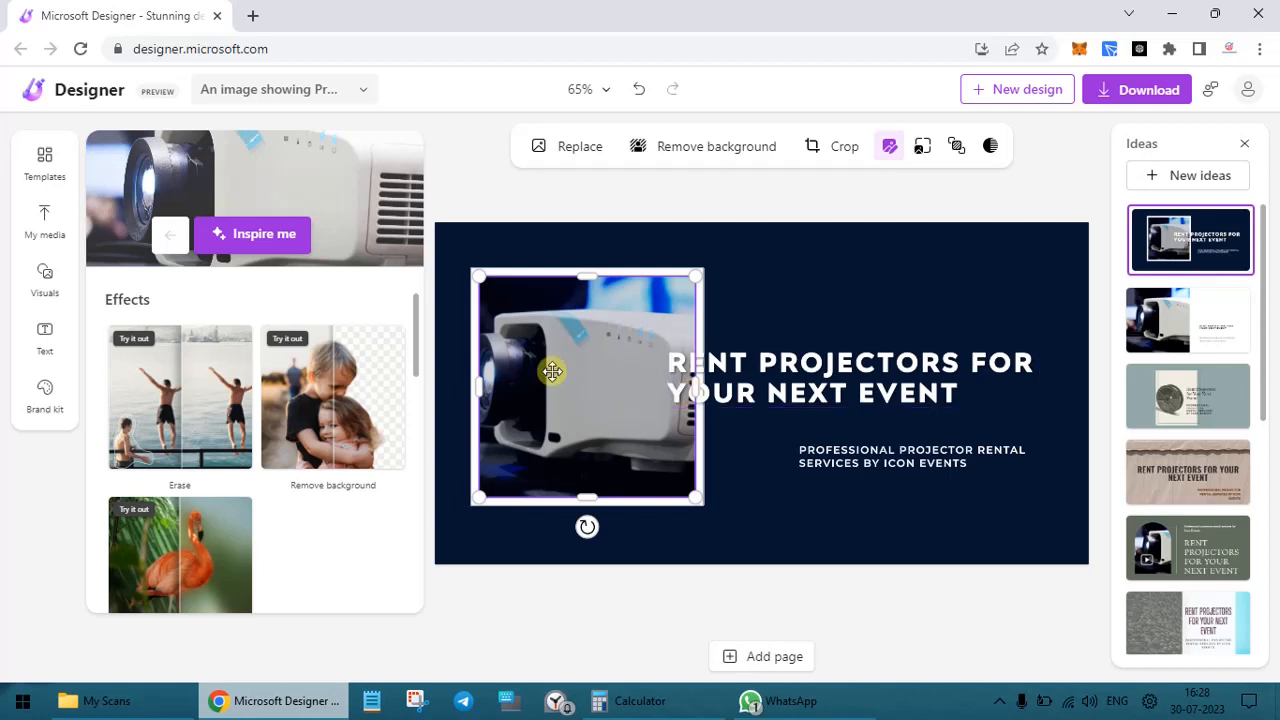
mouse_move(552, 371)
mouse_down()
mouse_move(546, 402)
mouse_move(543, 371)
mouse_move(539, 383)
mouse_move(580, 380)
mouse_move(547, 384)
mouse_up()
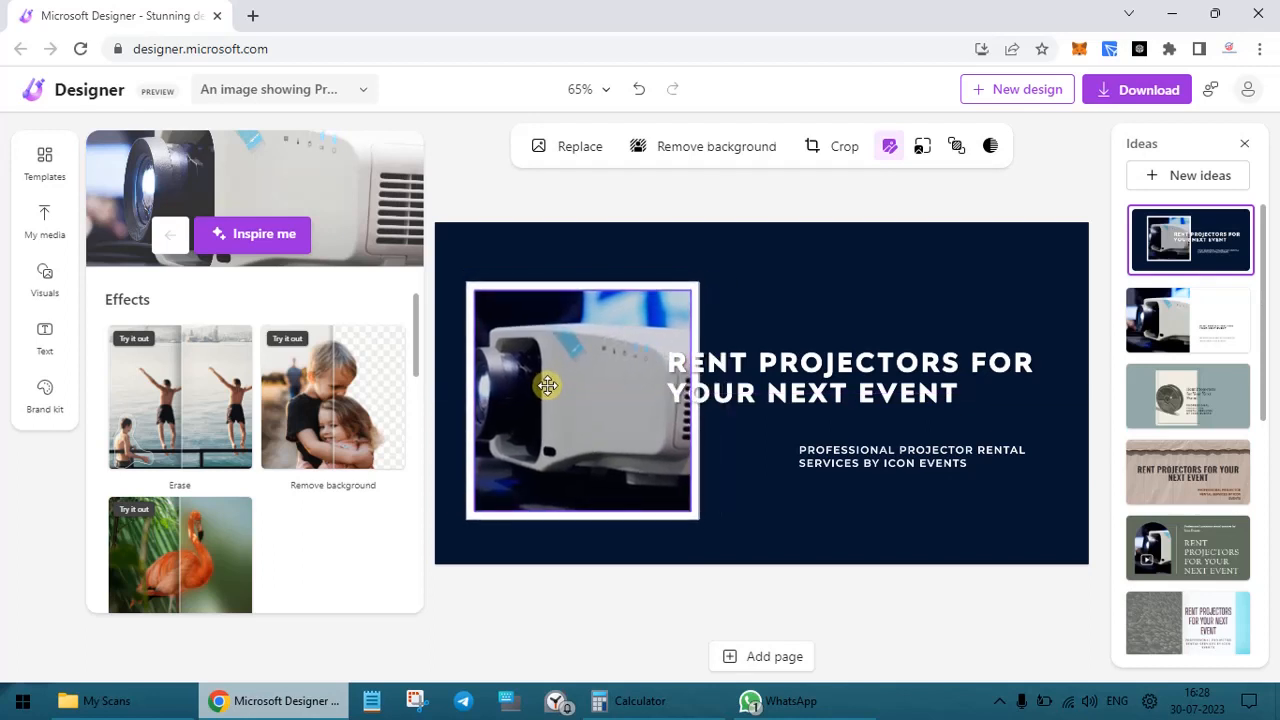
double_click(547, 385)
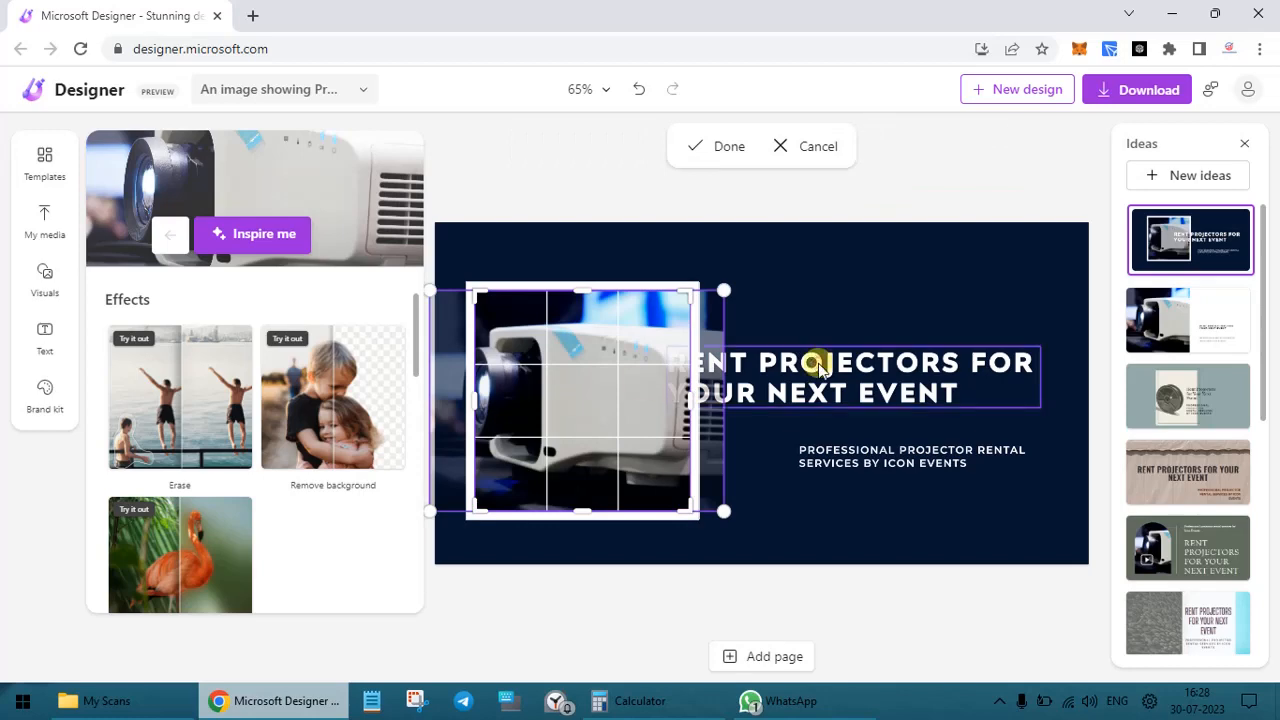
click(857, 271)
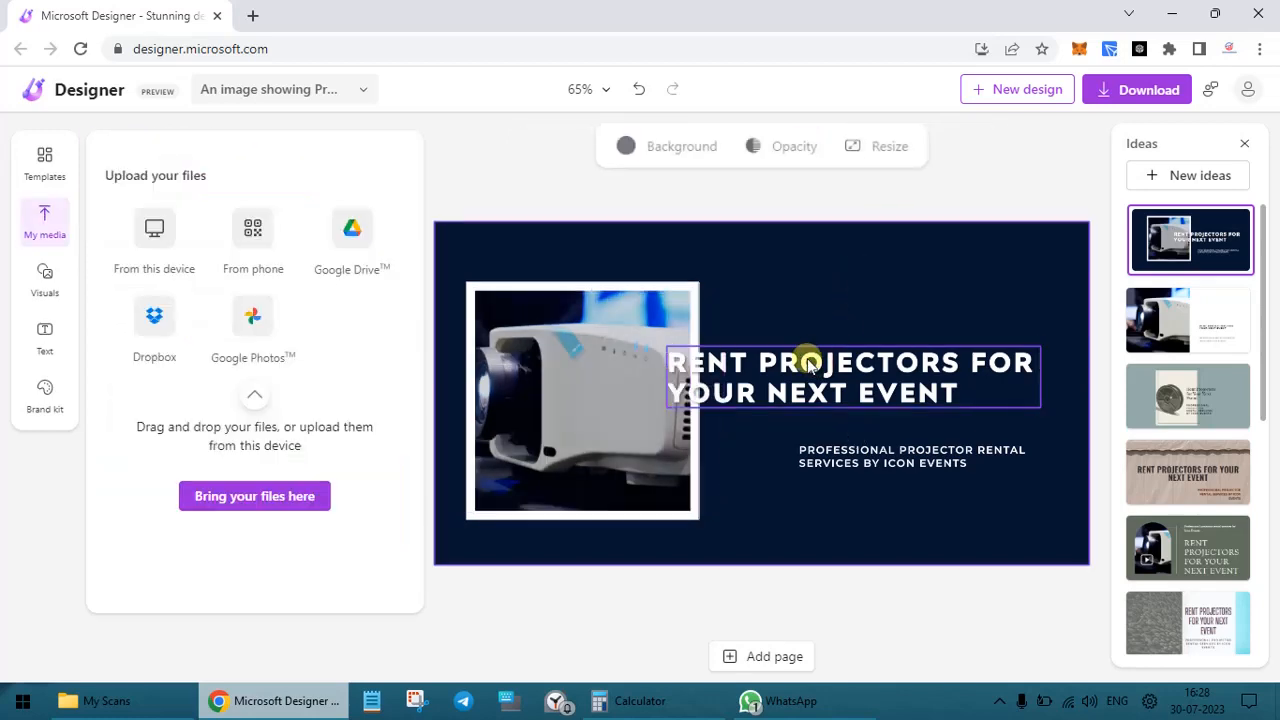
Arrange the headline and subtitle to the right of the photo, narrowing the headline's text box so it wraps onto three lines.
click(809, 364)
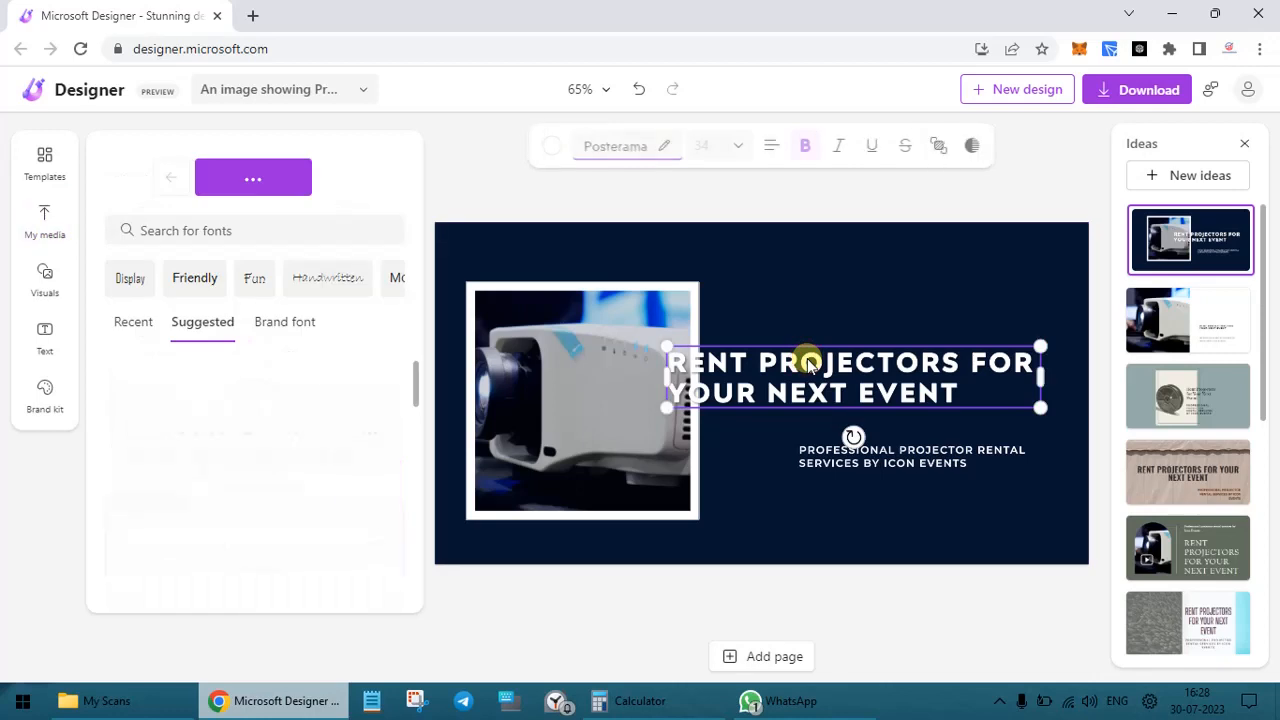
click(843, 306)
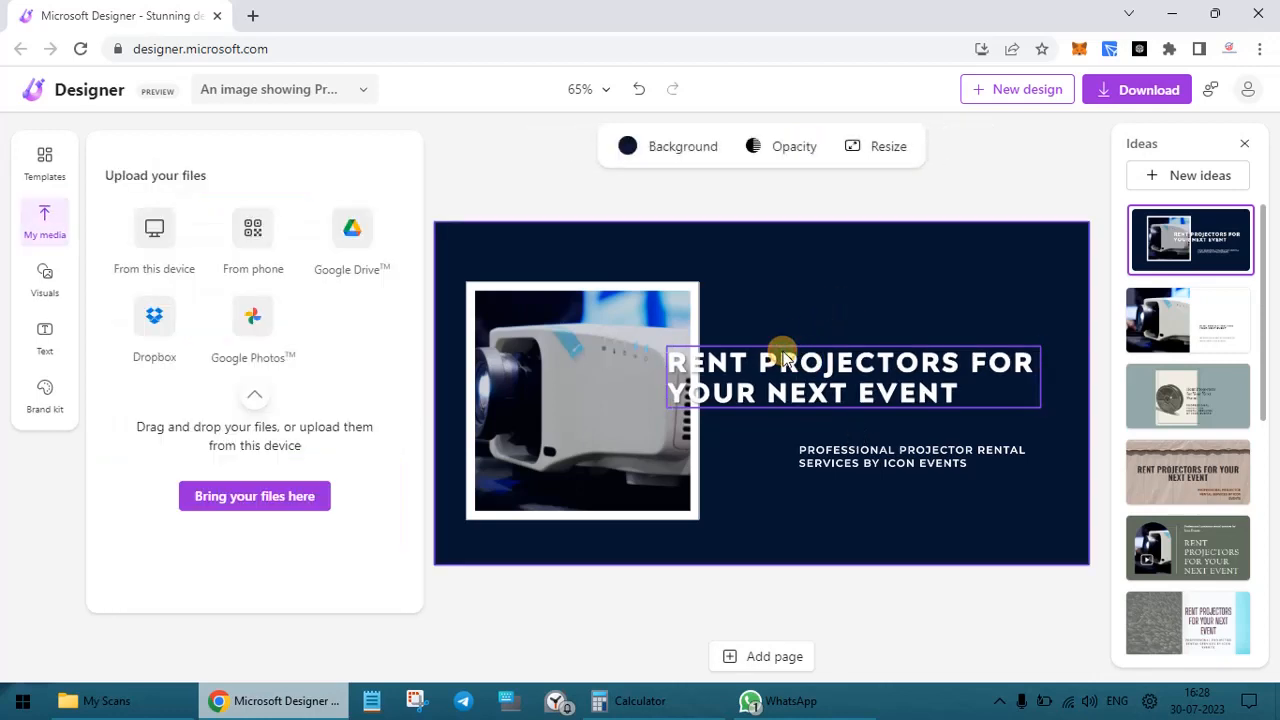
drag(785, 360, 830, 293)
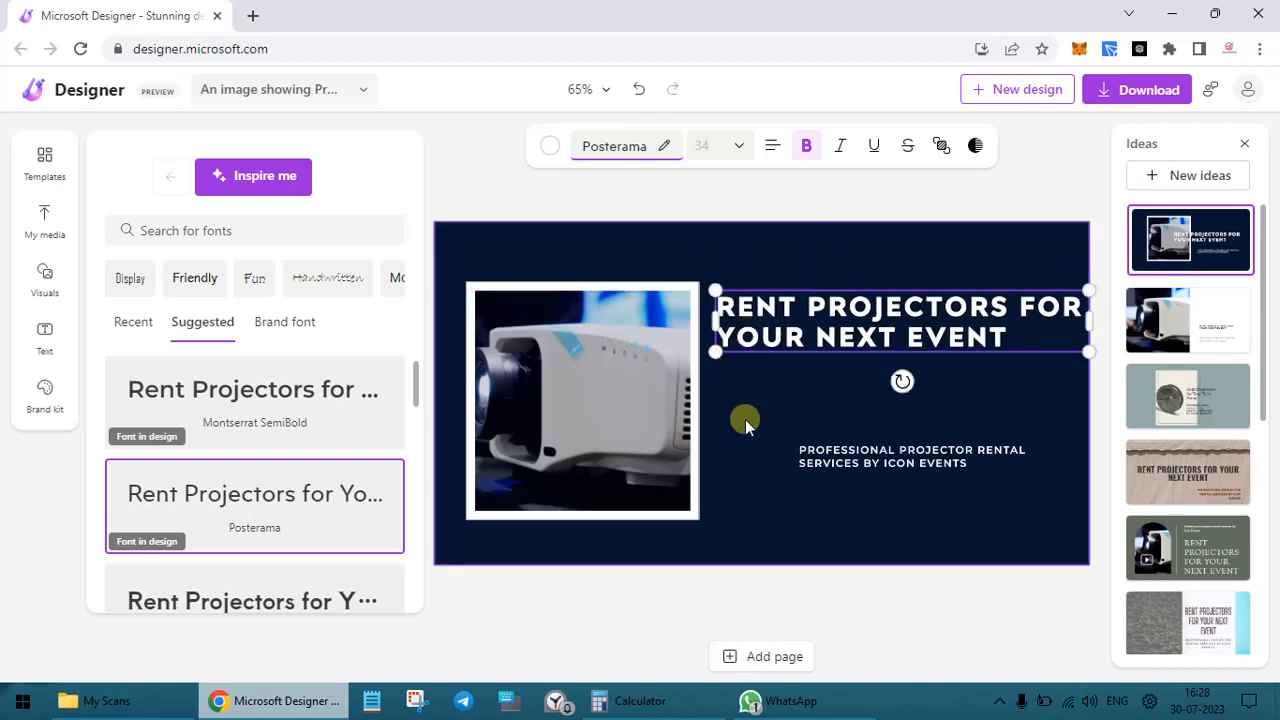
drag(857, 447, 816, 397)
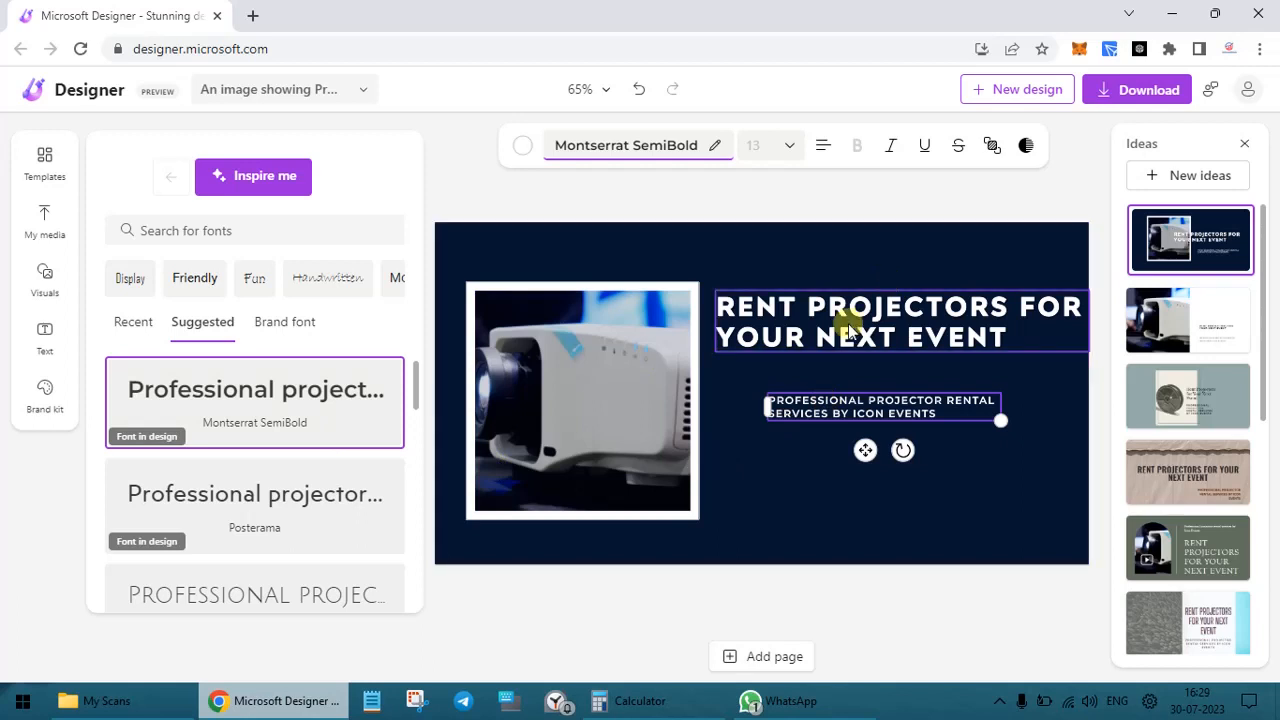
click(1077, 322)
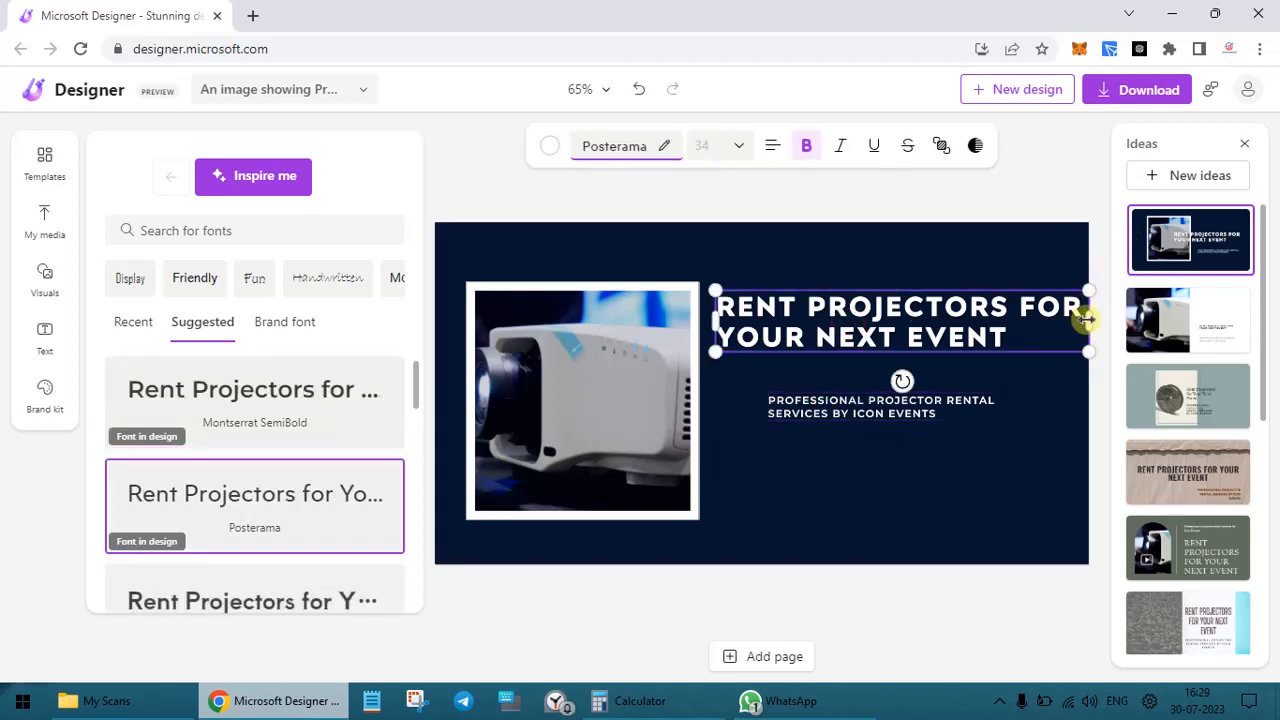
mouse_move(1085, 318)
mouse_down()
mouse_move(1014, 320)
mouse_move(1096, 317)
mouse_move(1060, 320)
mouse_move(1078, 320)
mouse_up()
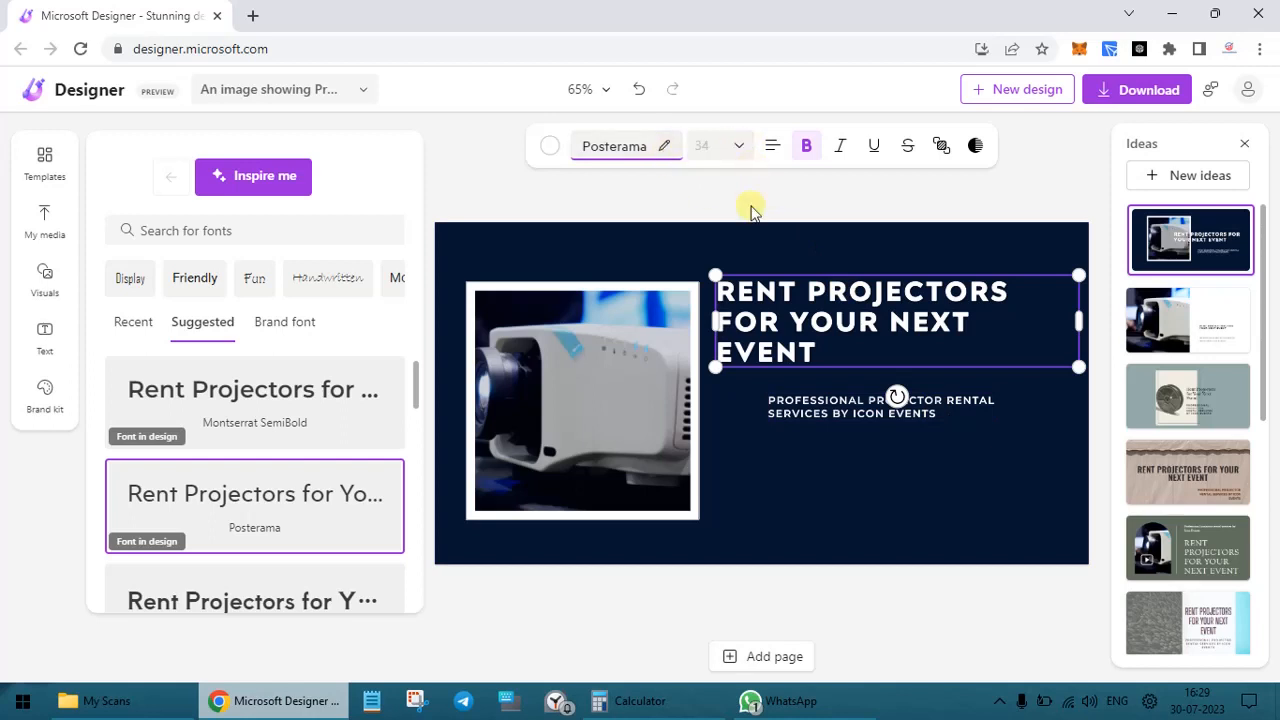
Try pink, orange and black as the headline's text color, then set it back to white.
click(551, 146)
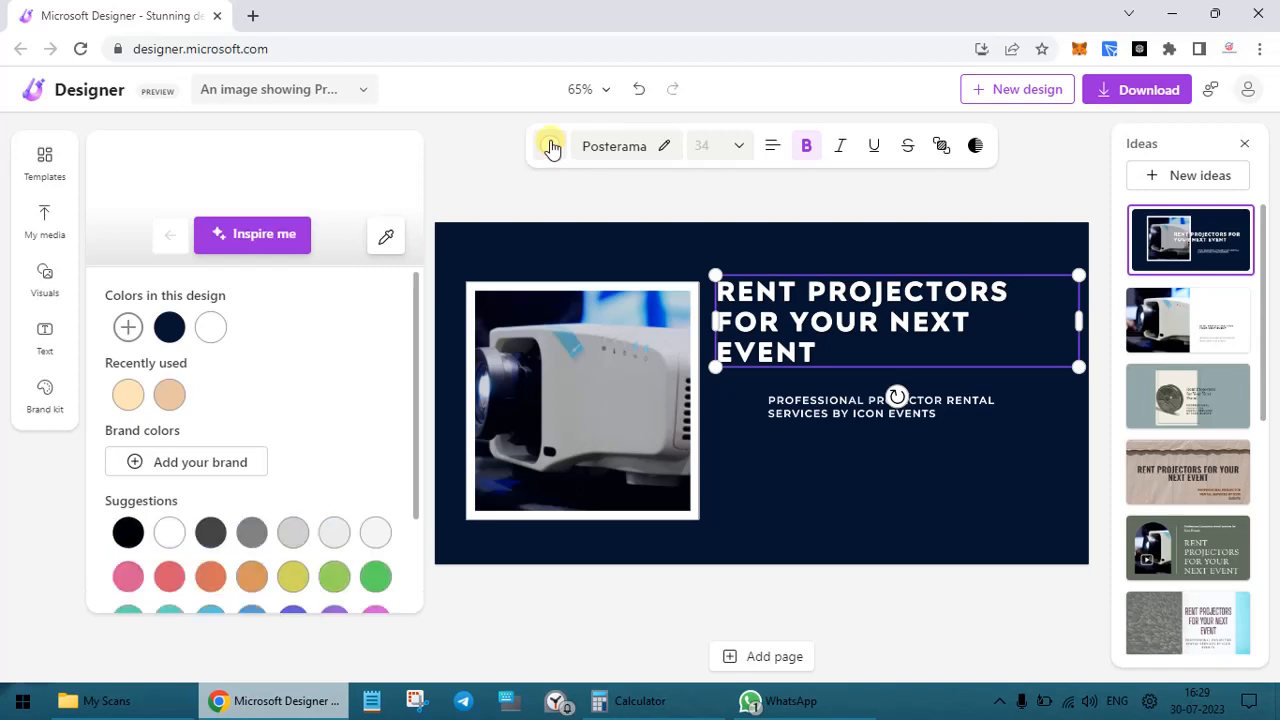
click(128, 578)
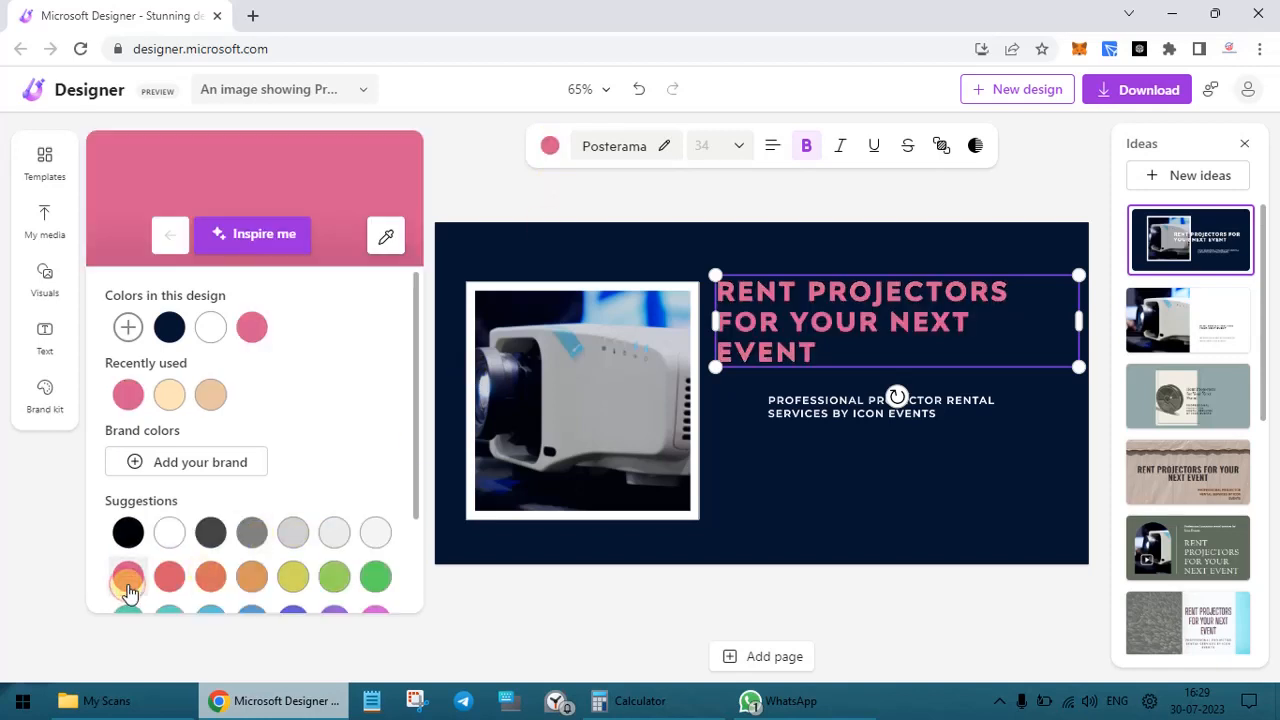
click(212, 578)
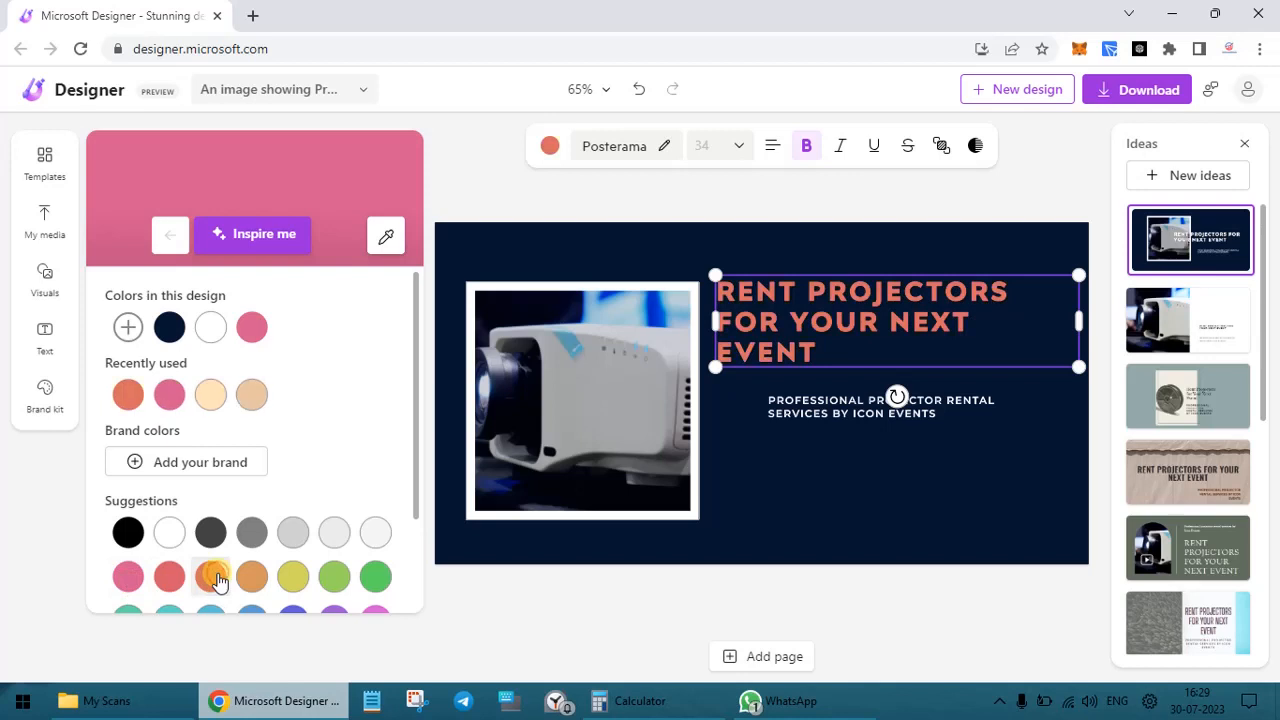
click(128, 532)
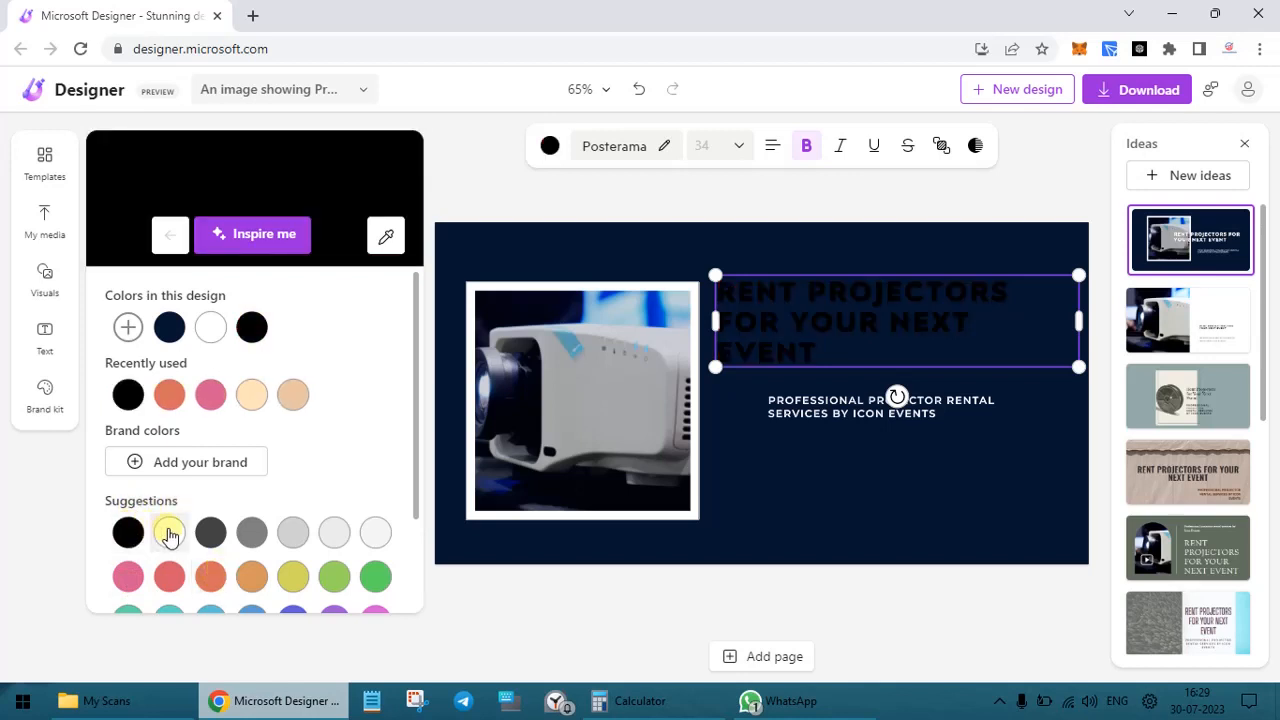
click(169, 535)
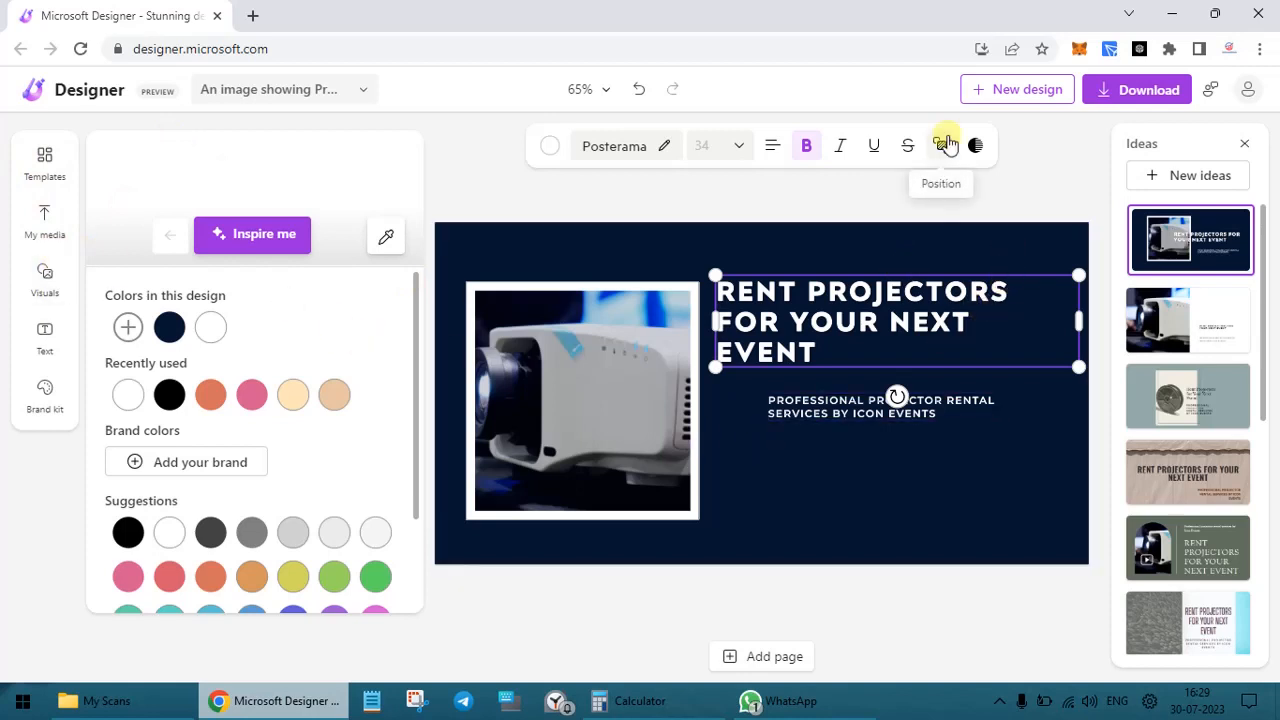
click(969, 462)
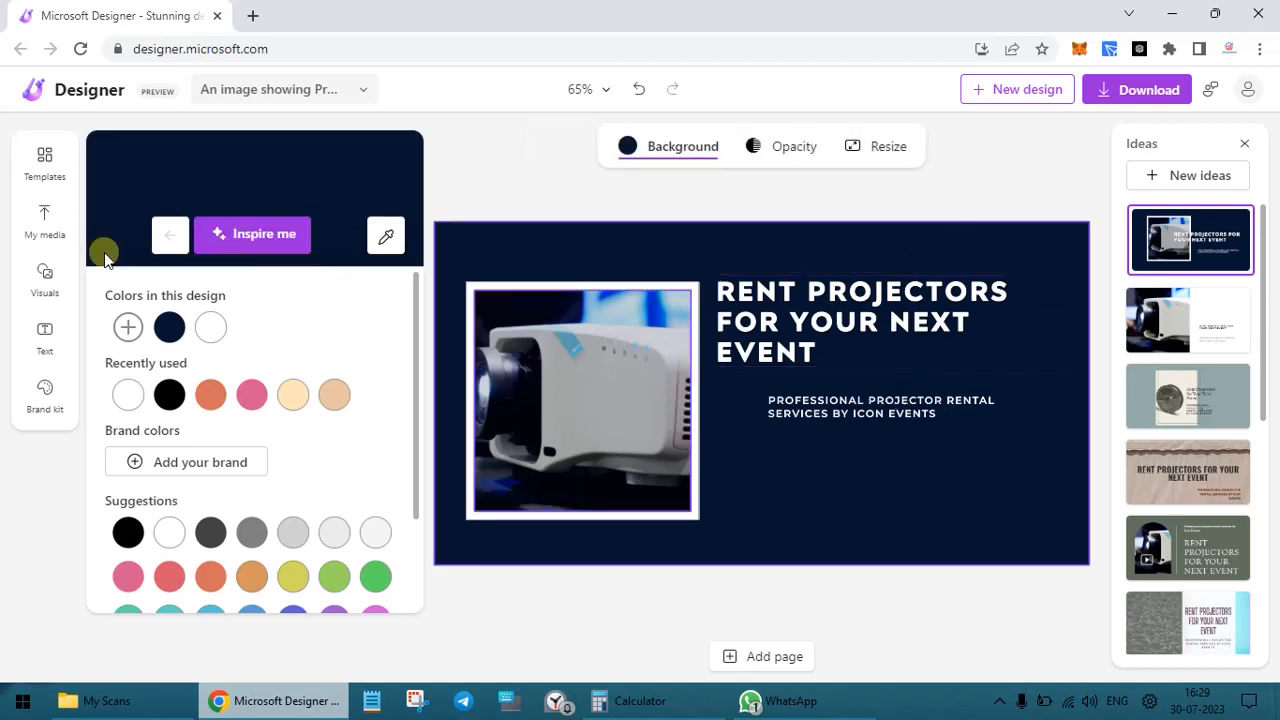
Search the visuals library for "projector" and browse the matching photos and graphics.
click(41, 209)
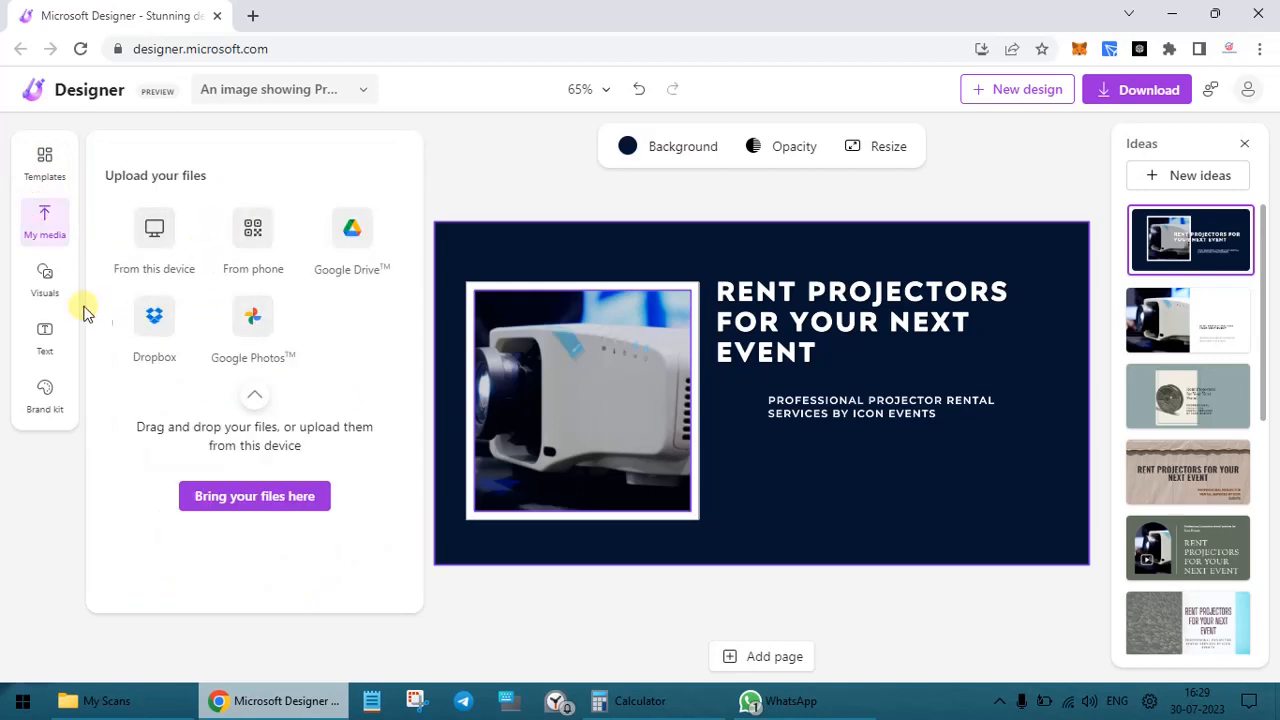
click(42, 273)
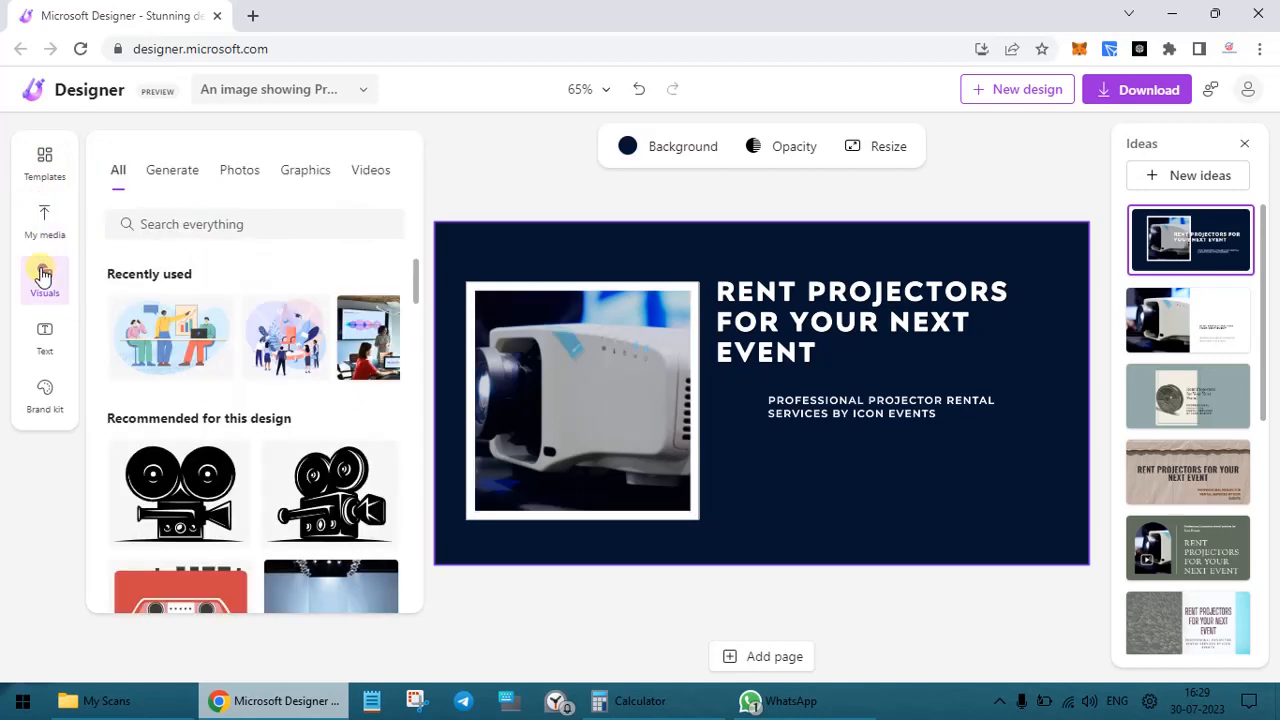
click(171, 224)
text(projector)
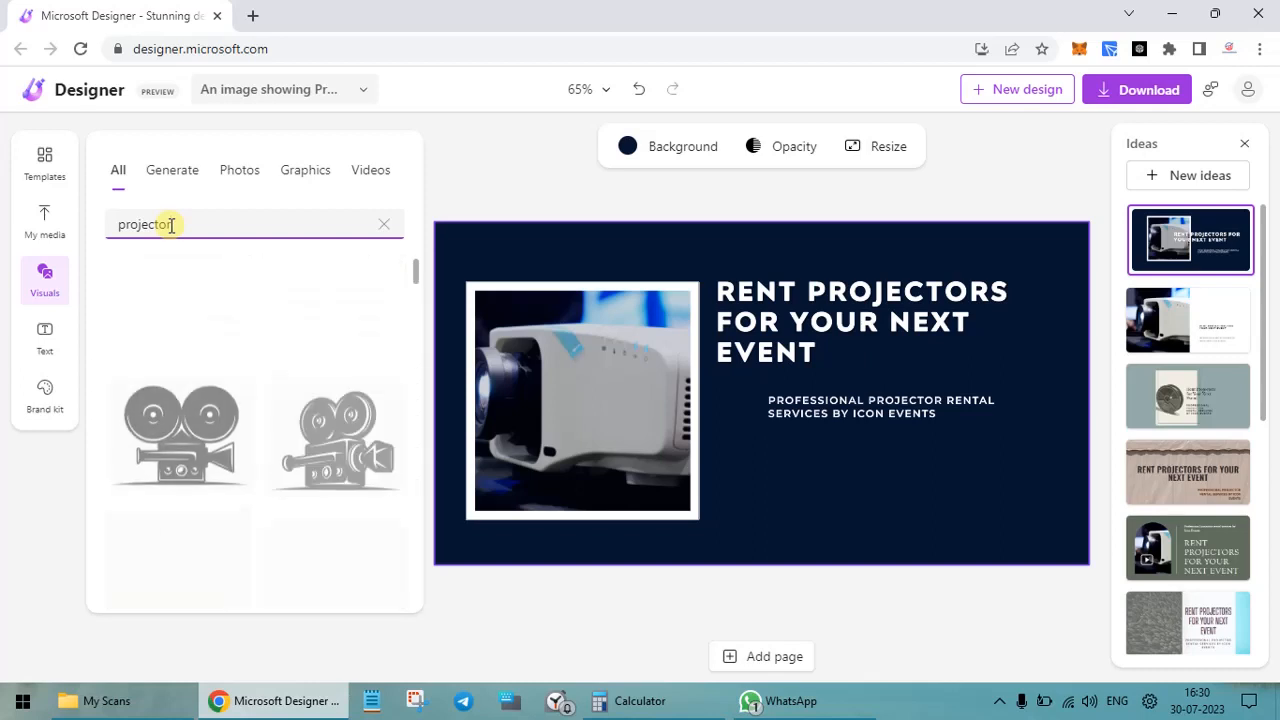
scroll(274, 410, down, 5)
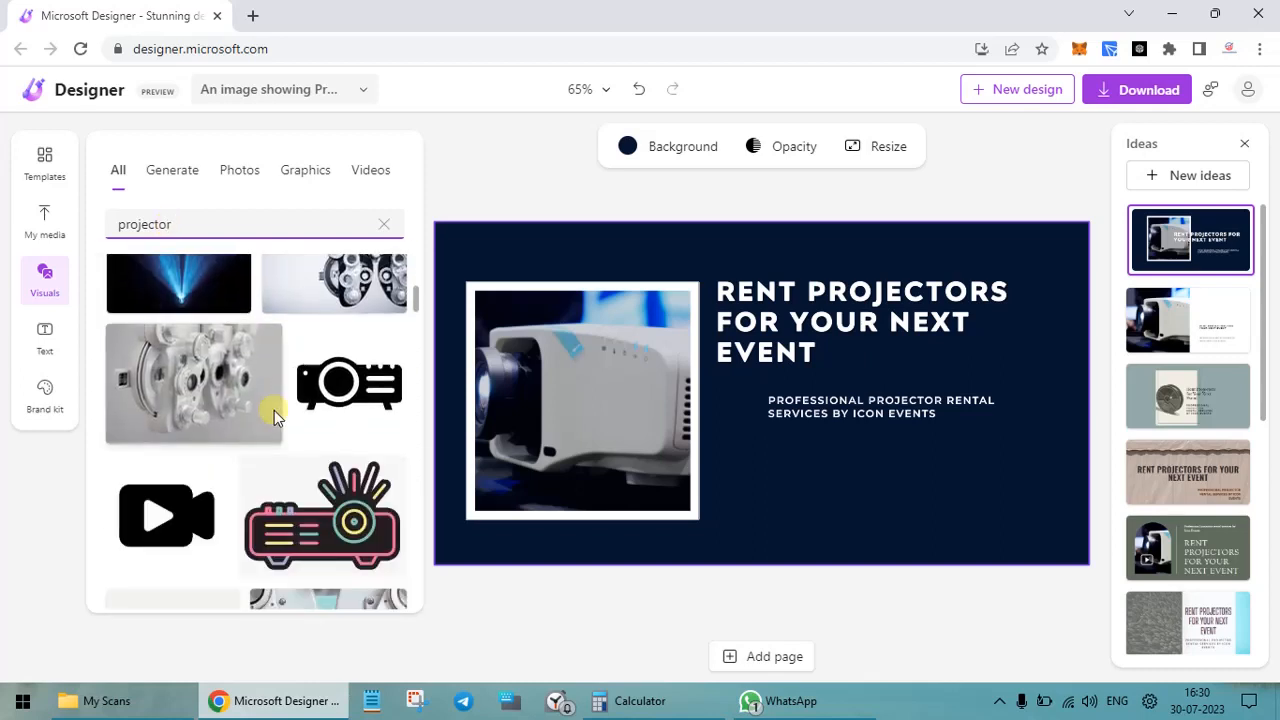
scroll(274, 410, down, 6)
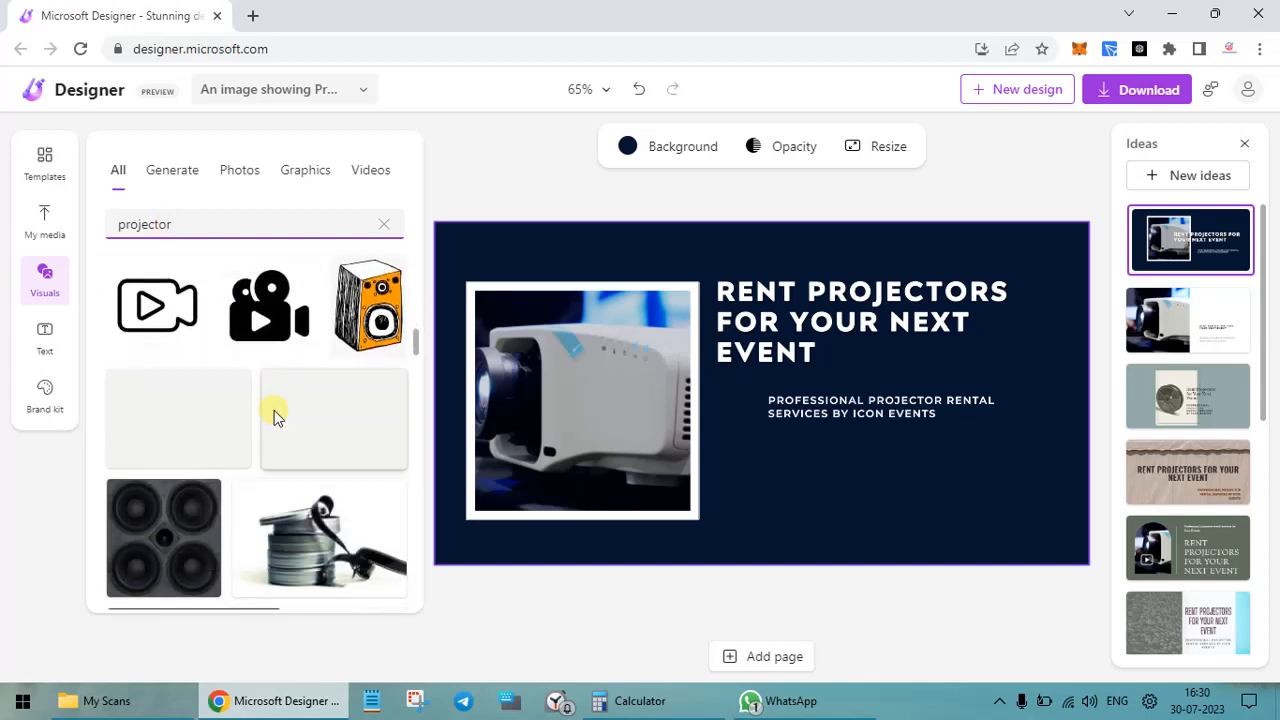
scroll(274, 410, down, 5)
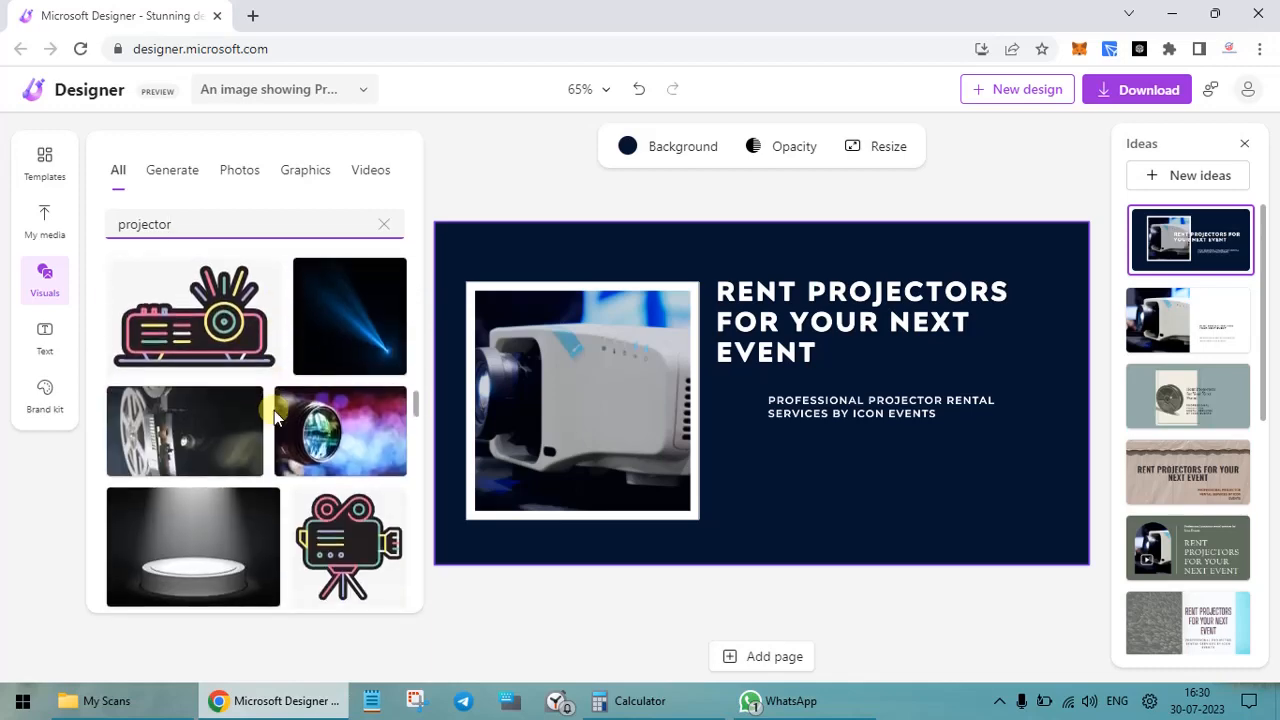
scroll(274, 412, down, 5)
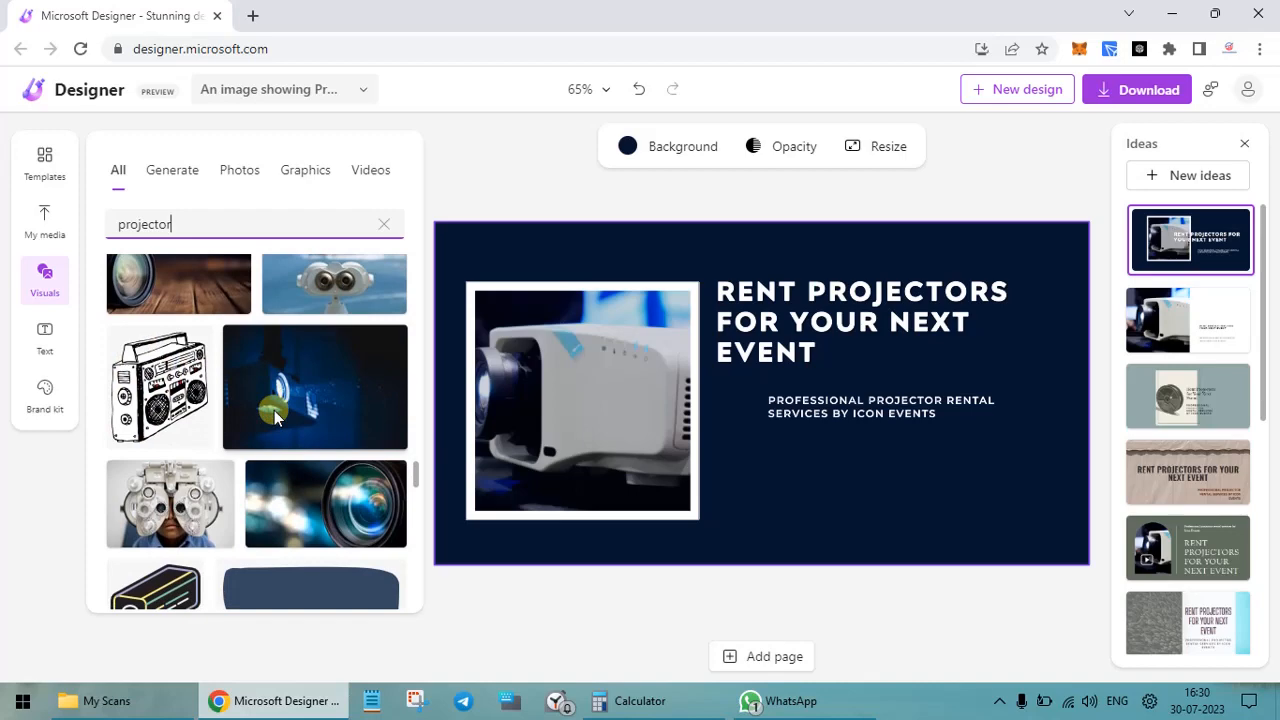
Add the outline projector graphic from the projector search results and move it below the subtitle.
scroll(274, 410, down, 3)
scroll(274, 410, down, 5)
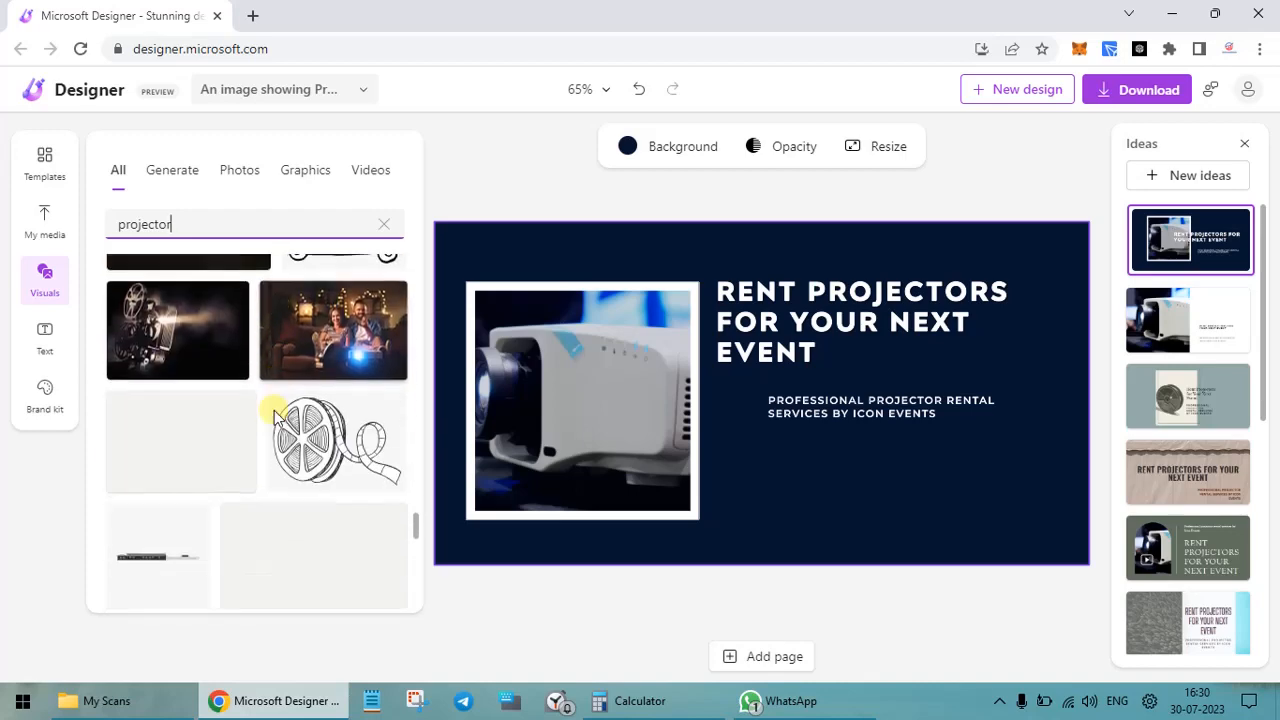
scroll(274, 410, up, 10)
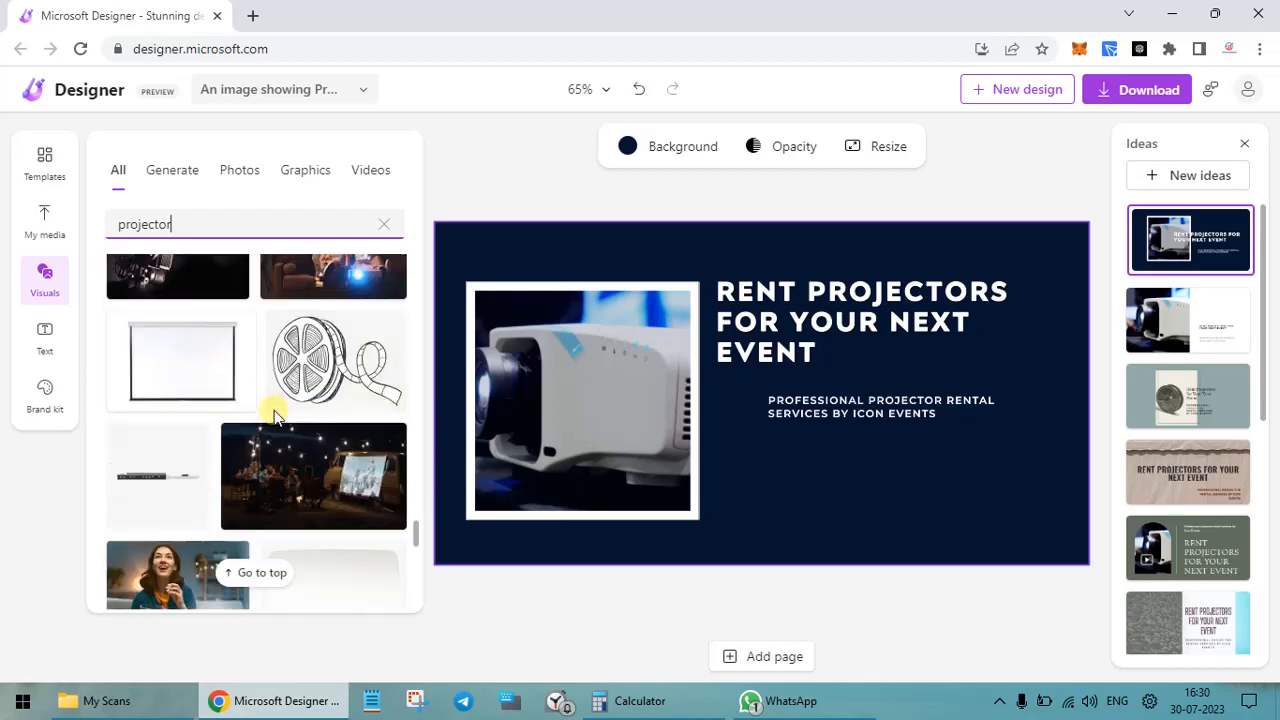
scroll(274, 410, up, 3)
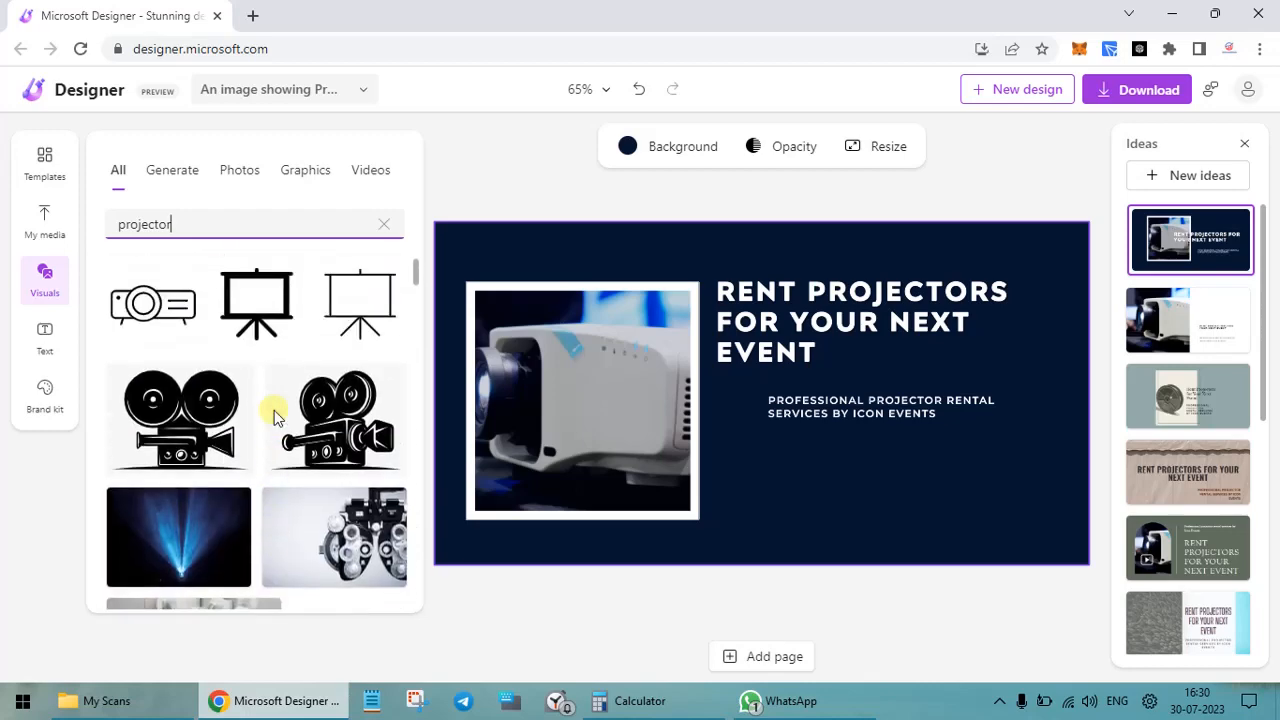
click(153, 314)
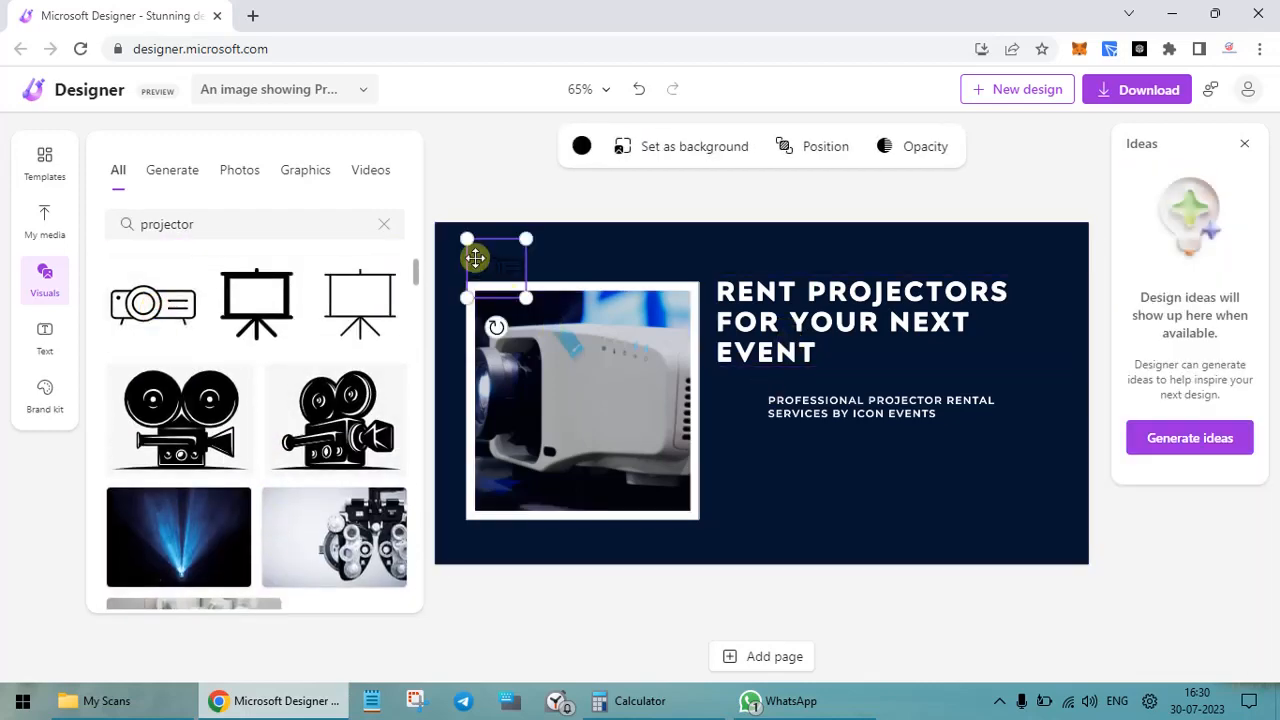
drag(475, 258, 842, 464)
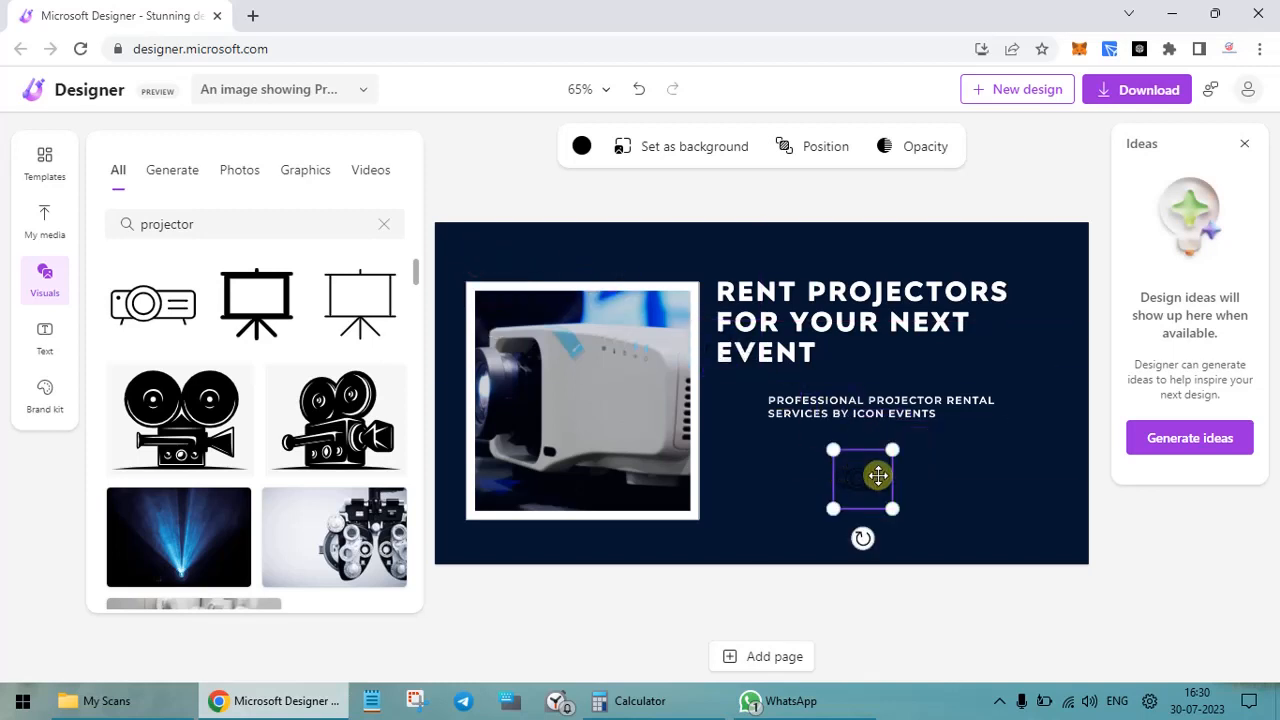
Enlarge the projector icon to nearly three times its size and position it just beneath the subtitle.
drag(893, 508, 1001, 470)
drag(906, 491, 878, 448)
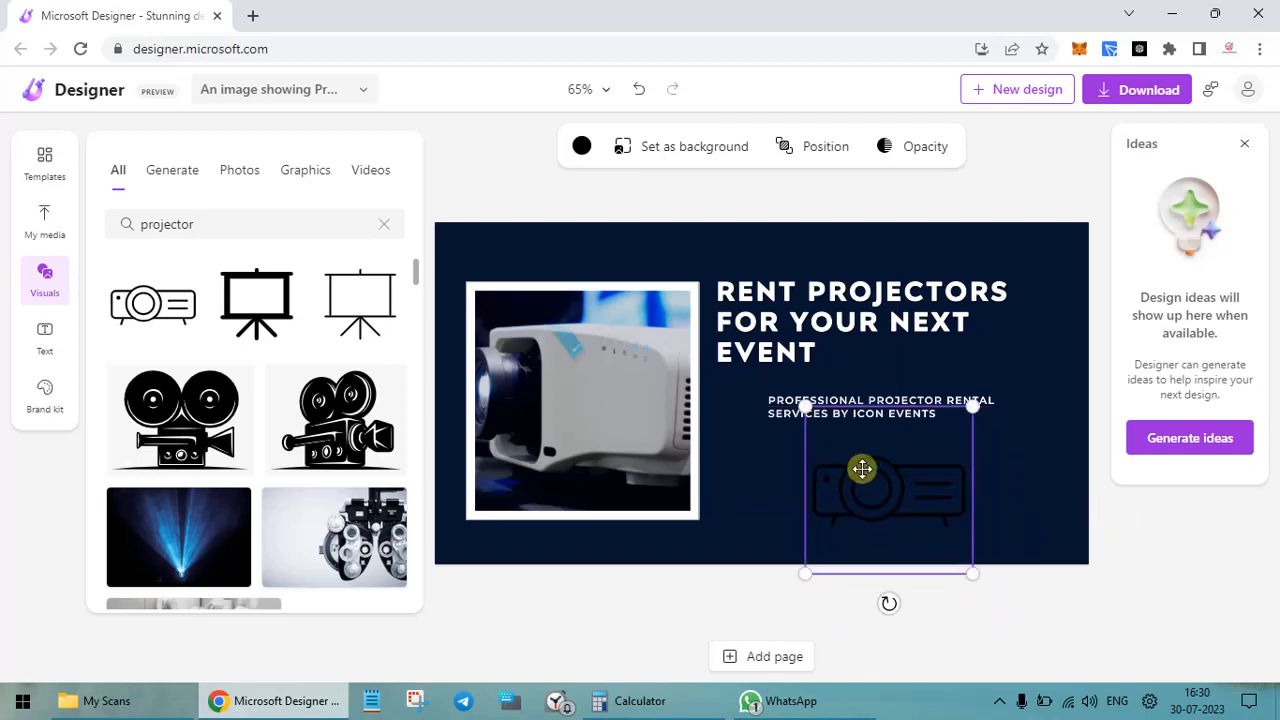
right_click(862, 469)
click(792, 442)
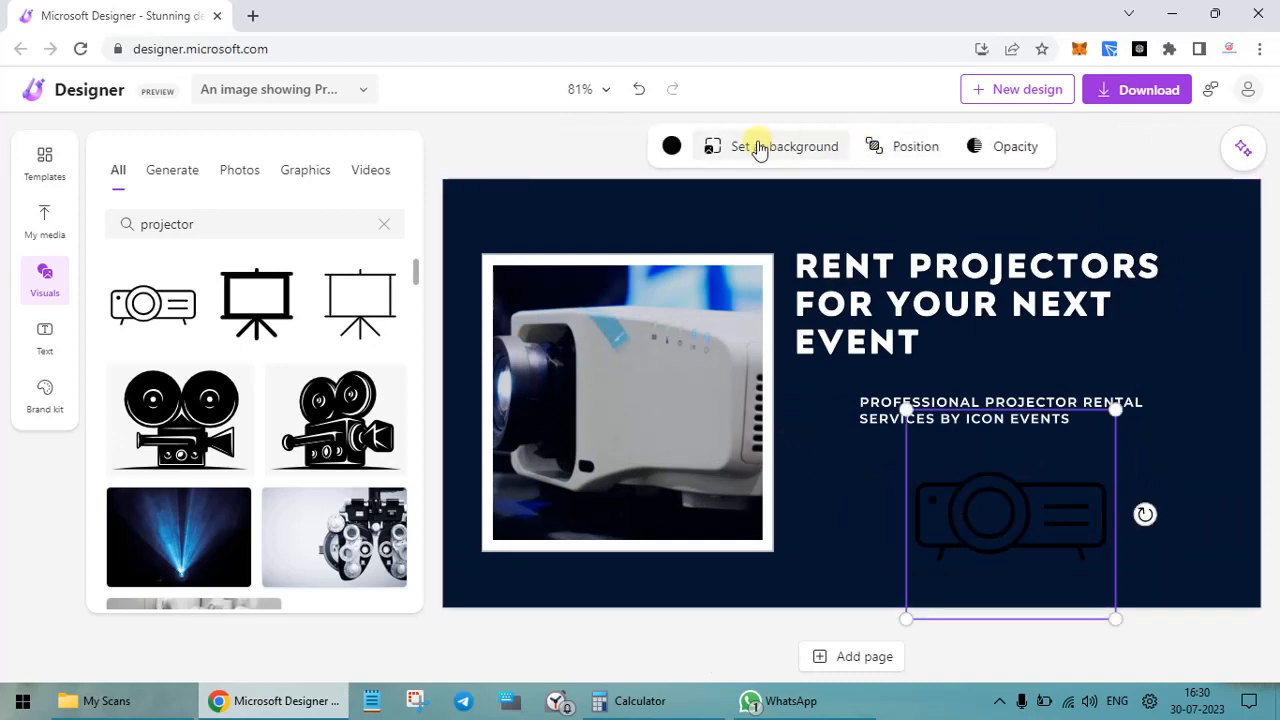
Recolor the projector icon grey by sampling the projector's body in the framed photo with the eyedropper.
click(672, 146)
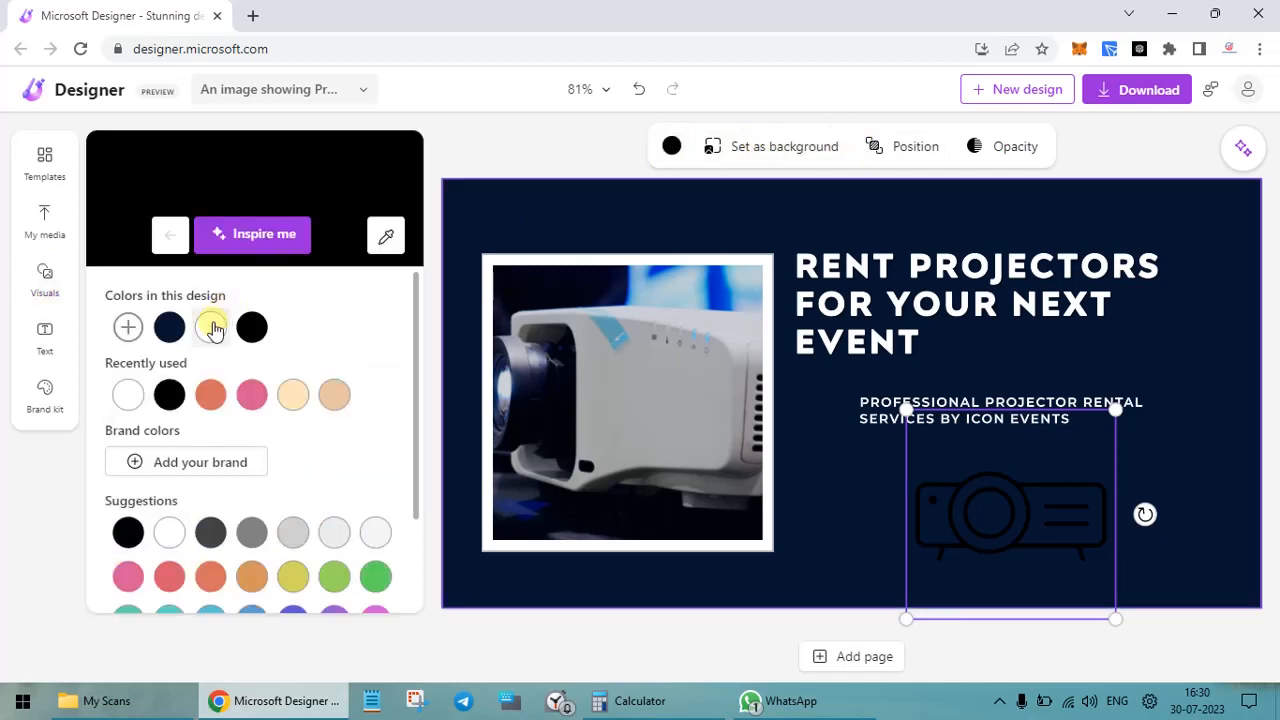
click(387, 238)
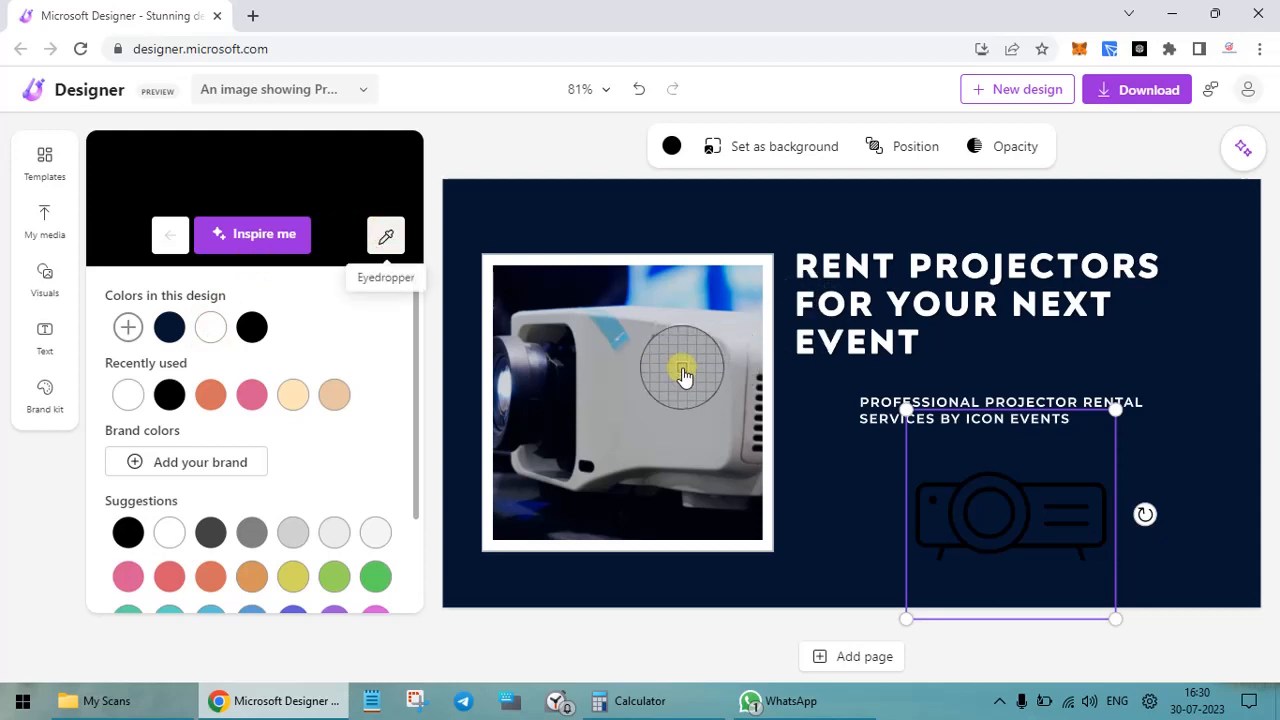
click(655, 407)
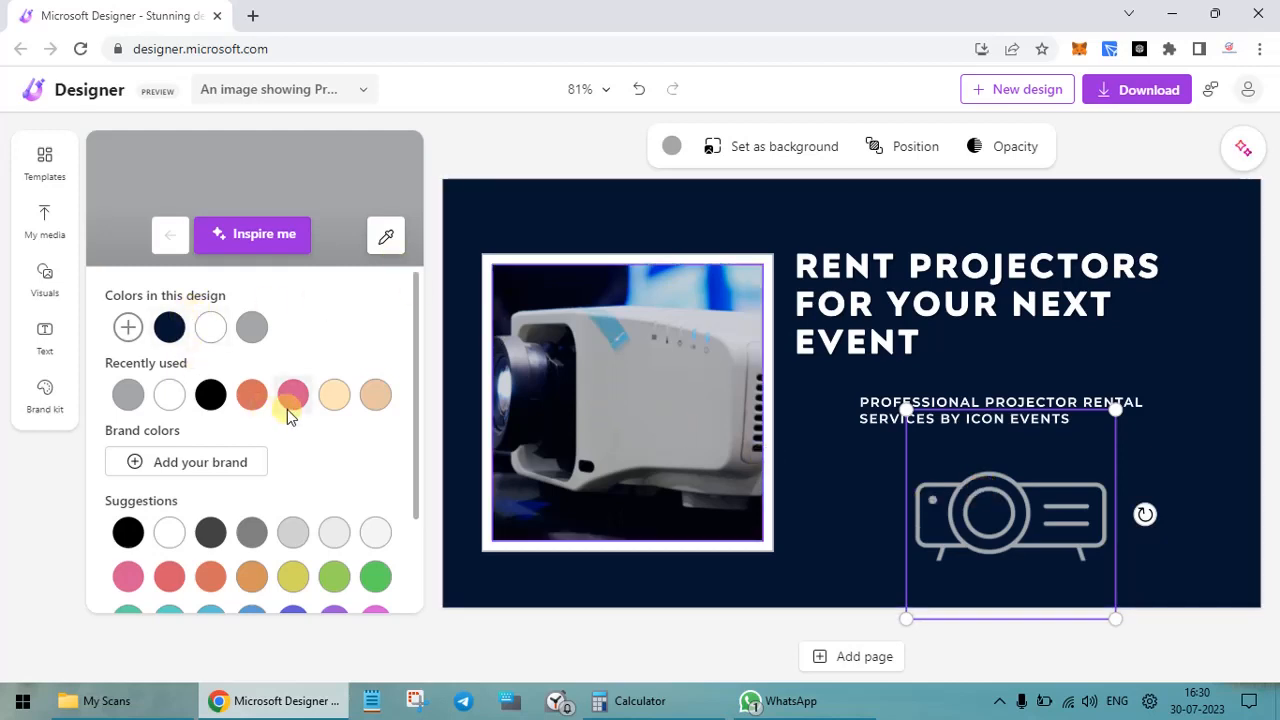
Try the eyedropper on the design background, sampling the navy area at the projector icon.
click(530, 223)
click(388, 238)
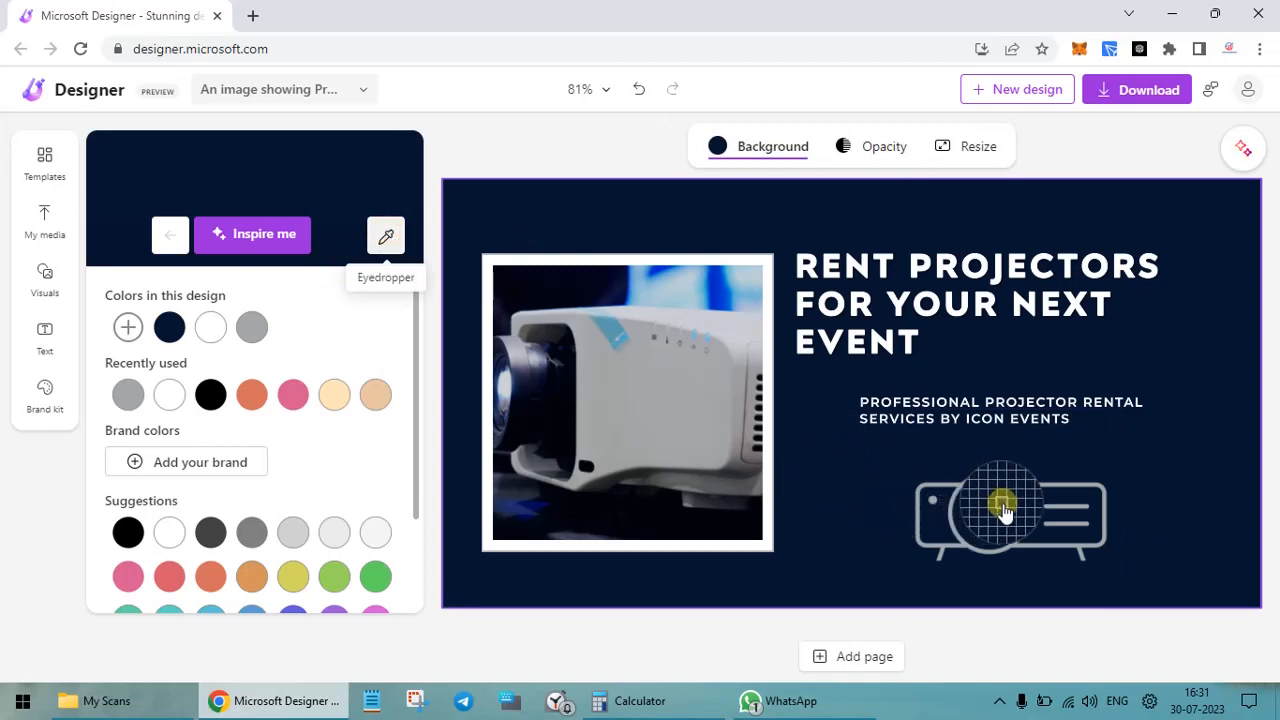
click(993, 527)
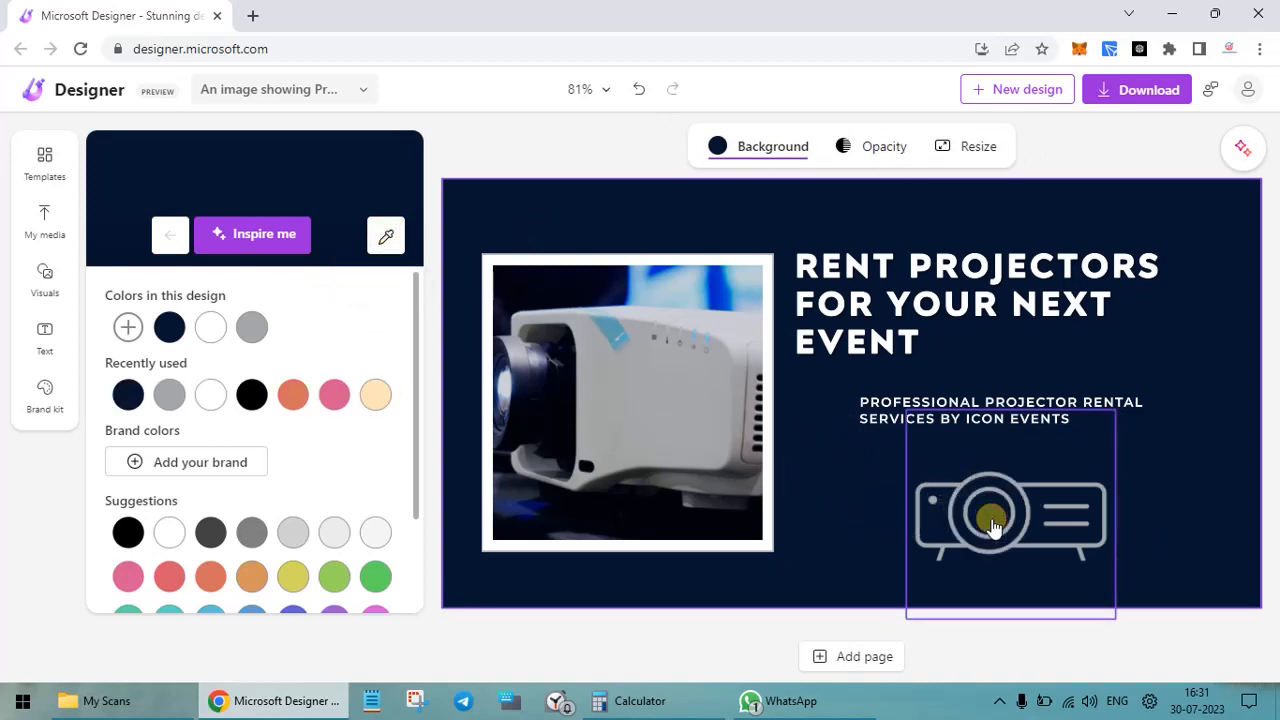
Explore the projector icon's layer order, moving it over the lower part of the framed photo and sending it to the back.
click(1034, 501)
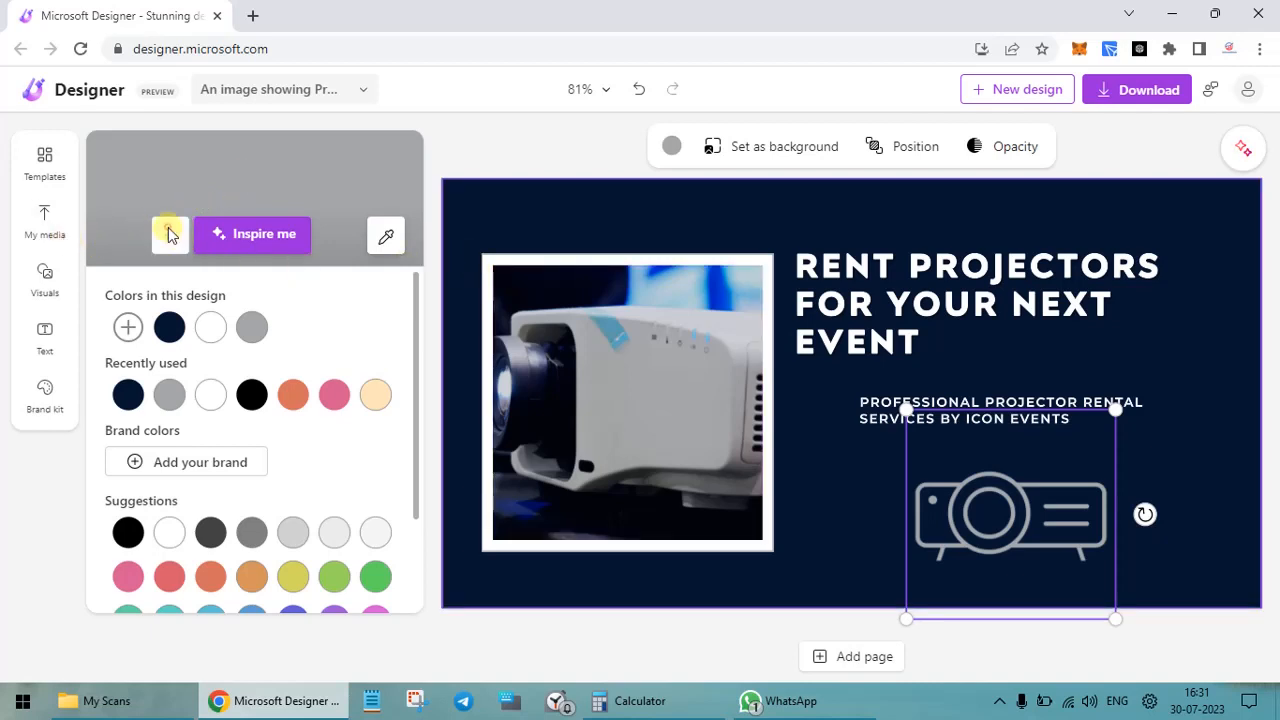
click(915, 146)
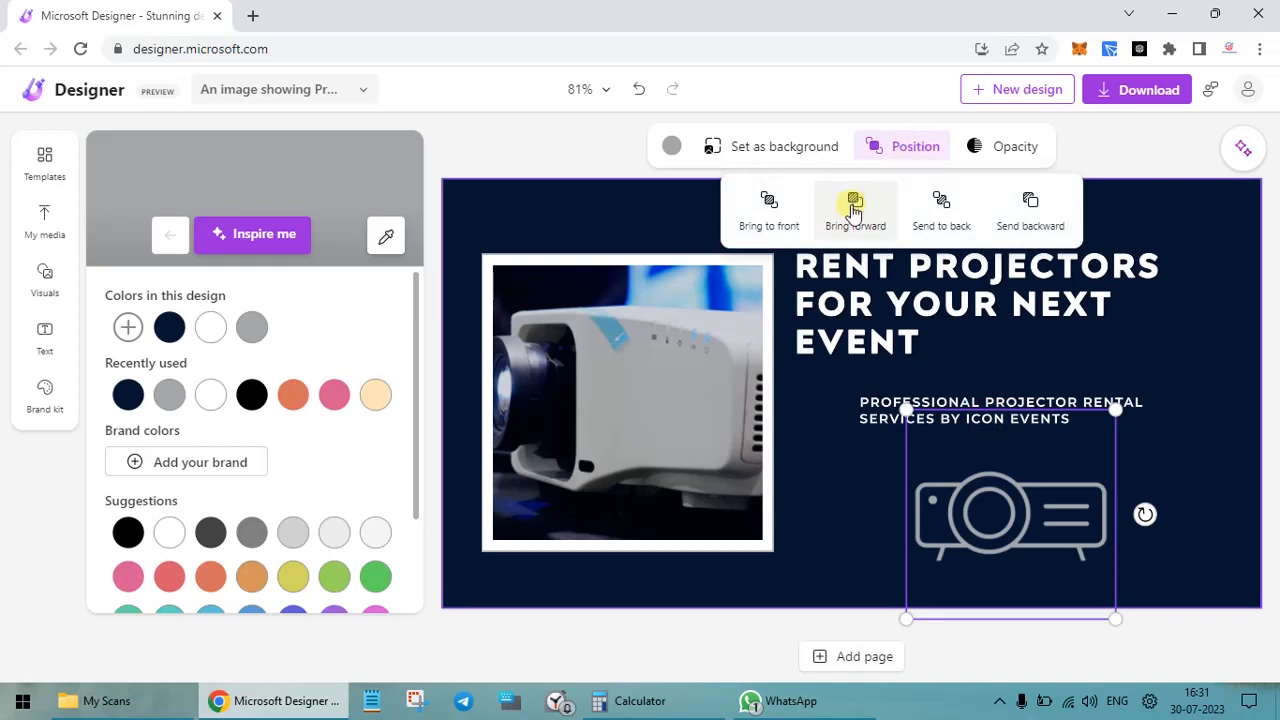
click(968, 225)
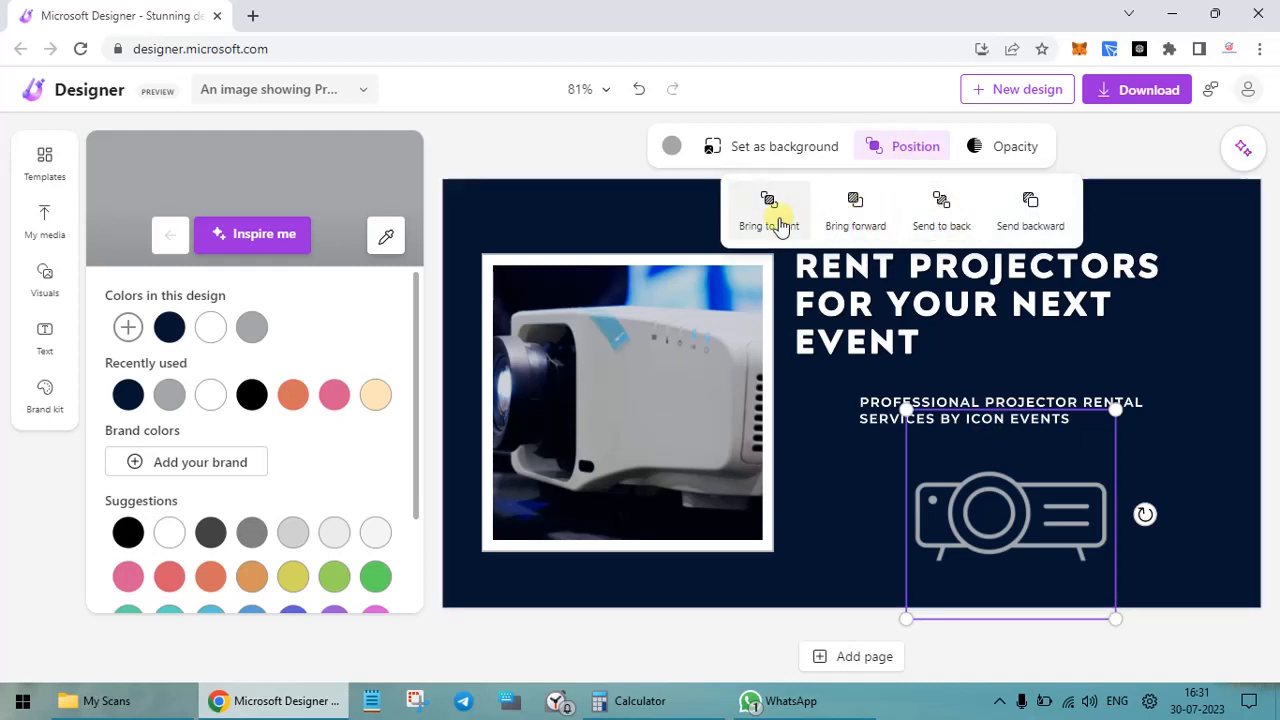
click(1034, 207)
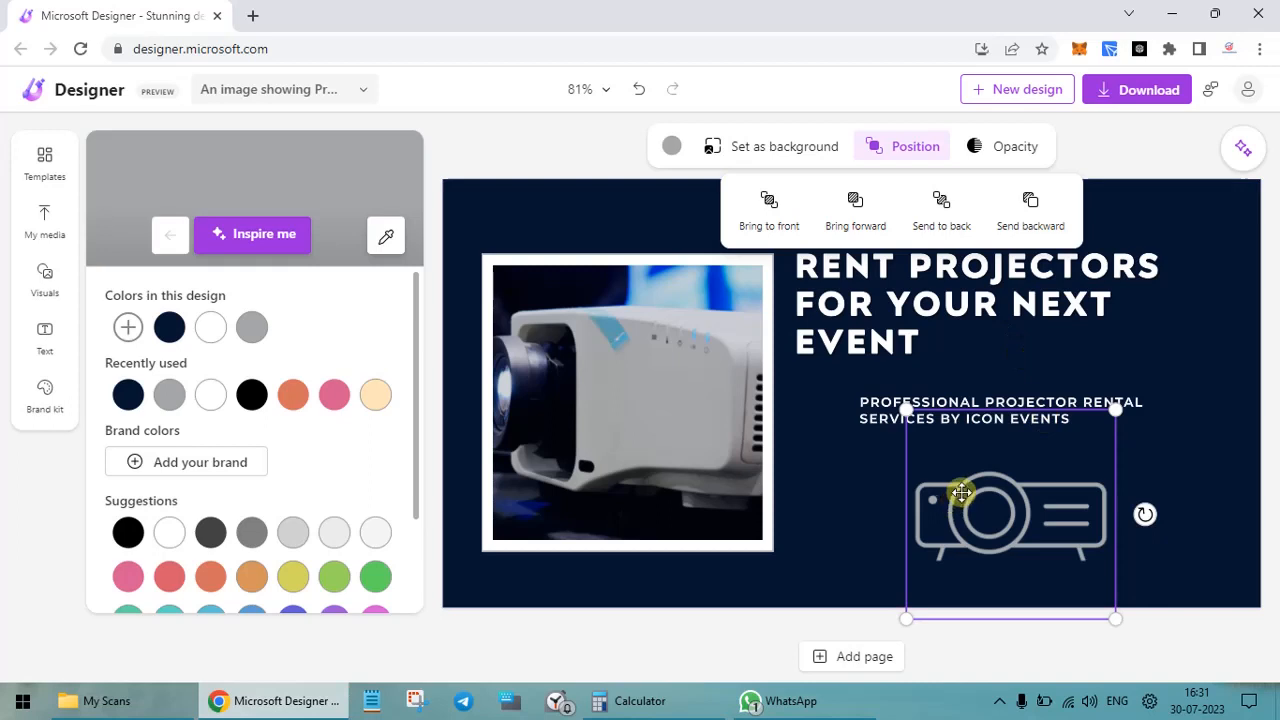
drag(961, 492, 576, 475)
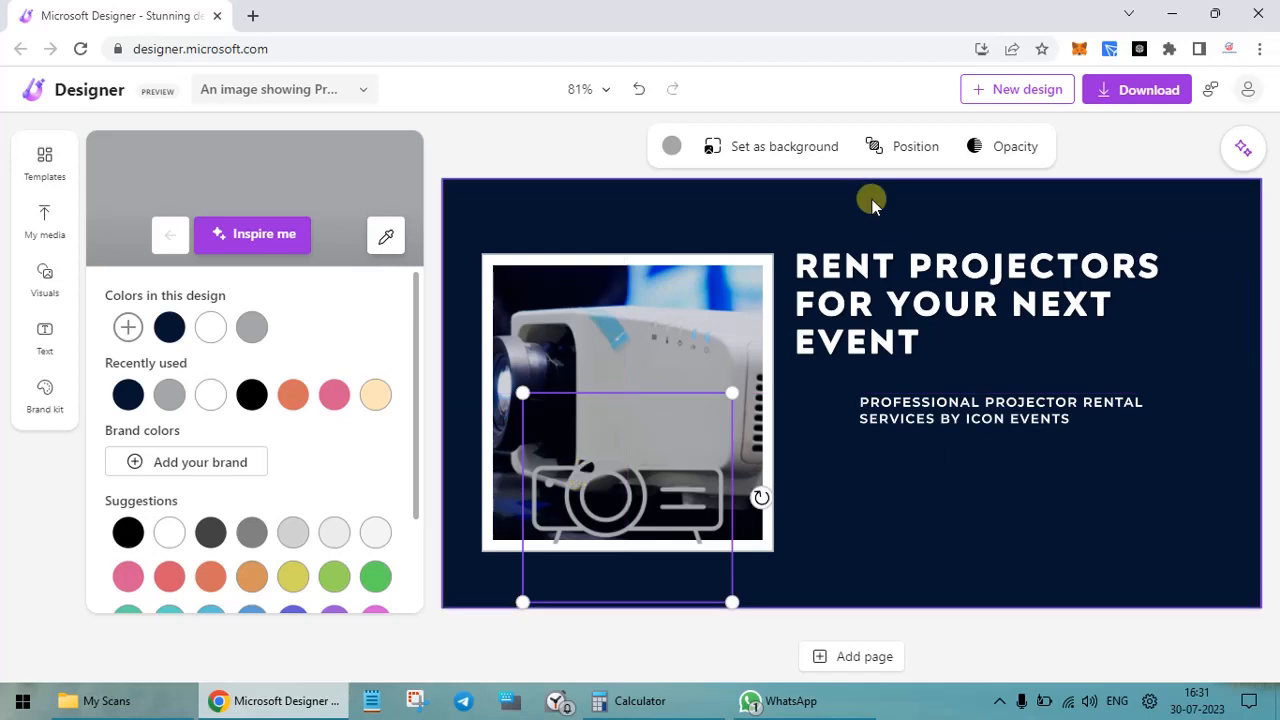
click(898, 156)
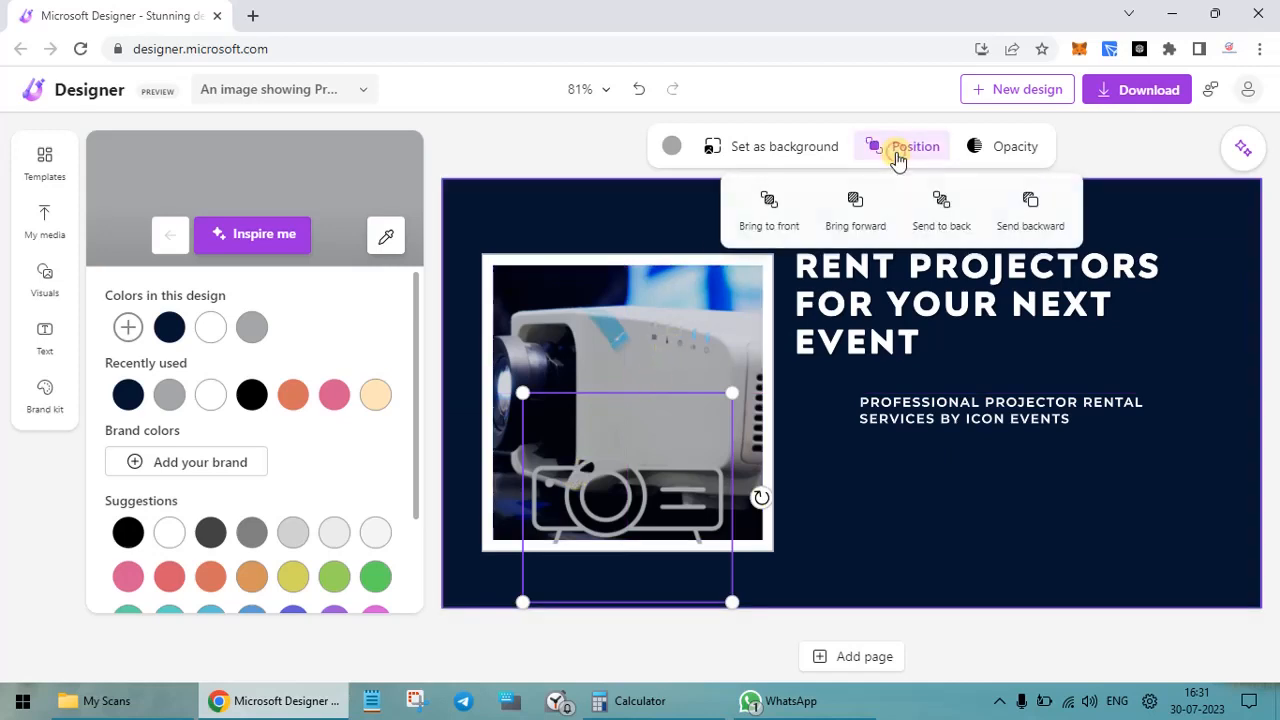
click(941, 205)
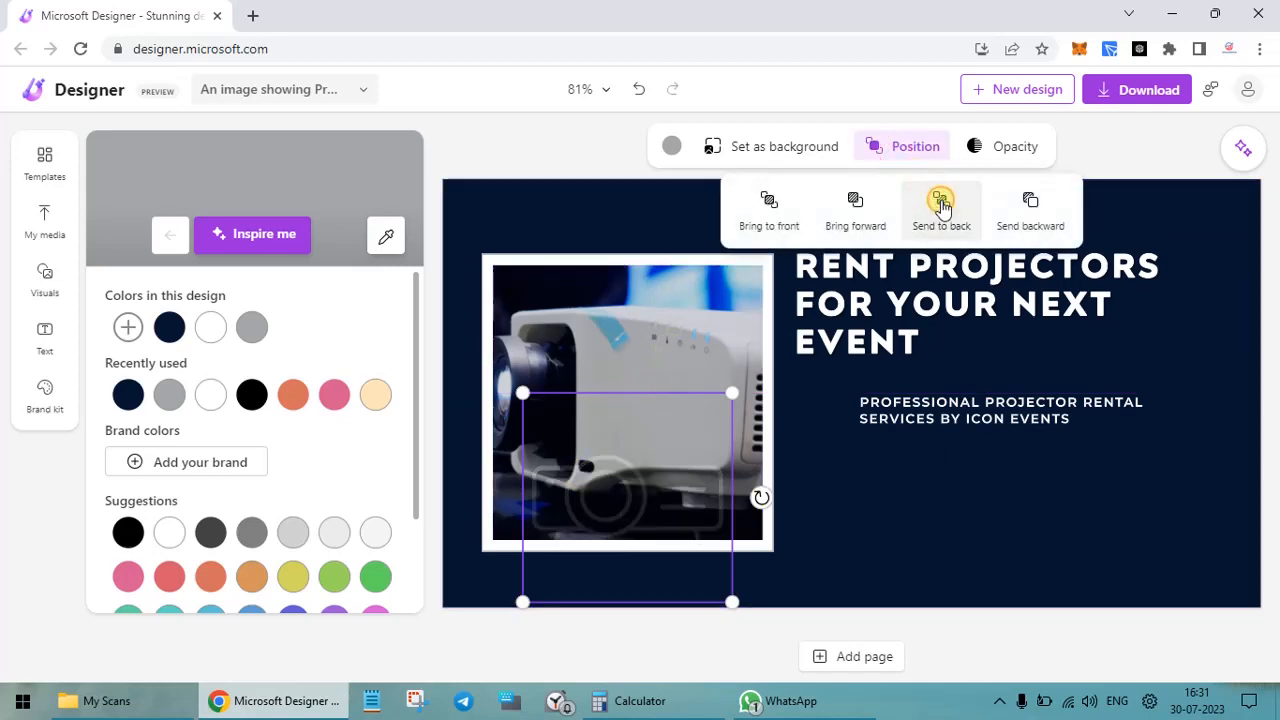
Bring the projector icon forward in the layer order and move it from the photo back beneath the subtitle.
click(670, 388)
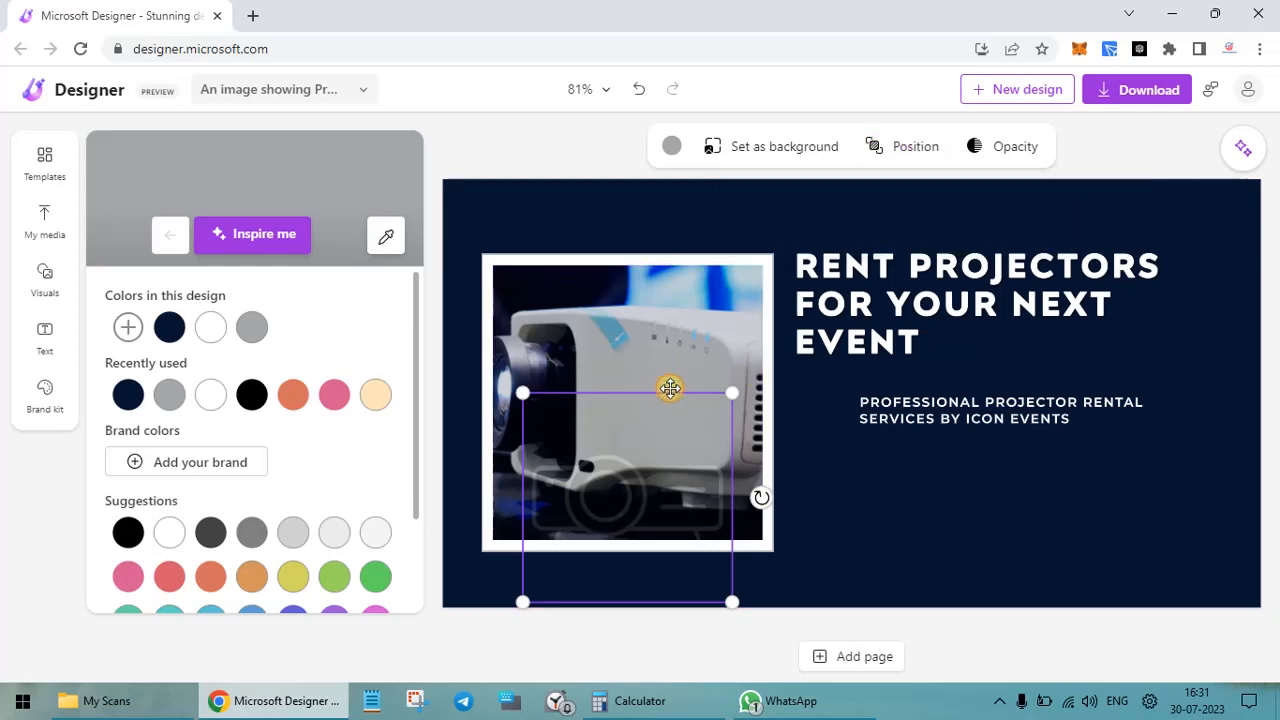
click(916, 148)
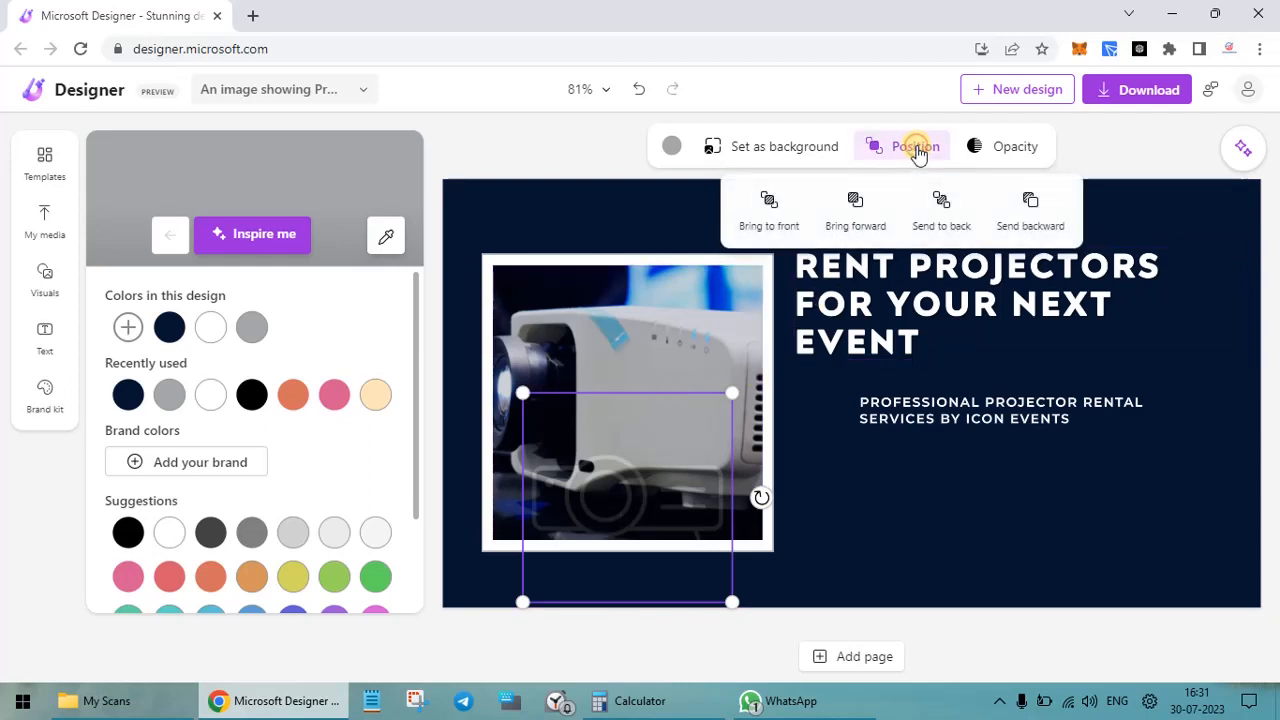
click(862, 228)
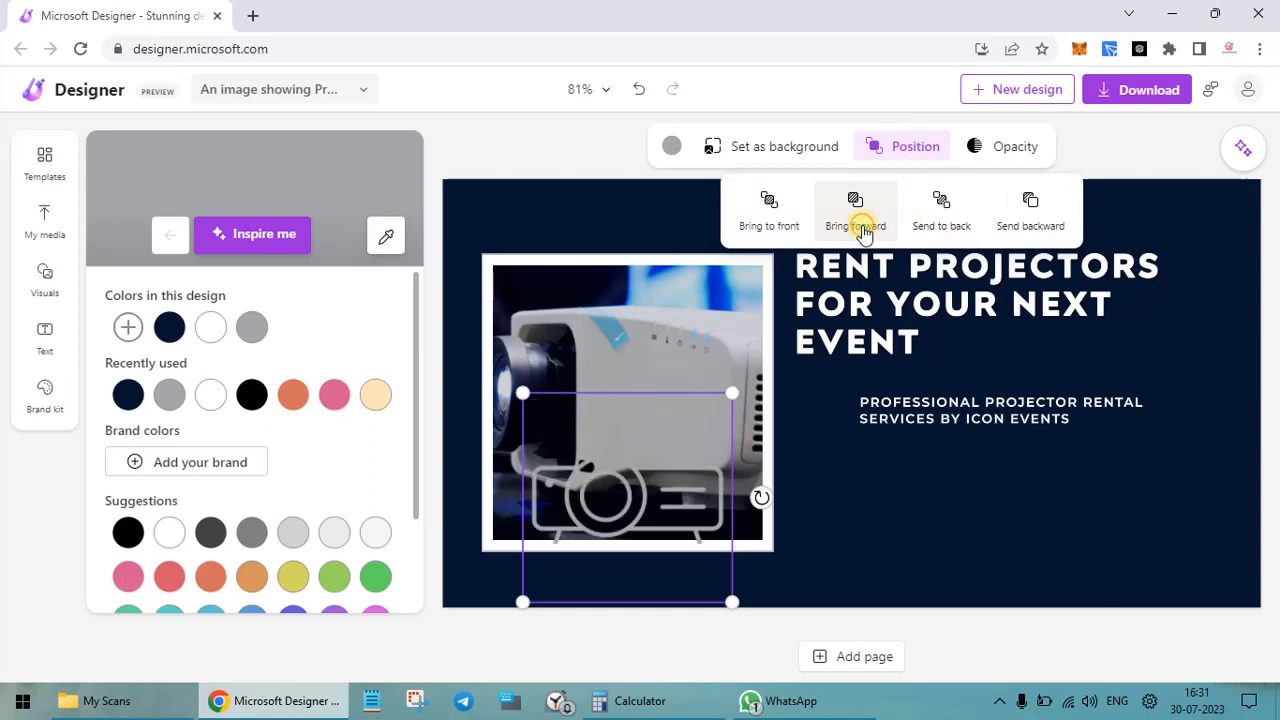
click(567, 512)
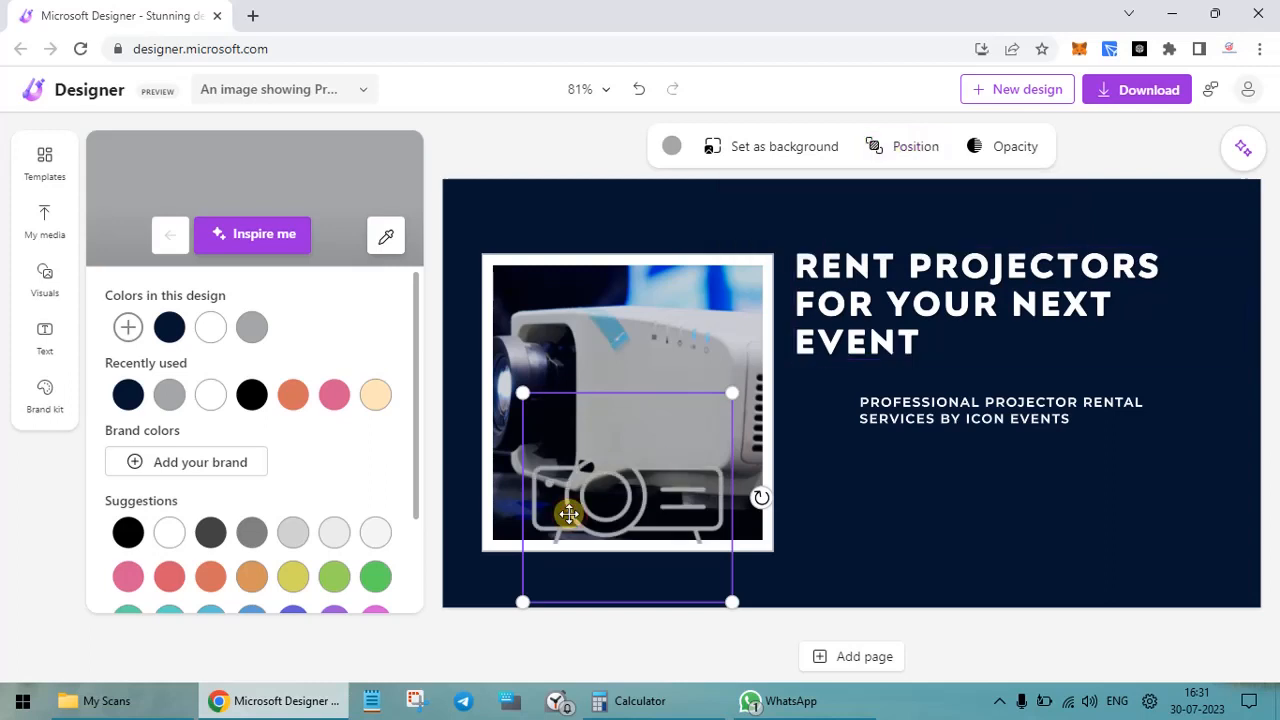
drag(568, 514, 938, 500)
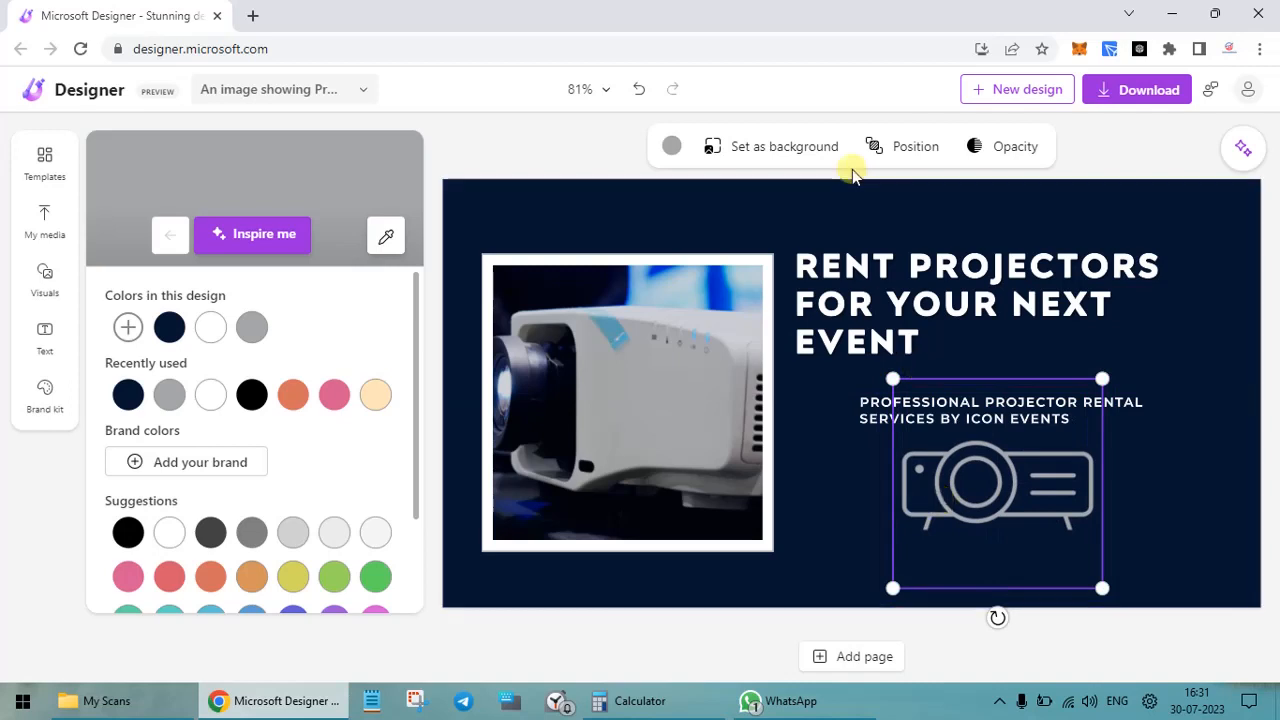
Set the projector icon's opacity to 100% and move the icon slightly lower beneath the subtitle.
click(997, 150)
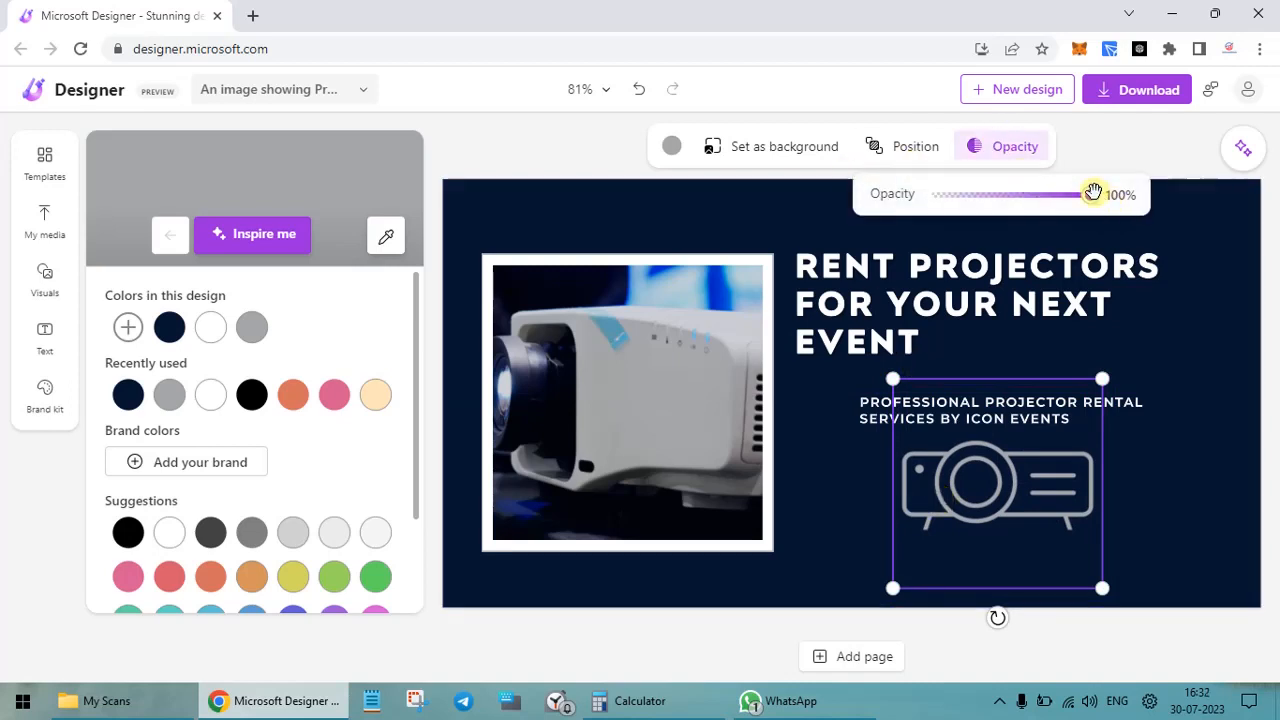
drag(1093, 193, 1109, 218)
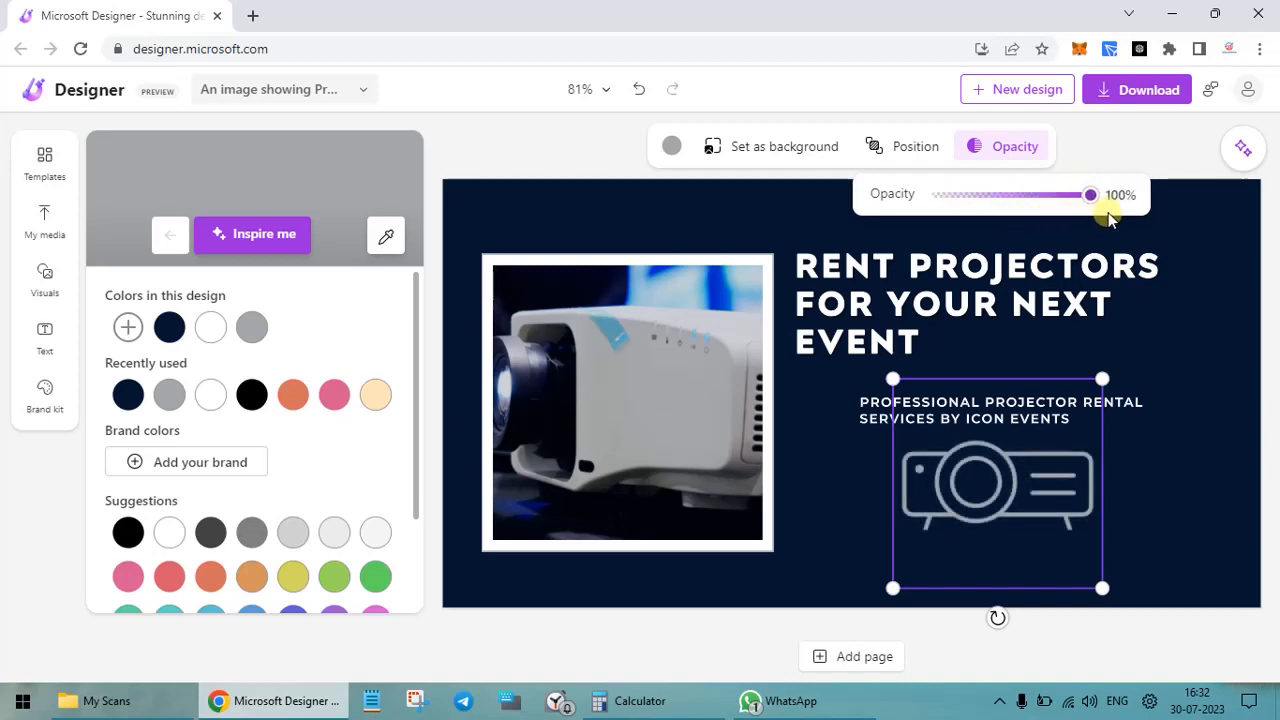
click(1211, 415)
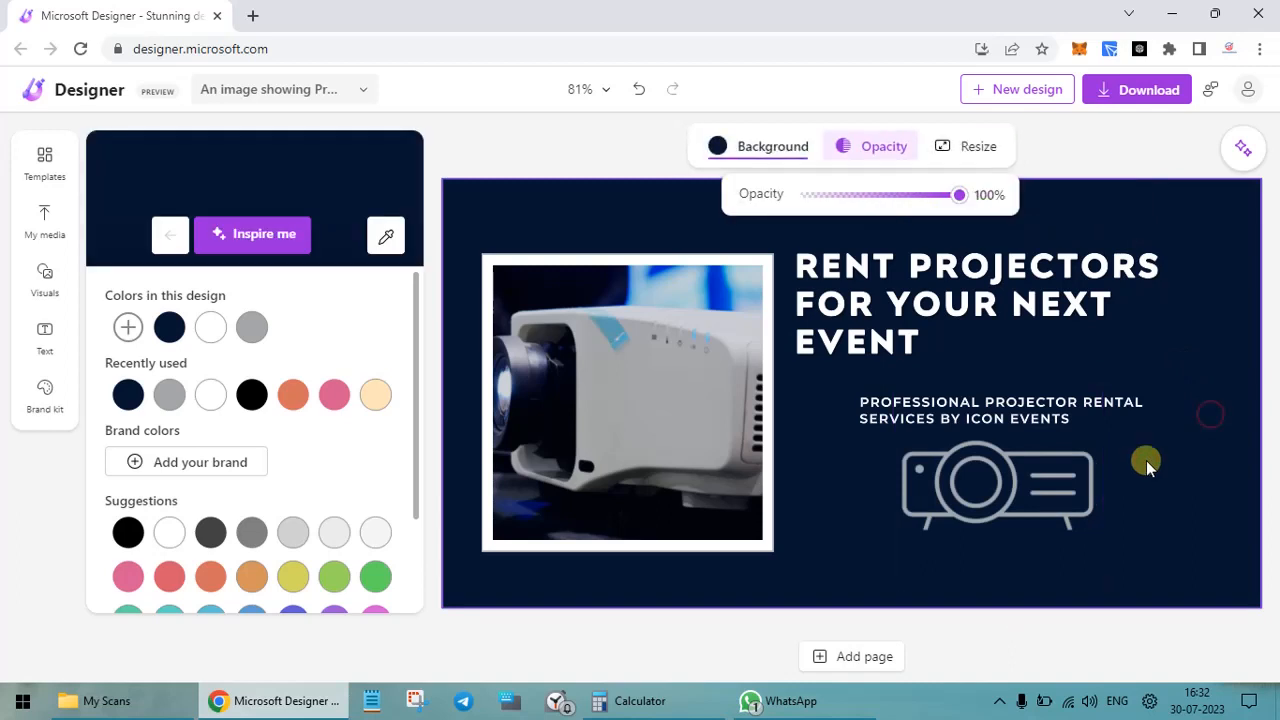
click(1026, 456)
drag(1023, 457, 1029, 467)
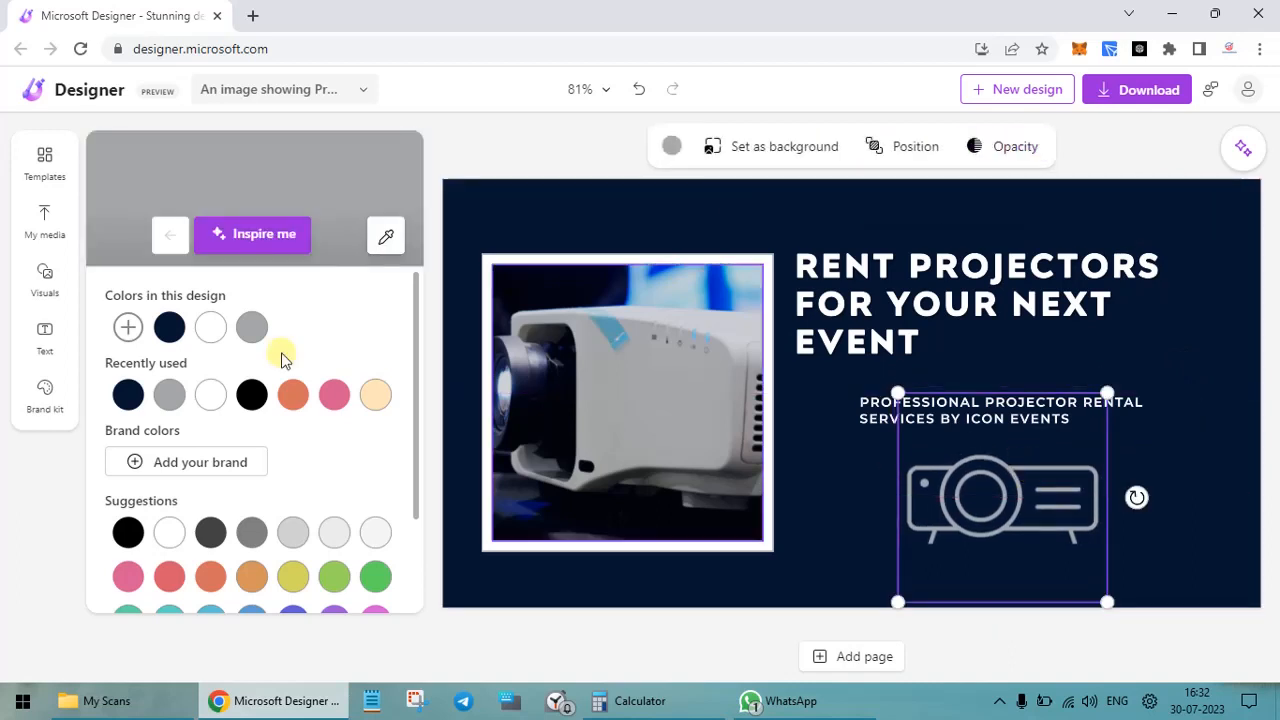
Look through the media upload sources, the AI image examples, the projector photos and graphics, and the options for adding text.
click(46, 225)
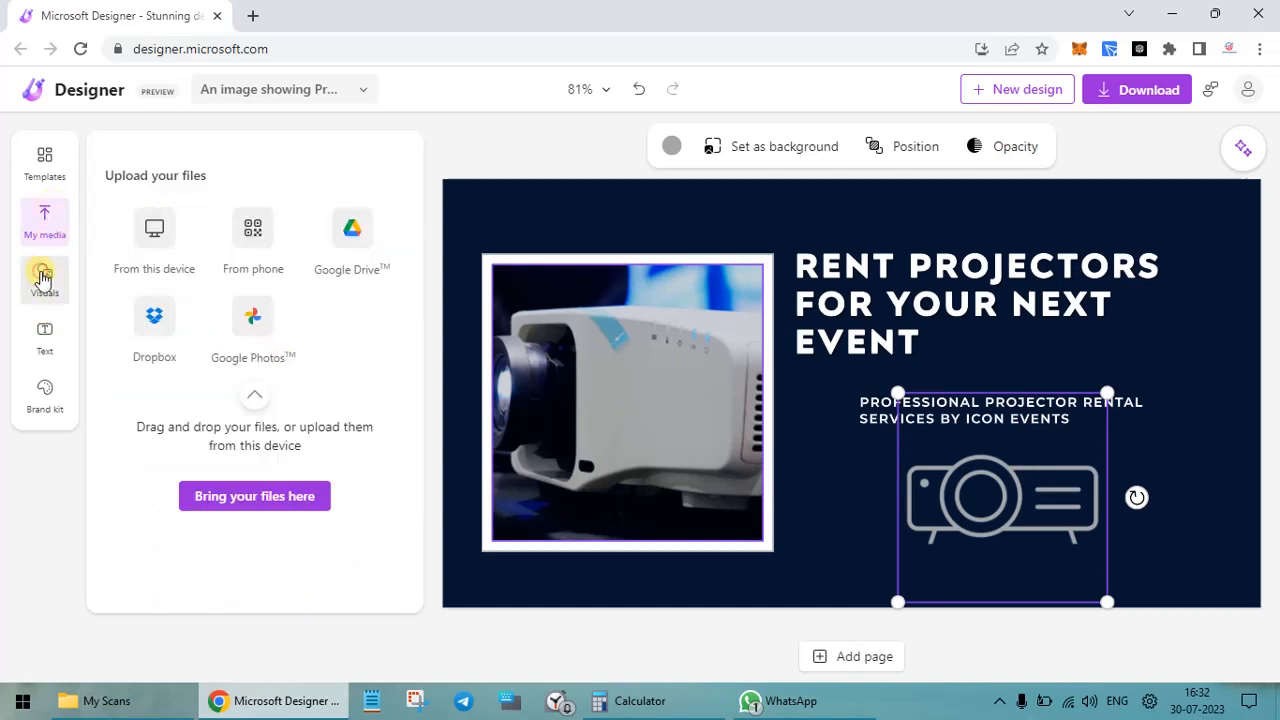
click(43, 278)
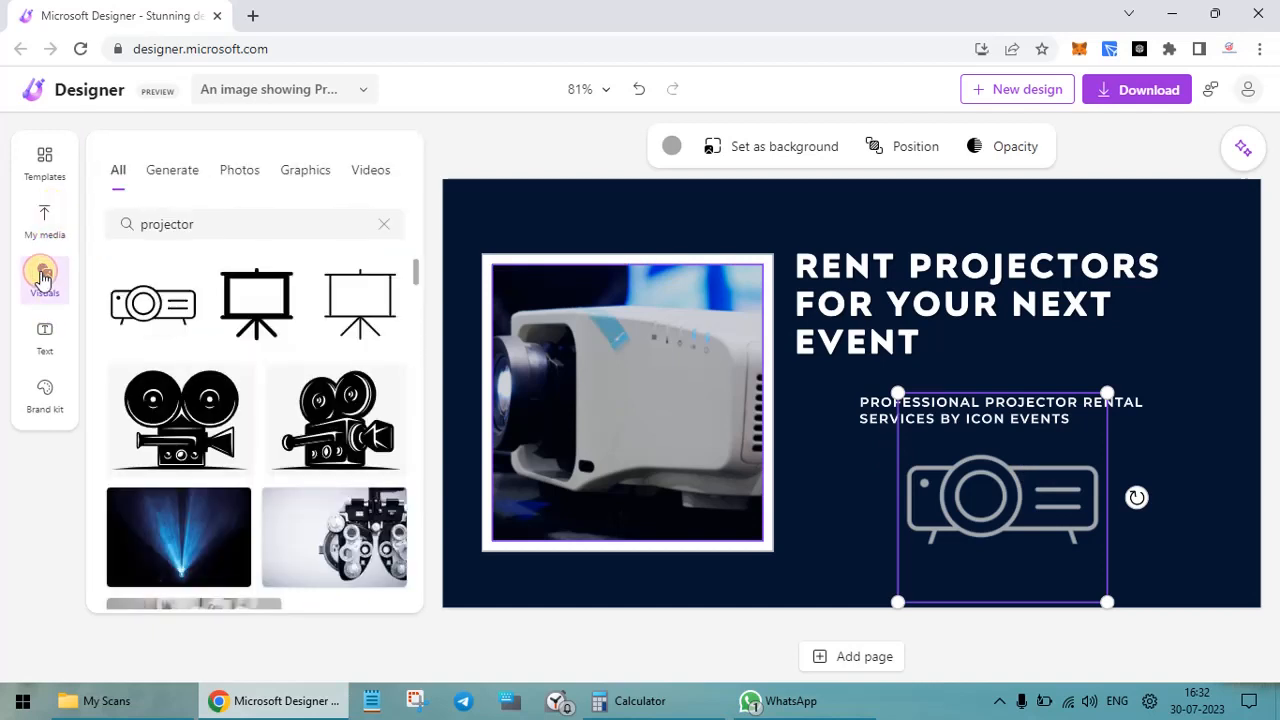
click(178, 168)
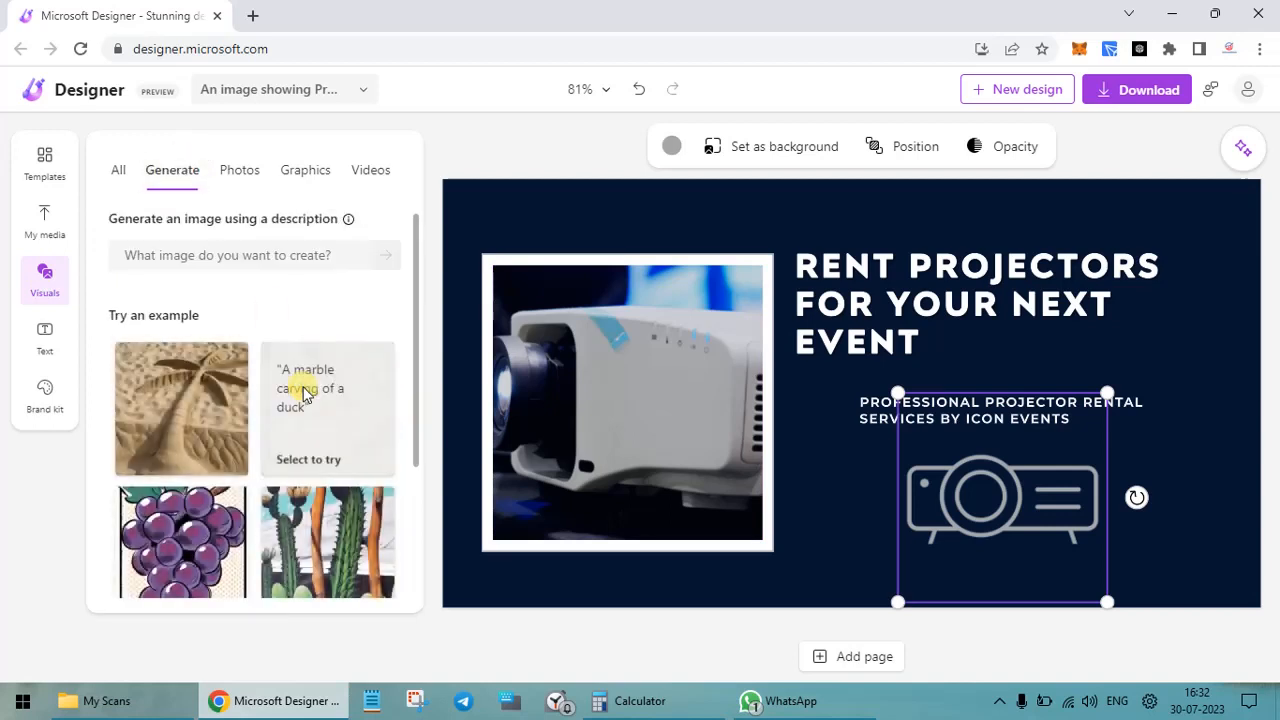
scroll(305, 393, down, 2)
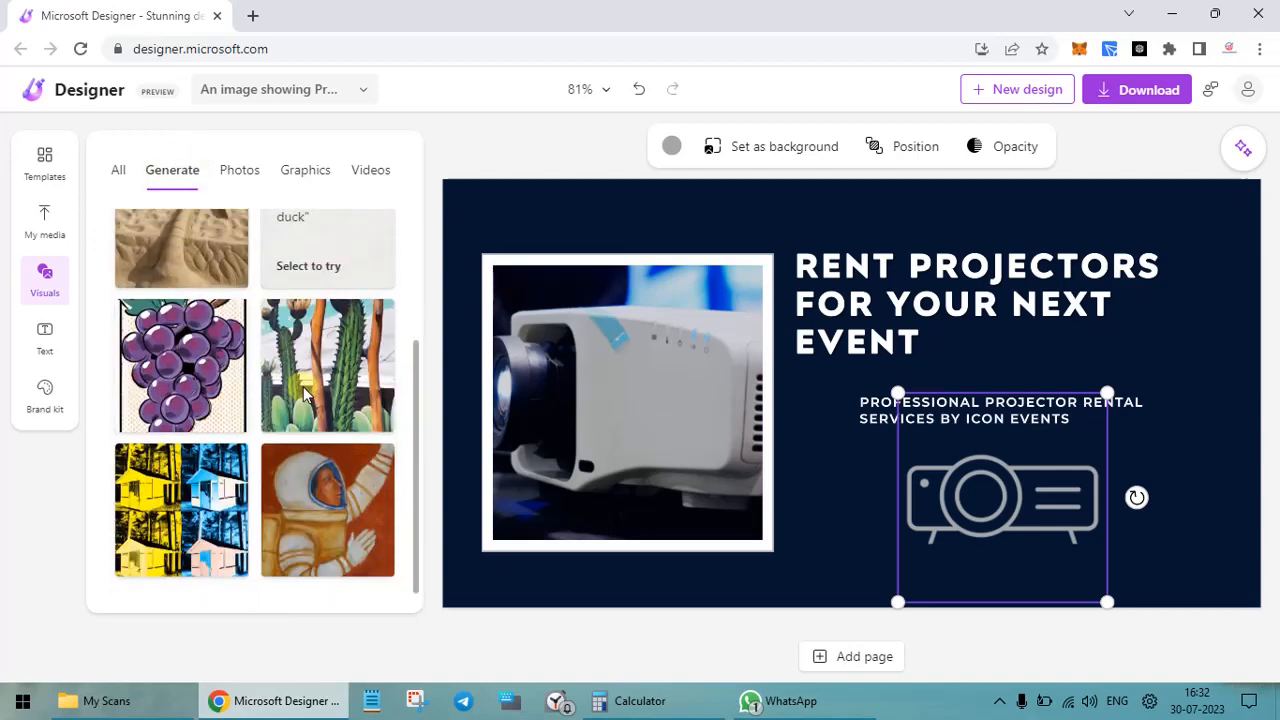
click(232, 171)
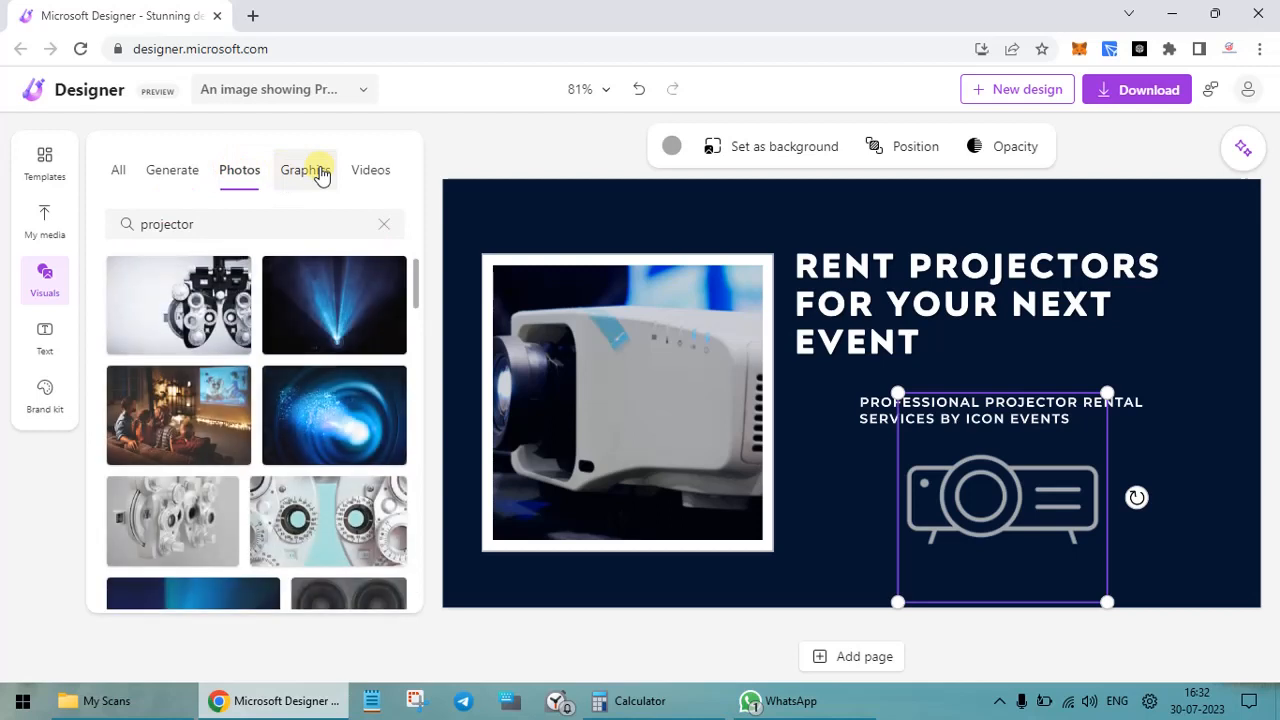
click(320, 172)
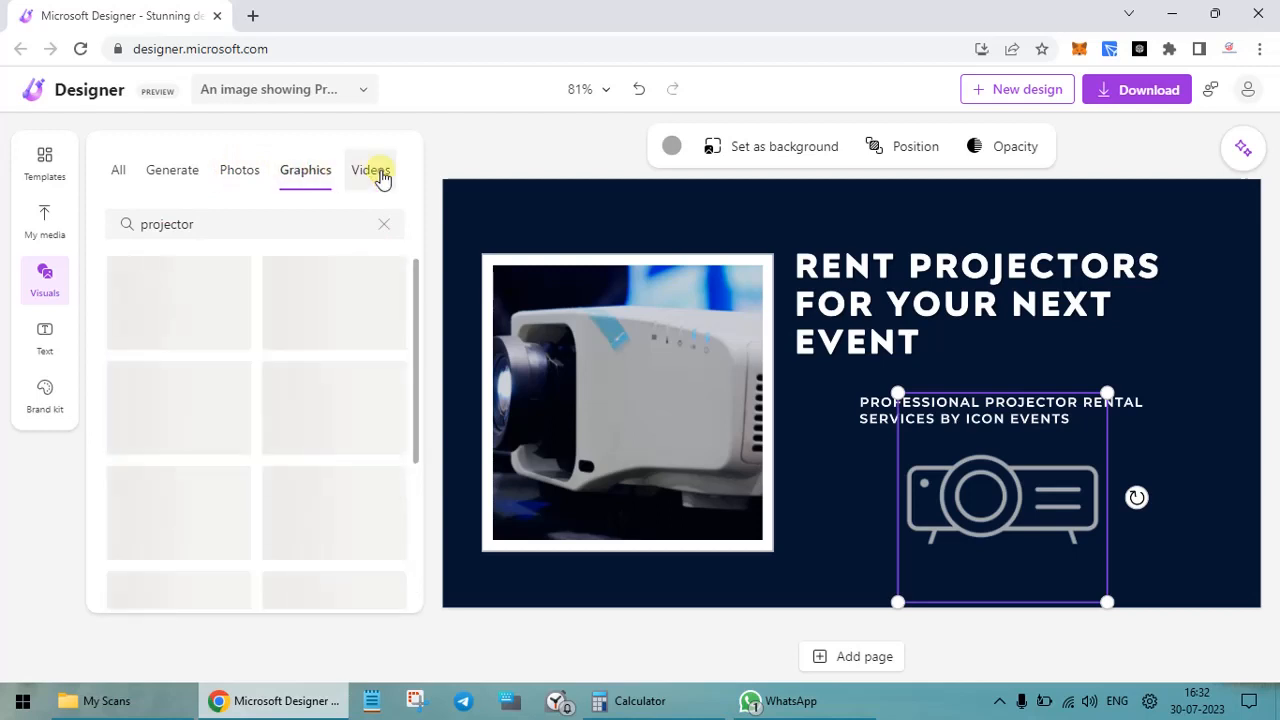
click(37, 338)
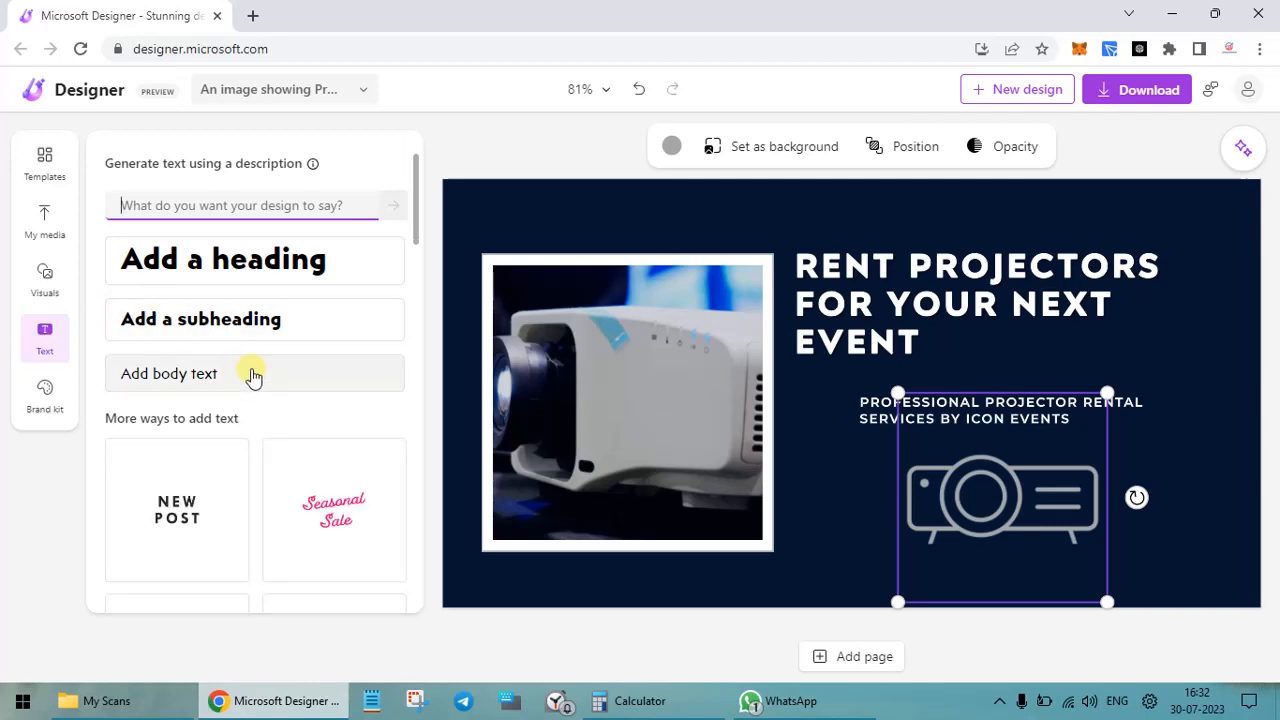
Add body text beneath the projector icon and replace its placeholder with the contact phone number.
click(252, 373)
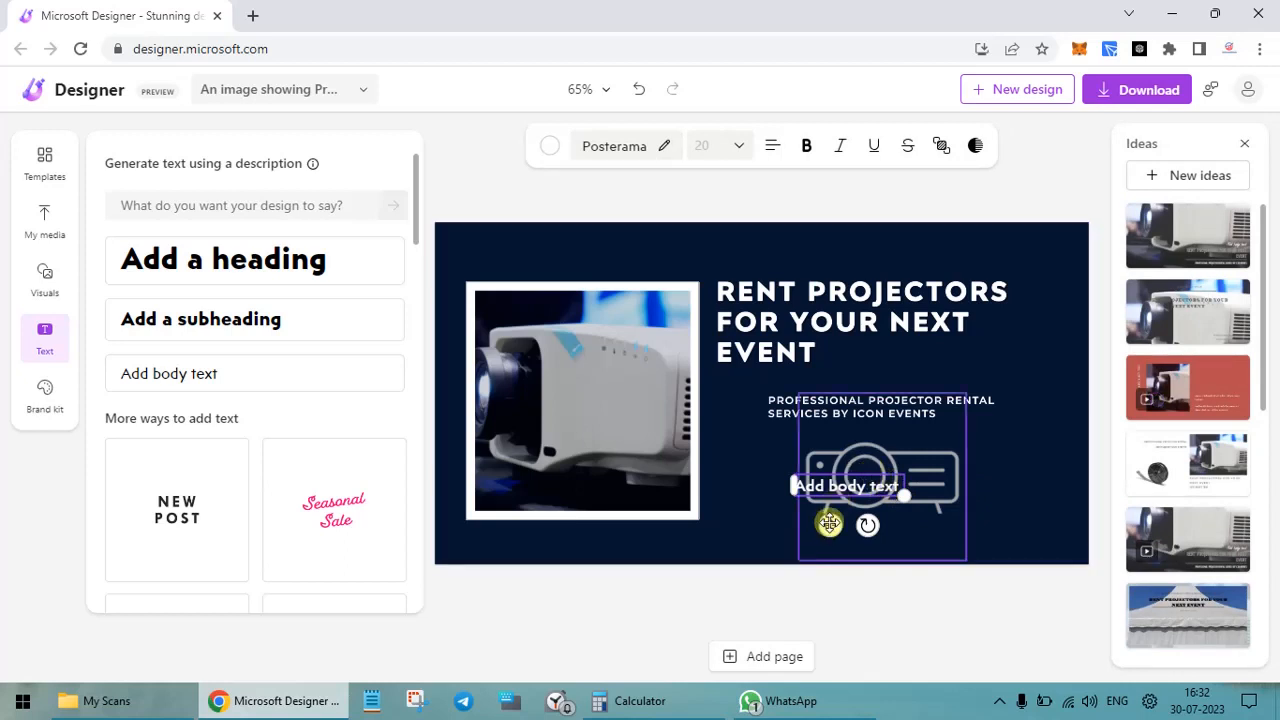
drag(829, 524, 858, 570)
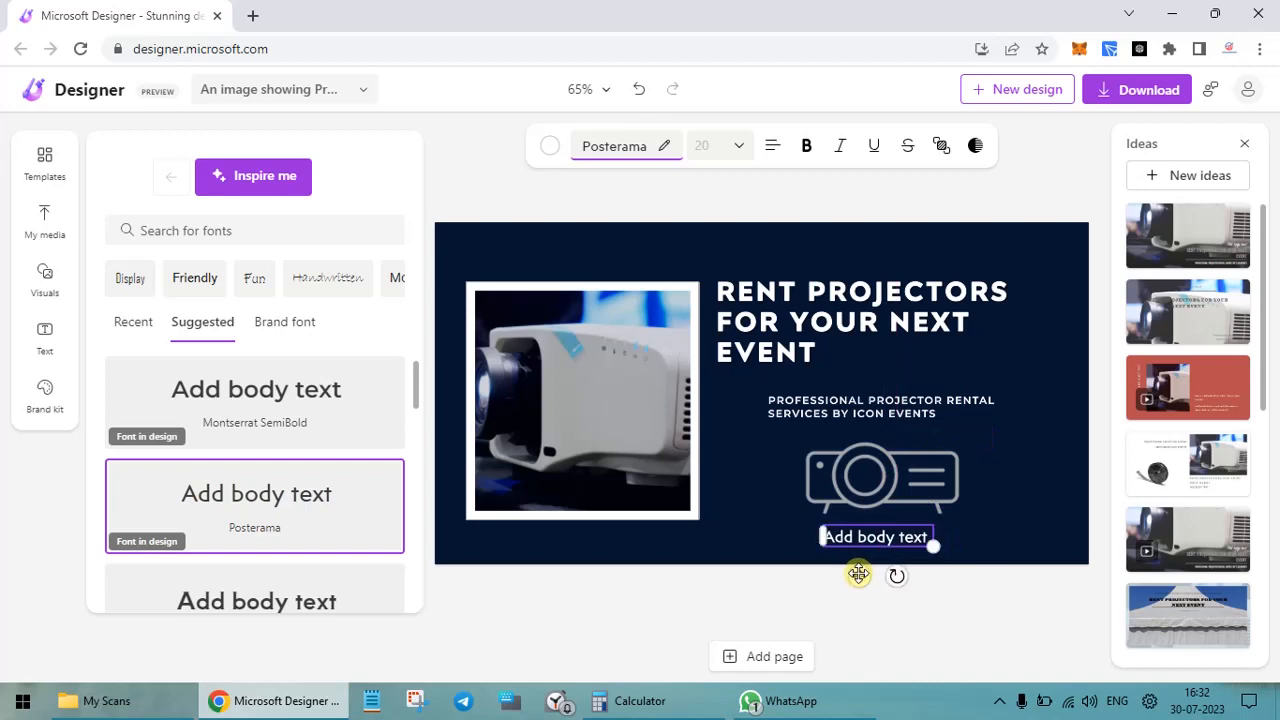
triple_click(877, 537)
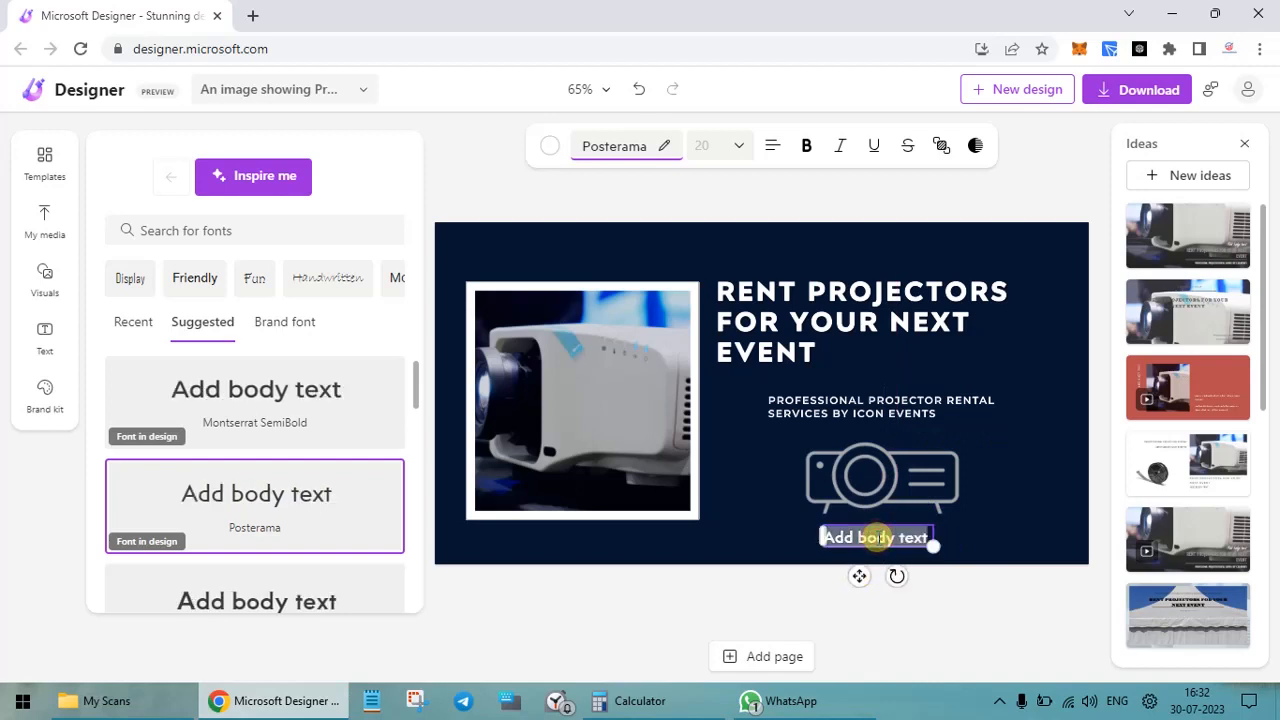
text(9)
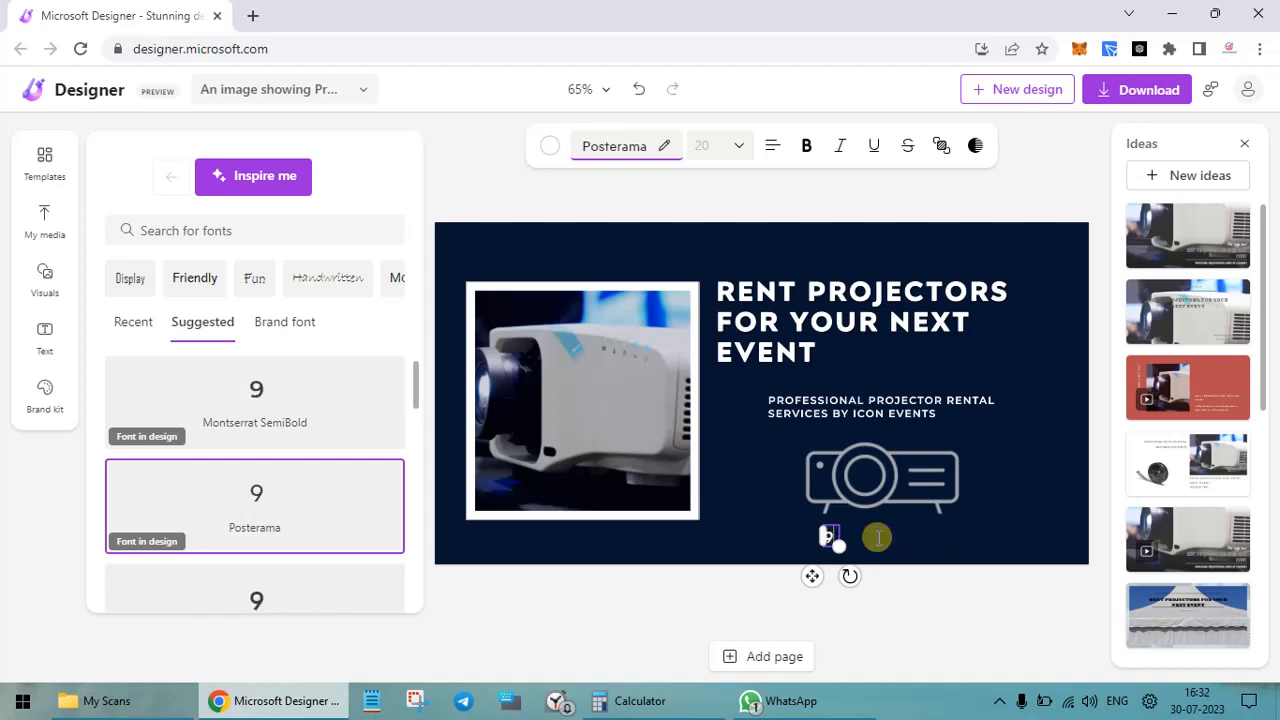
text(87654)
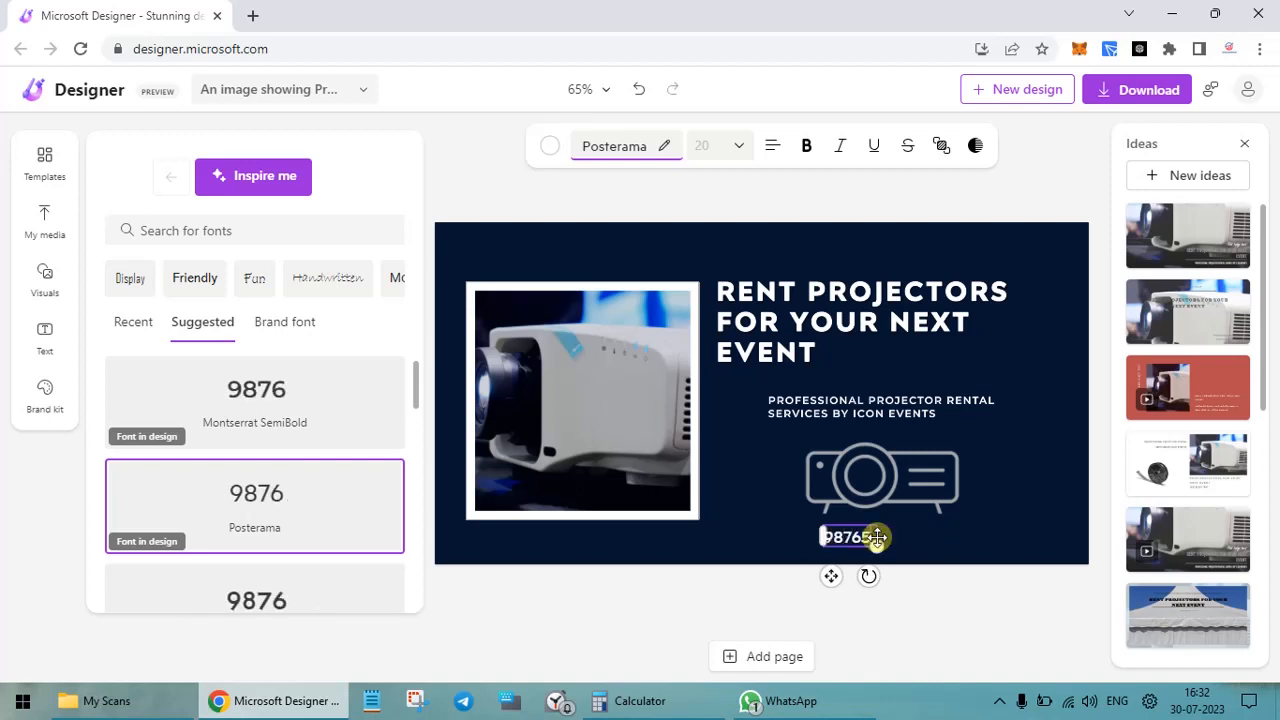
text(321)
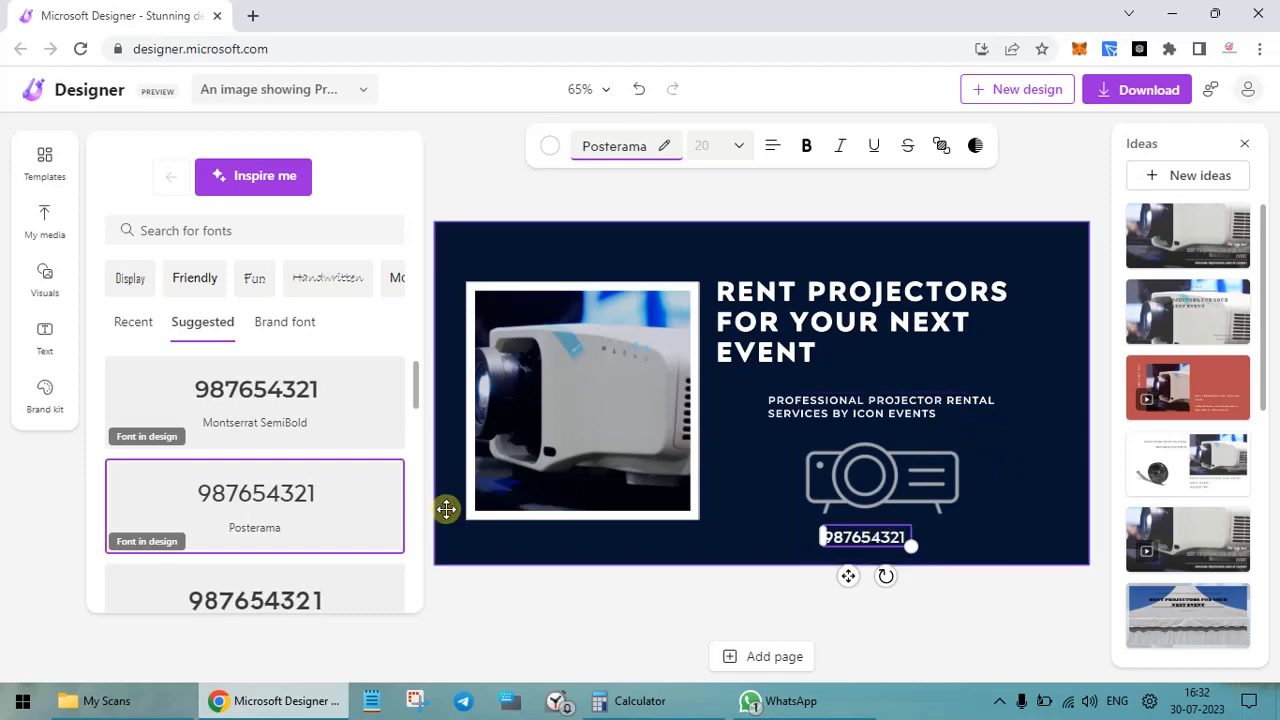
Look through the Friendly fonts and the suggested brand kit styles with their font and color combinations.
click(195, 278)
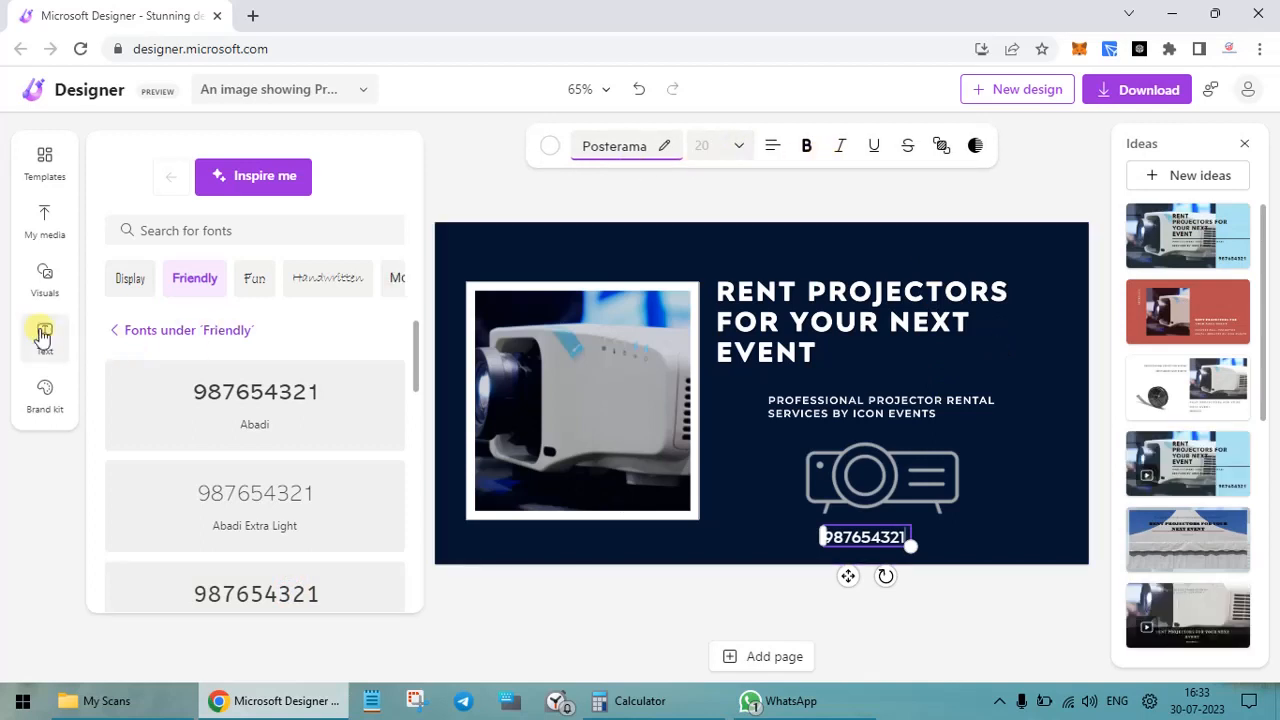
click(48, 394)
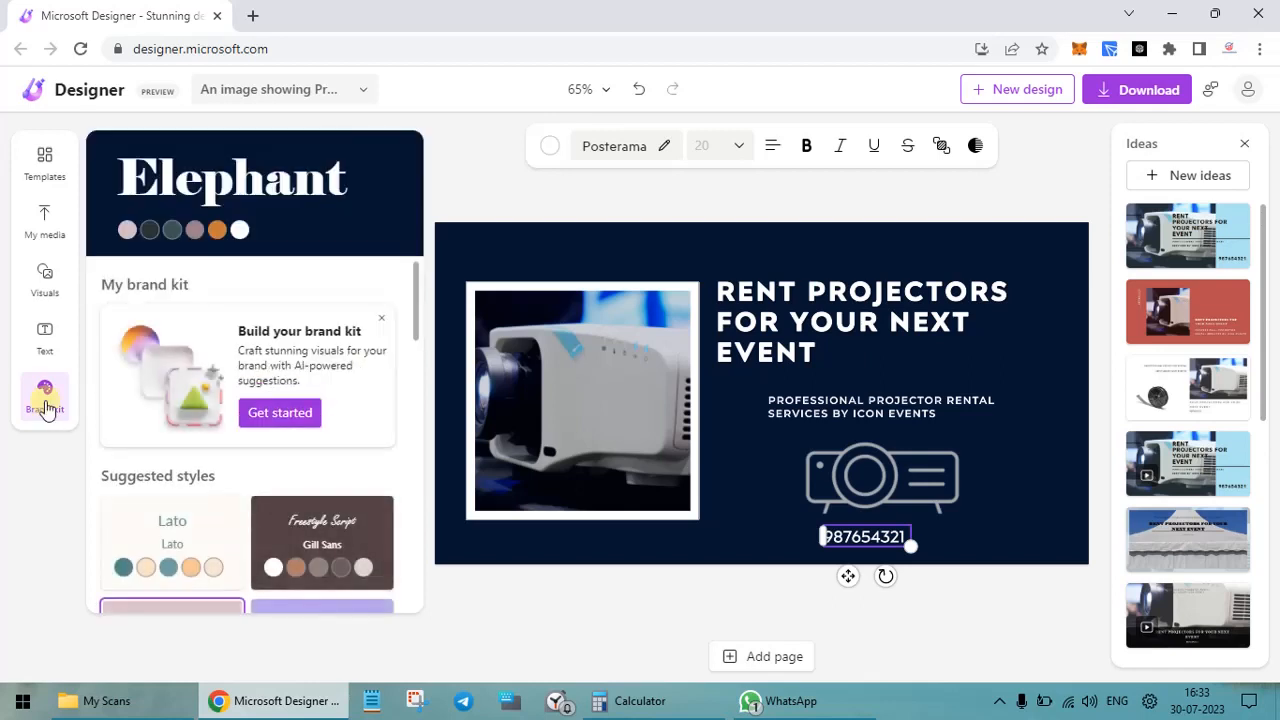
scroll(163, 451, down, 2)
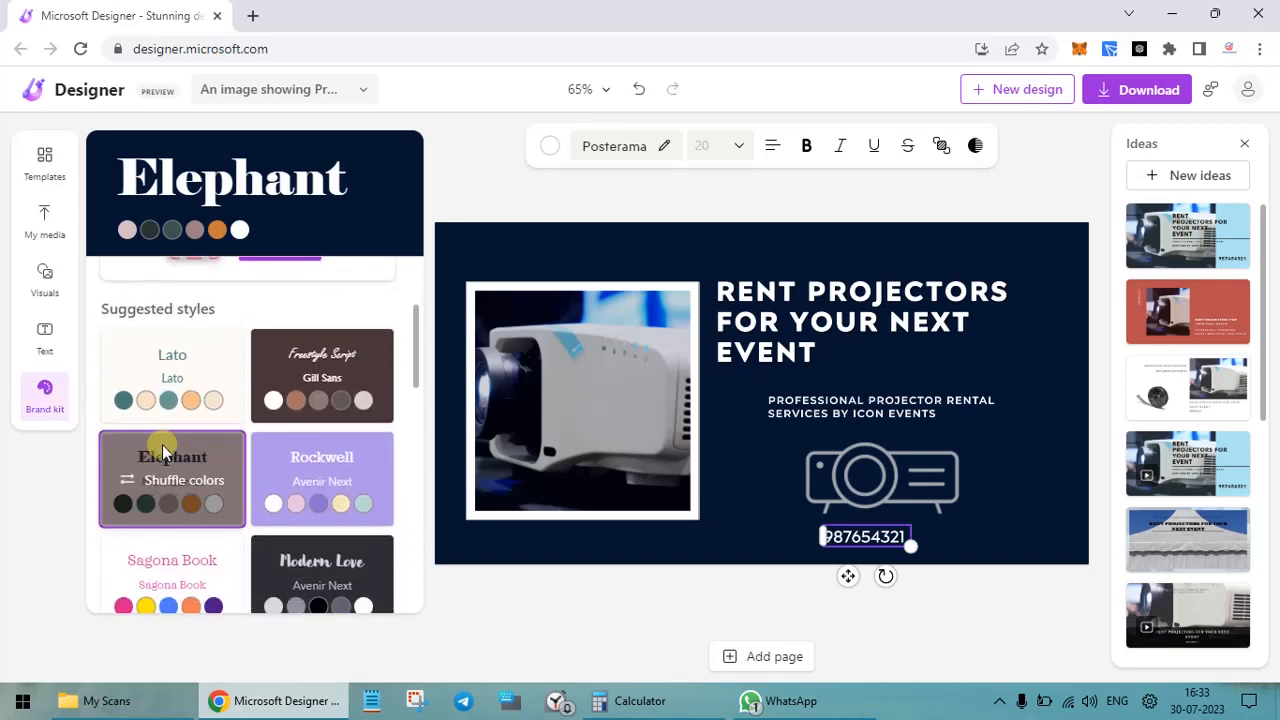
scroll(163, 451, down, 2)
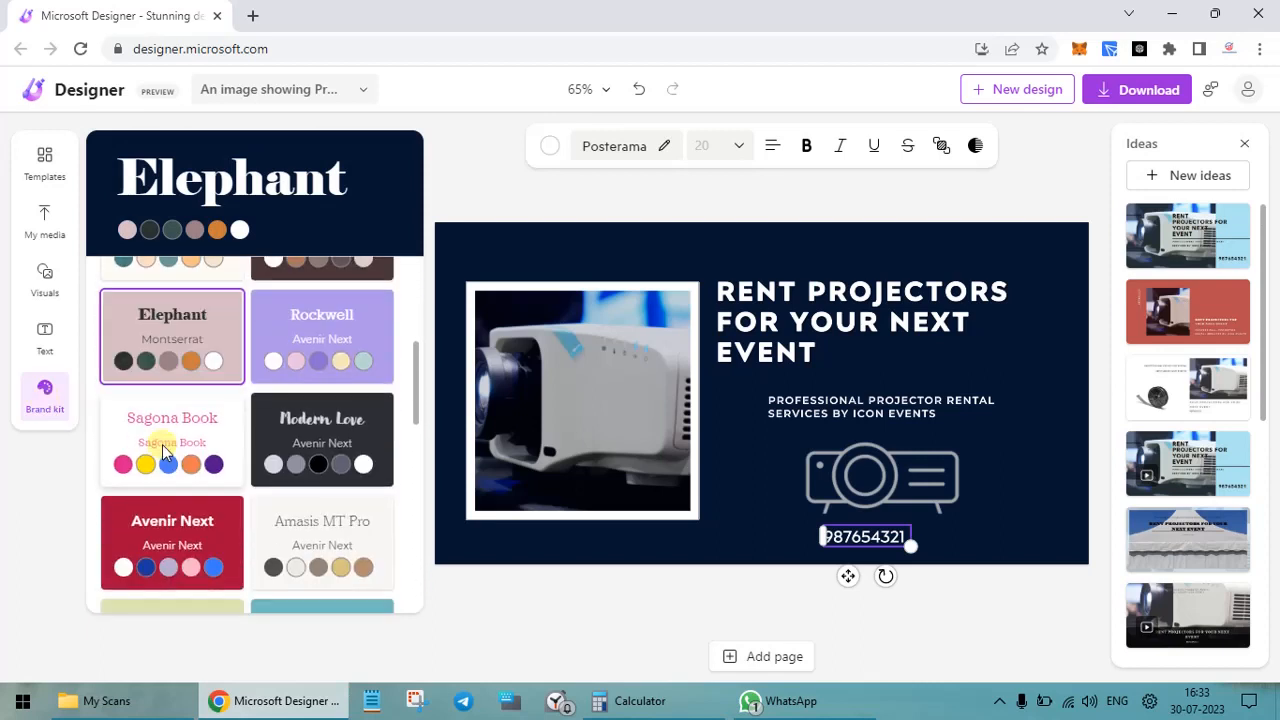
scroll(163, 451, down, 2)
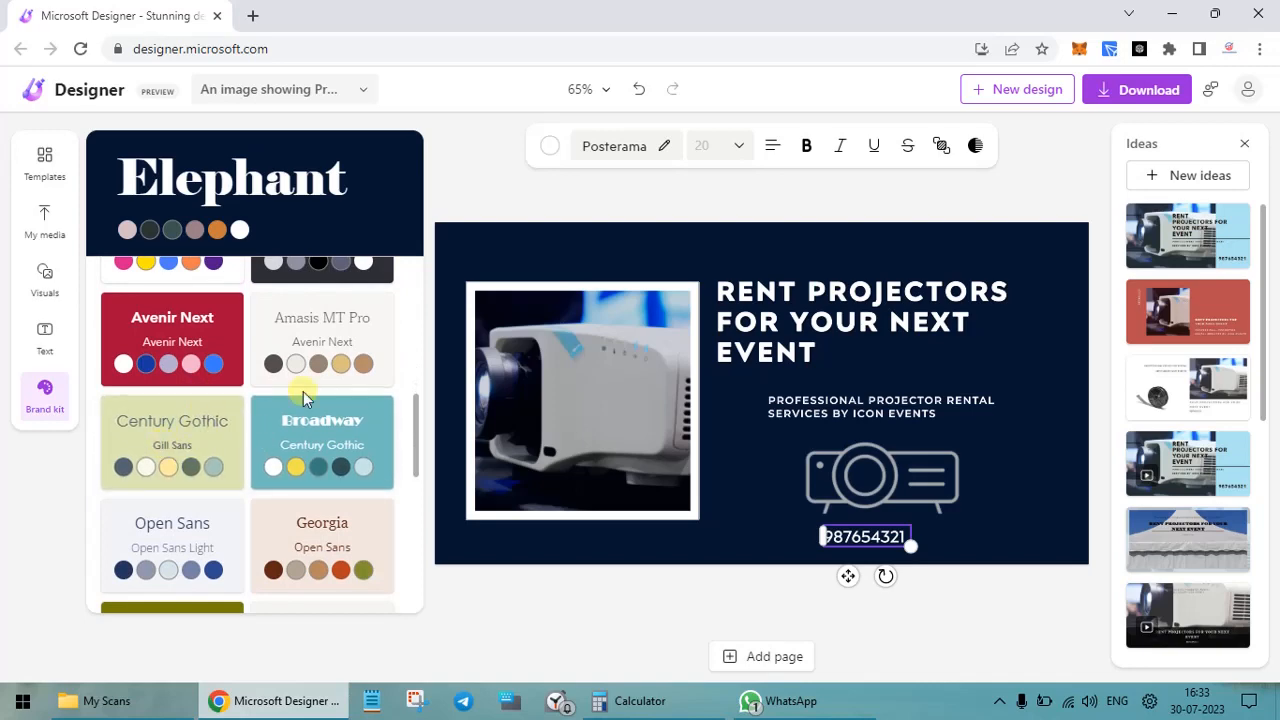
scroll(303, 391, down, 1)
scroll(303, 391, down, 3)
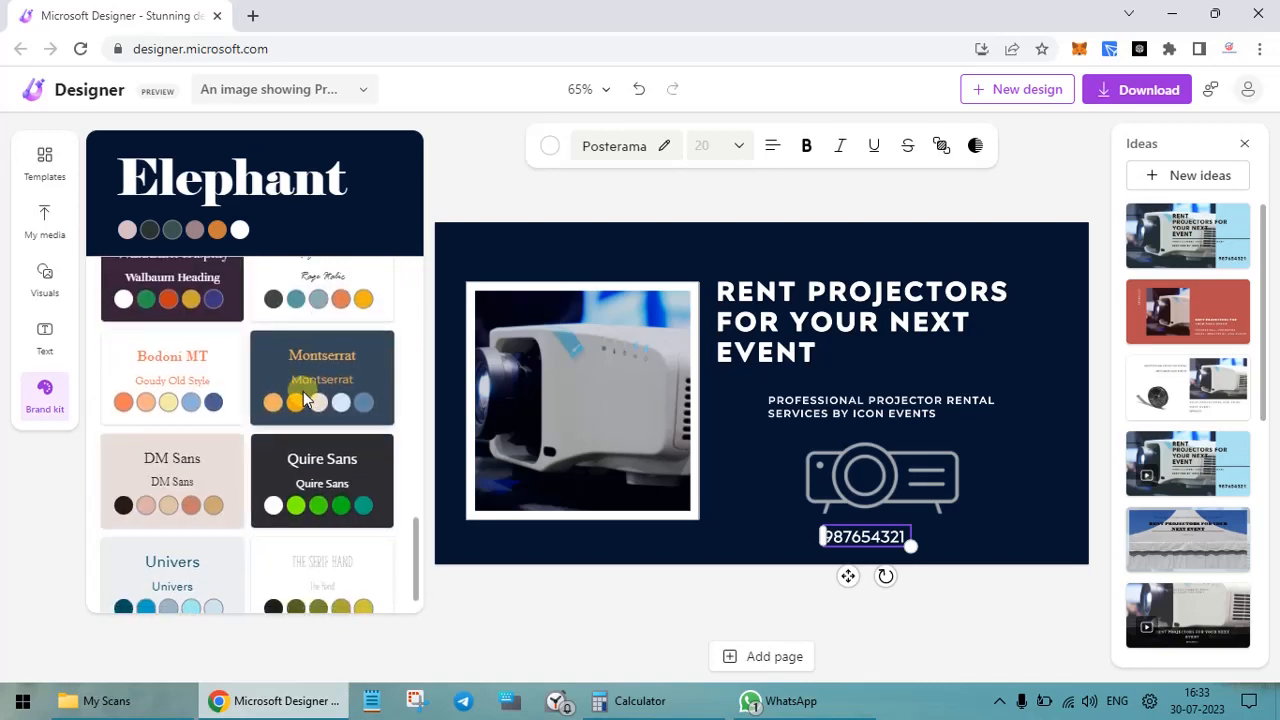
click(457, 185)
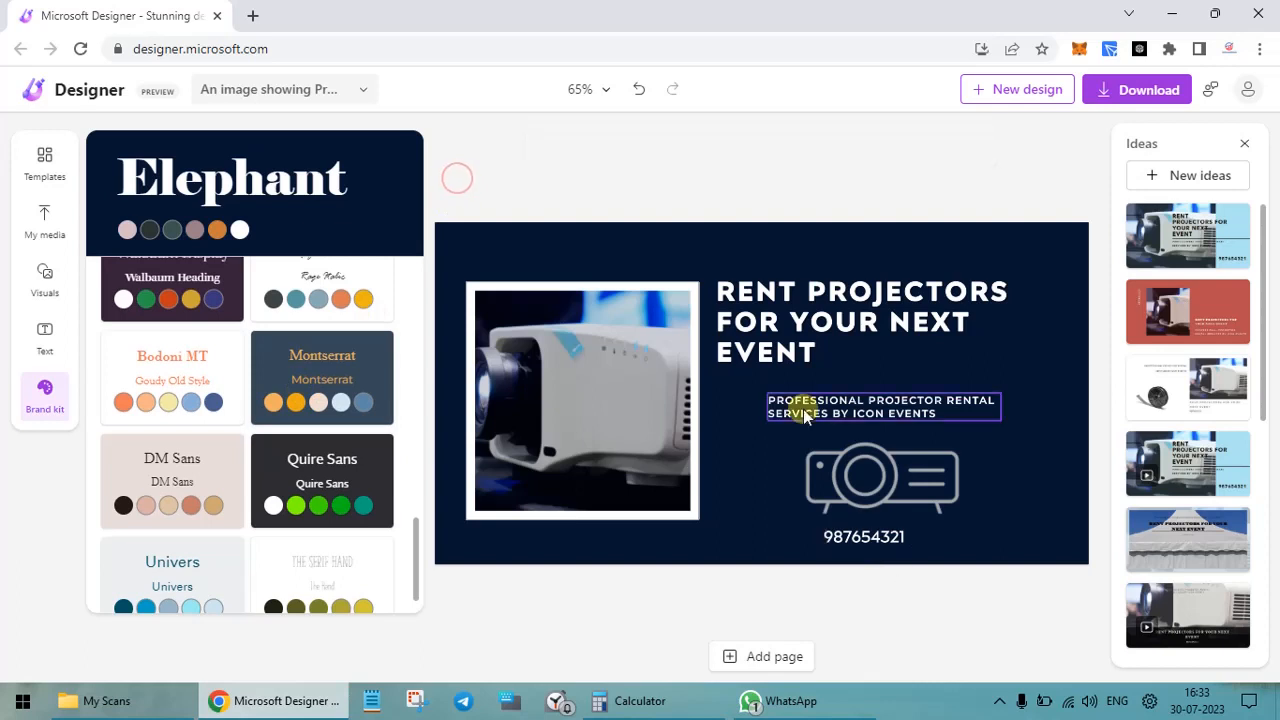
Try the Erase effect on the framed projector photo, brushing a spot on the projector body and clearing the mark.
click(599, 389)
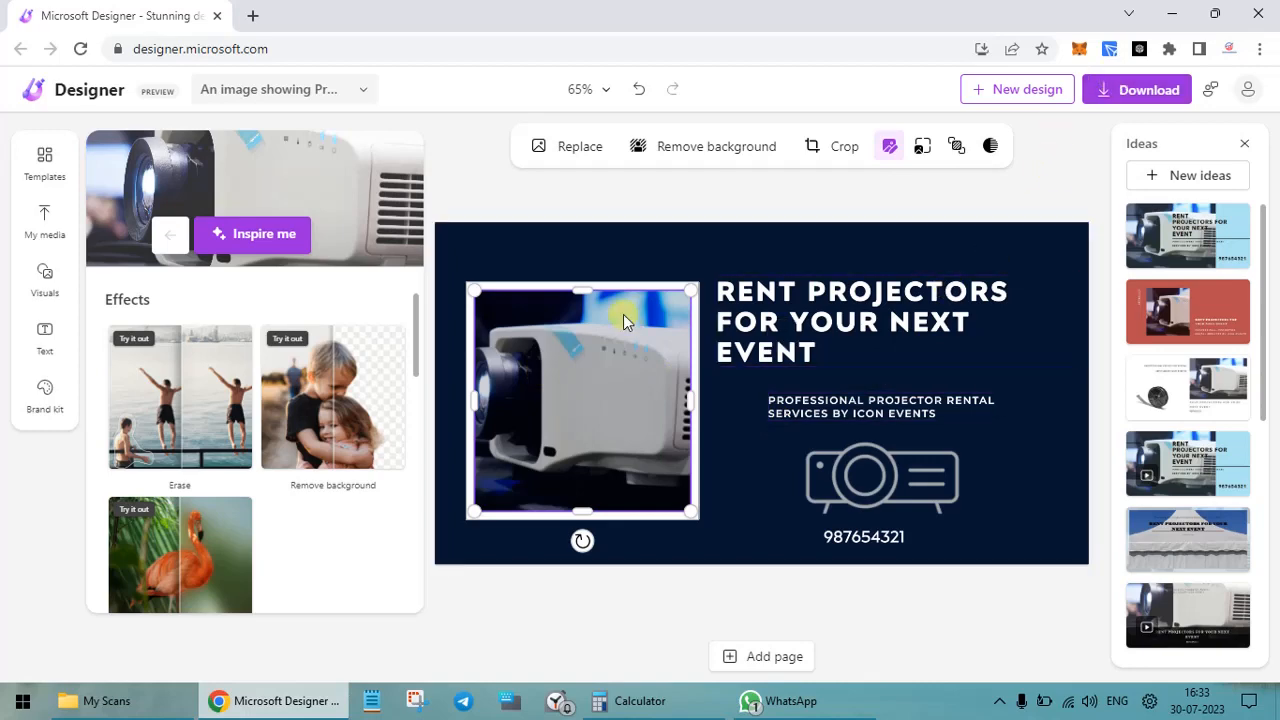
click(590, 390)
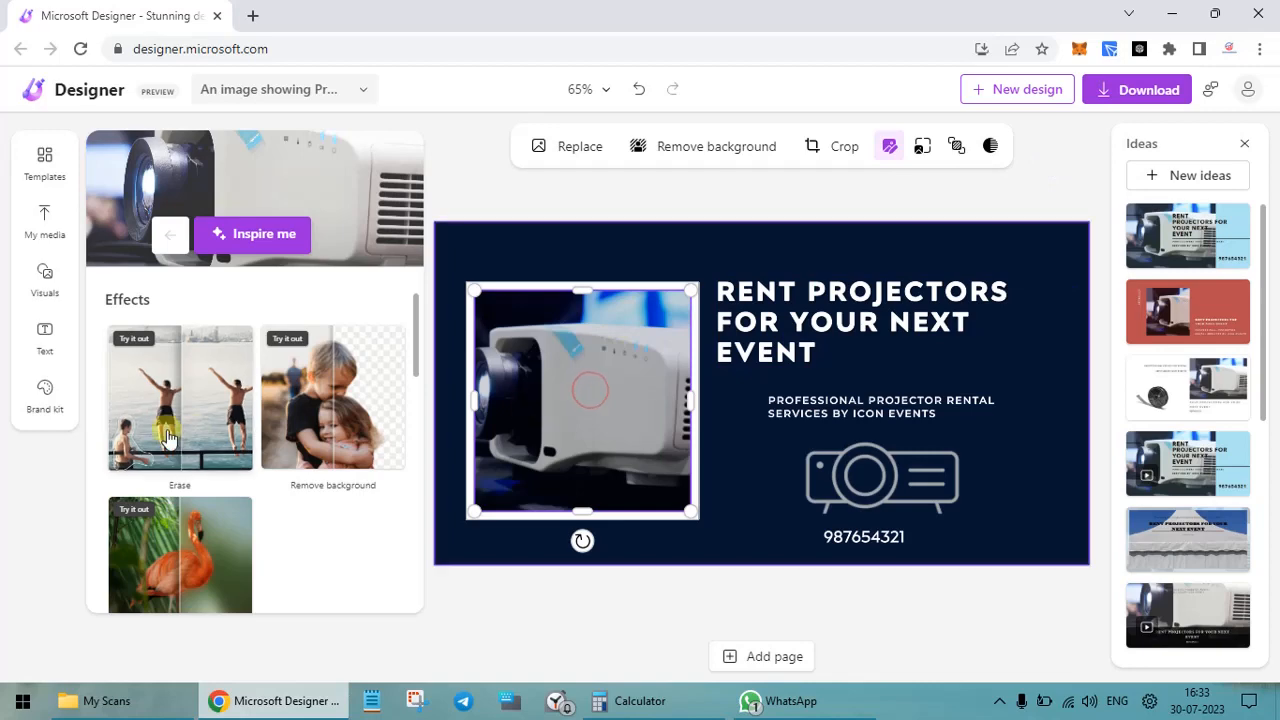
click(213, 370)
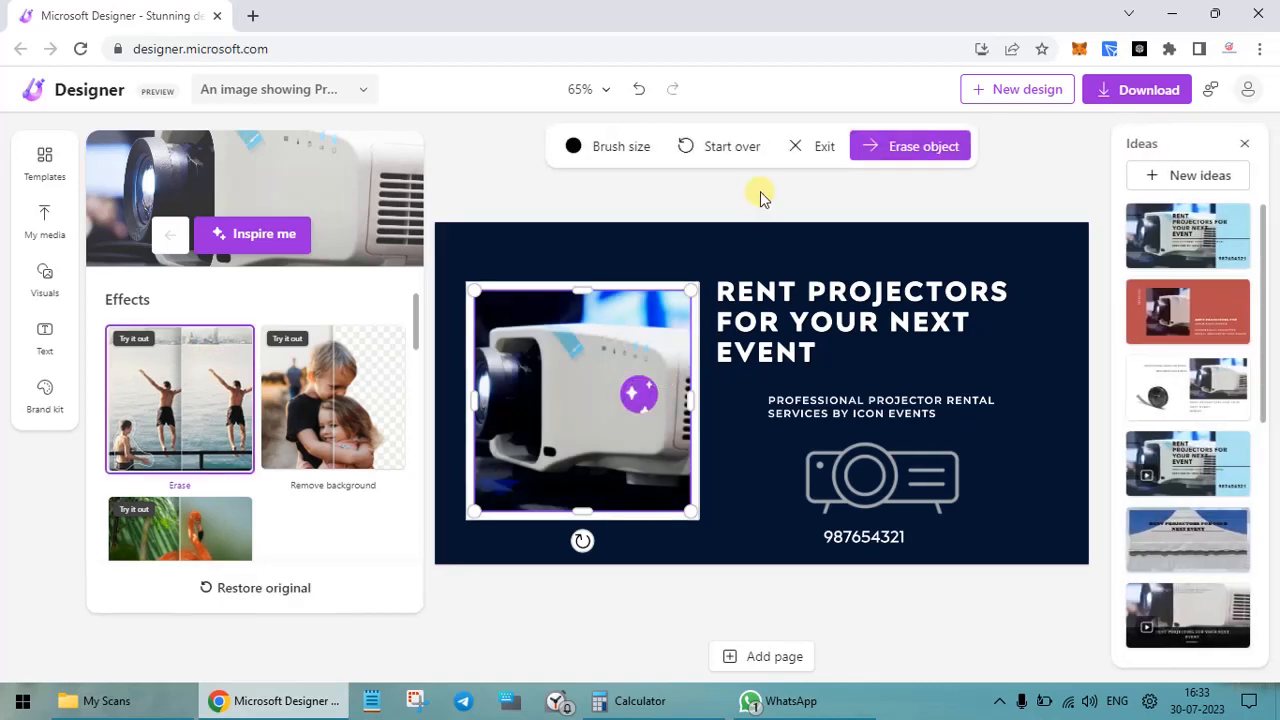
click(637, 92)
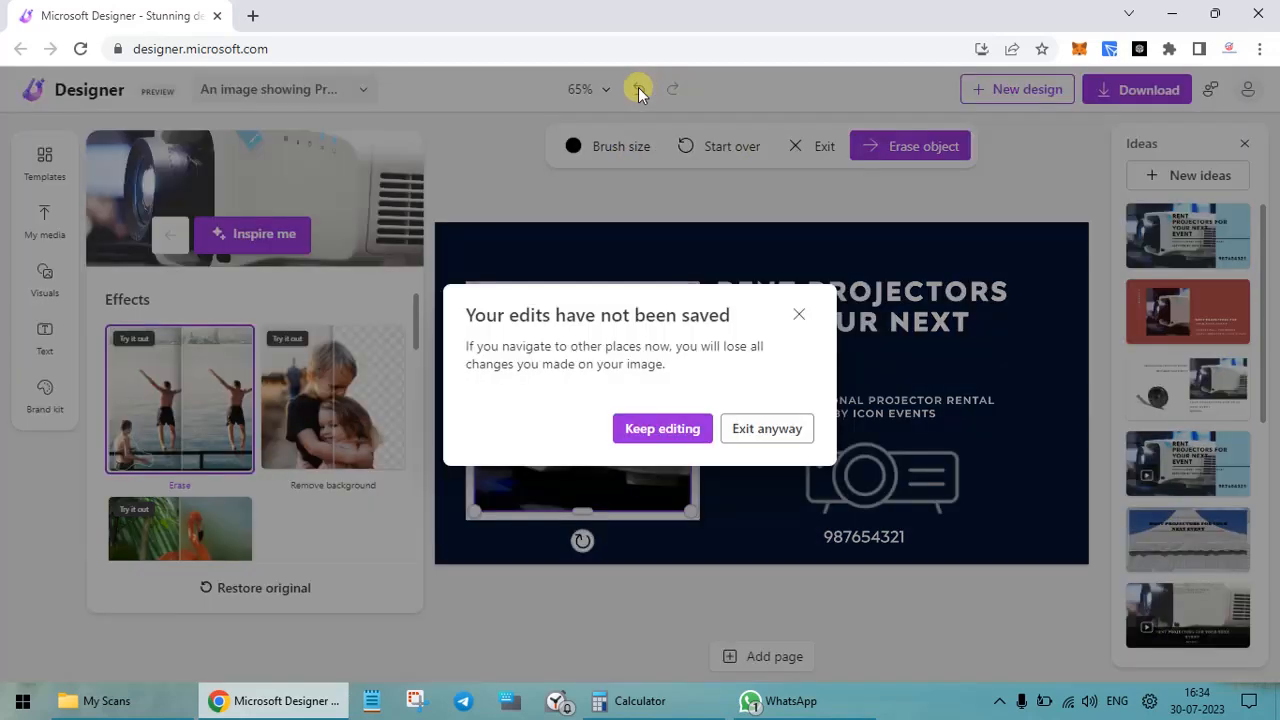
click(690, 428)
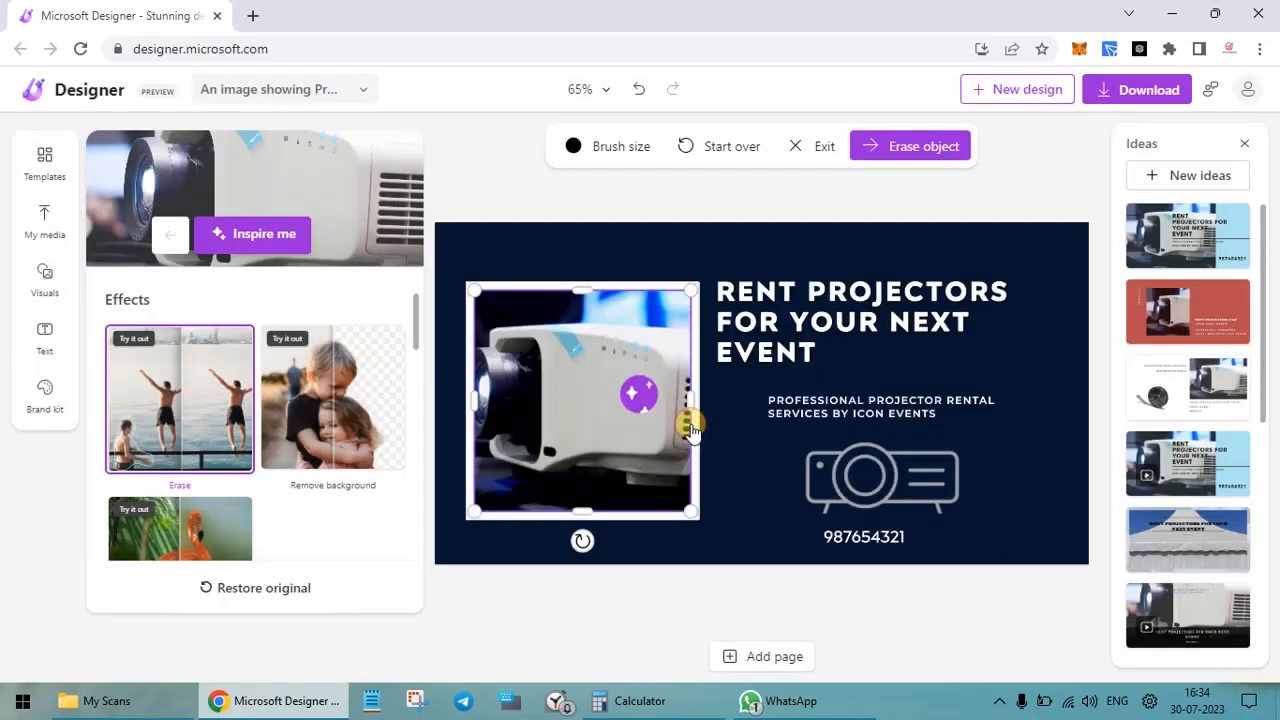
click(688, 146)
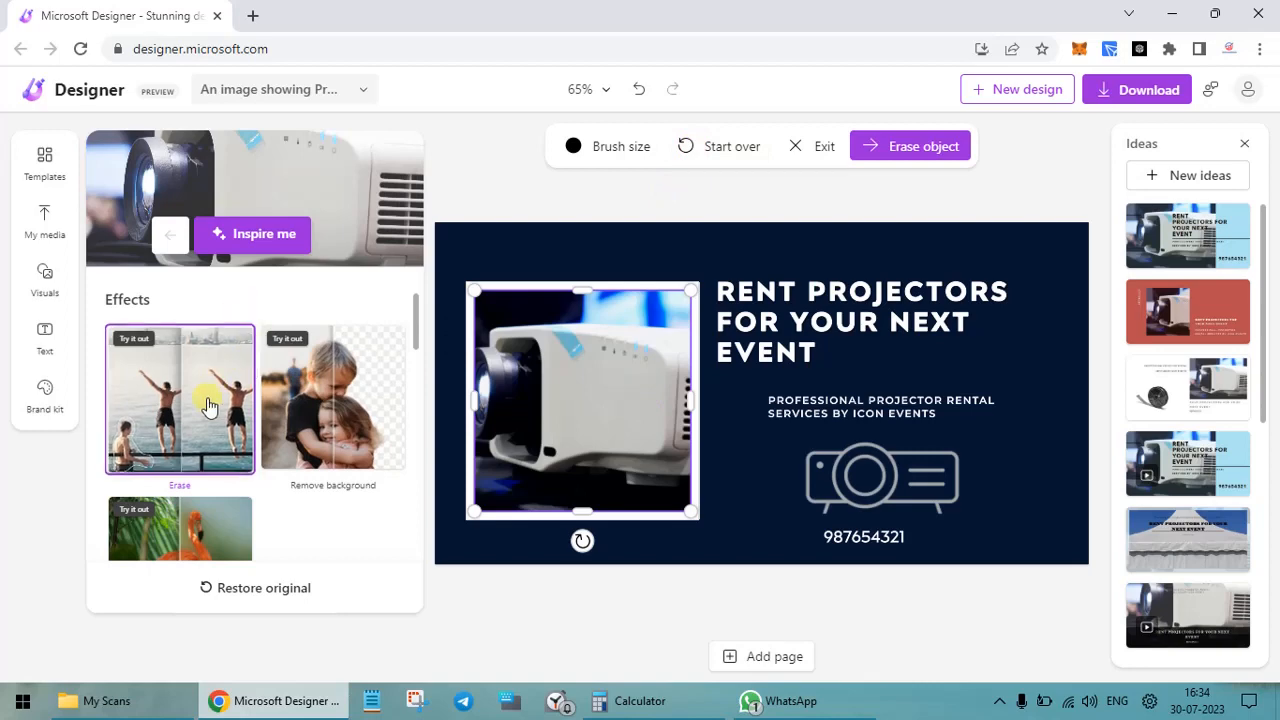
Brush another spot near the blue mark on the projector, clear it, and leave the Erase effect without saving.
click(370, 408)
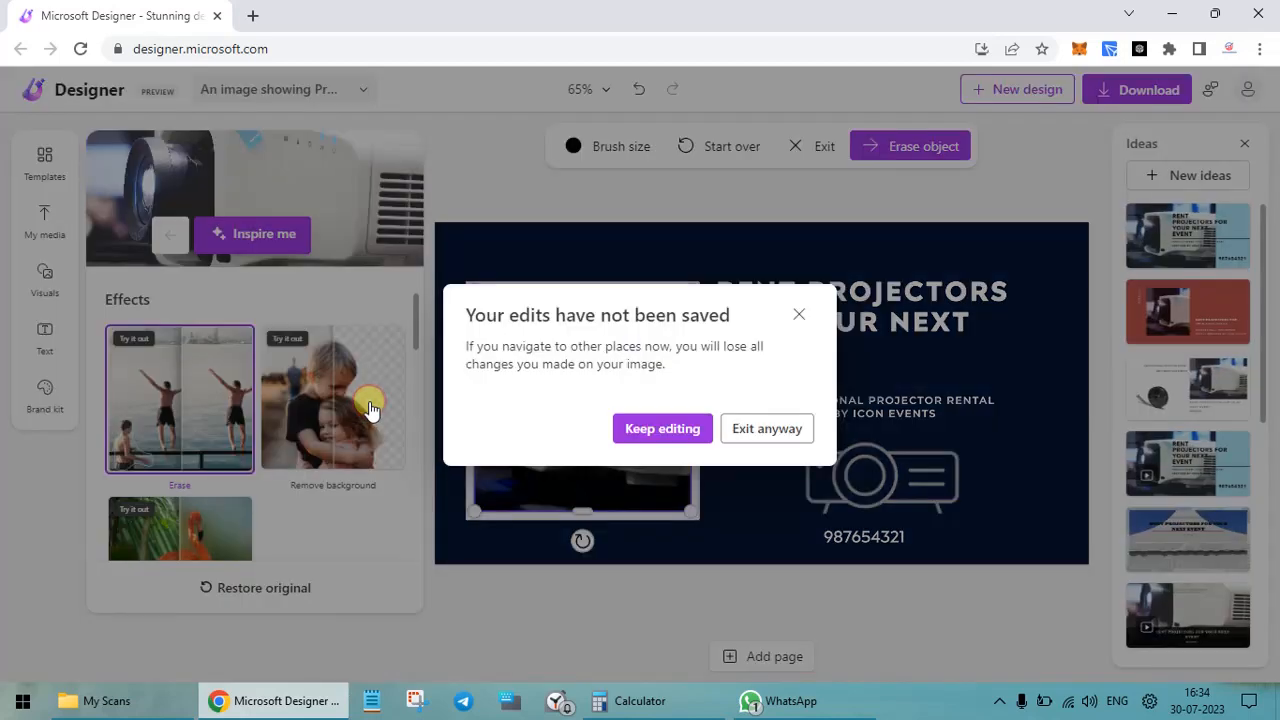
click(678, 436)
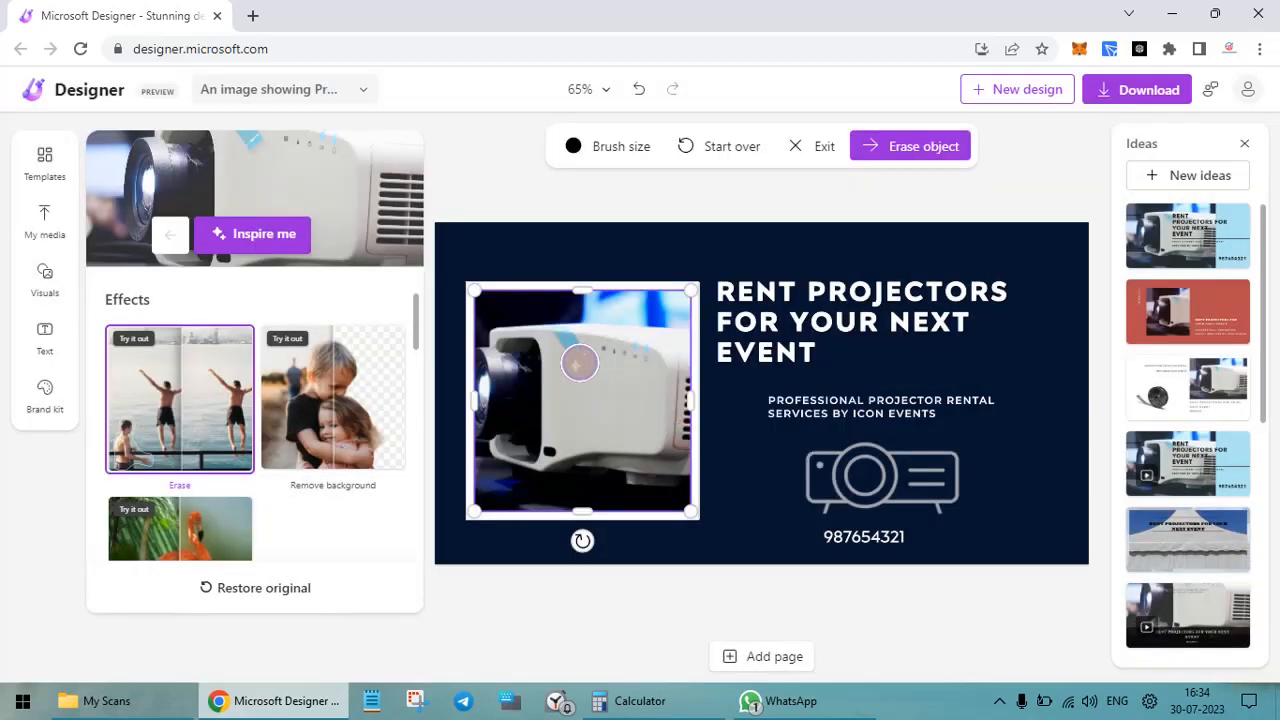
click(580, 363)
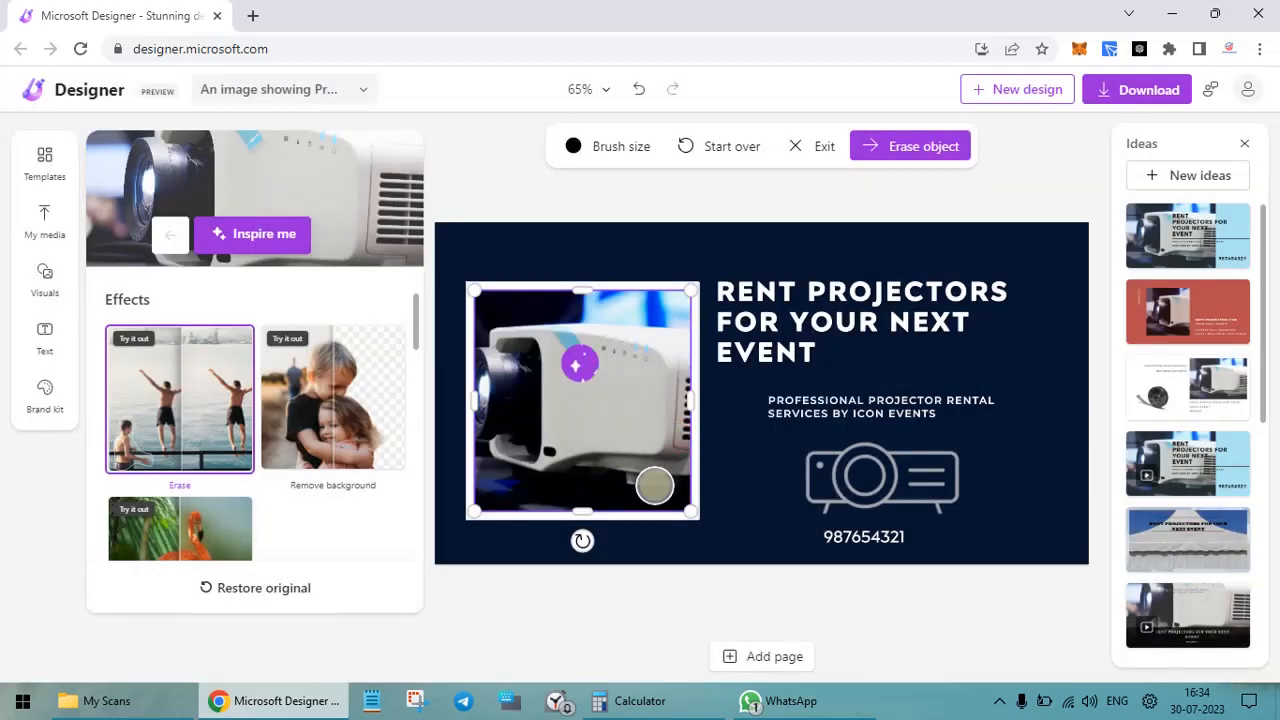
click(699, 145)
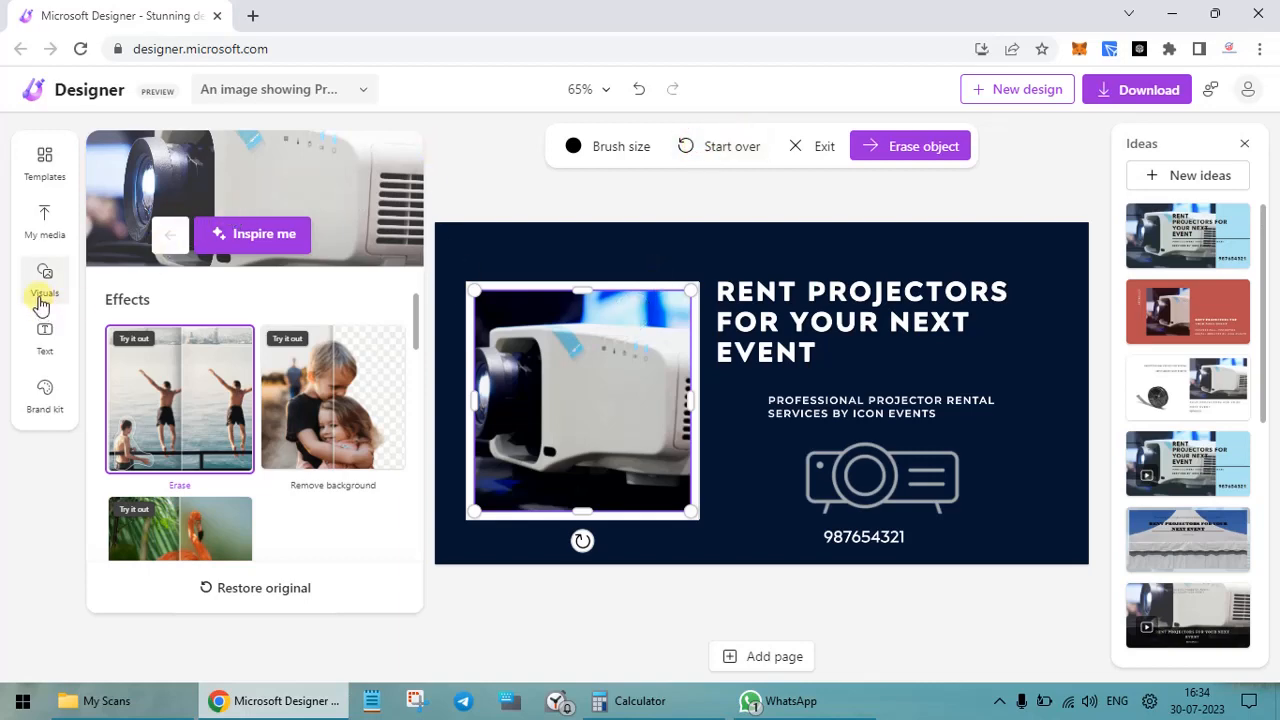
click(751, 434)
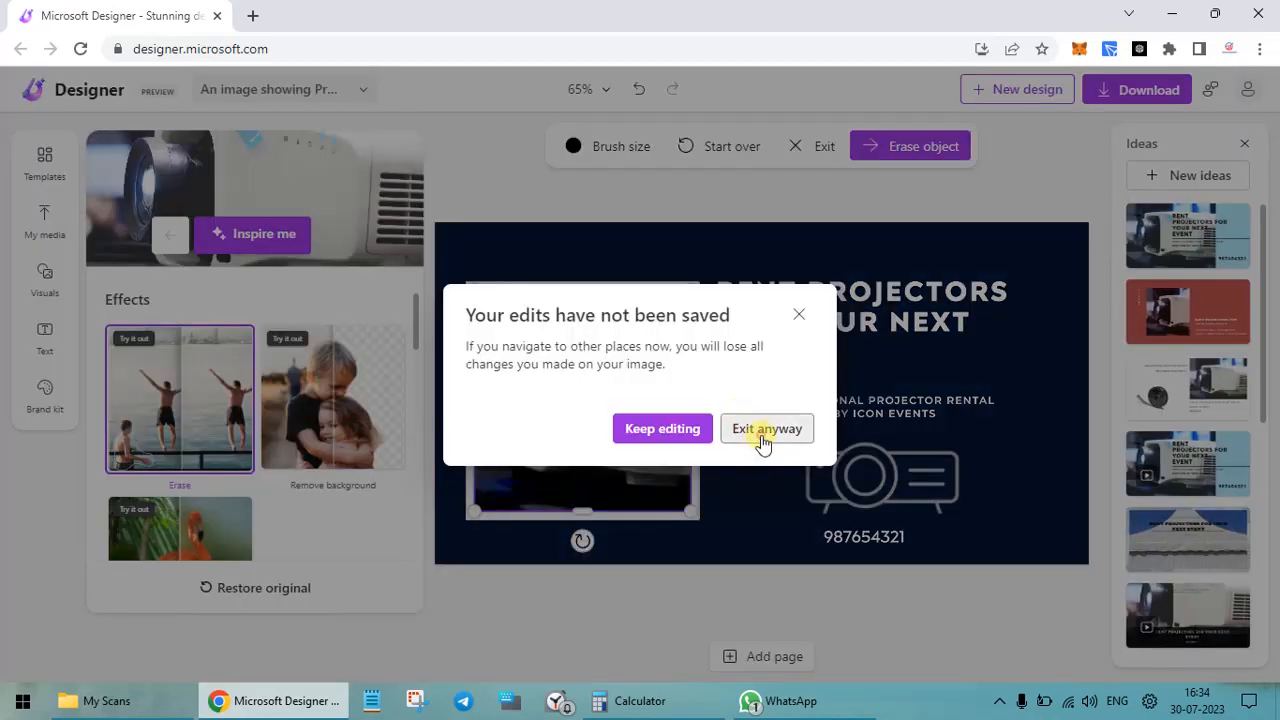
click(763, 438)
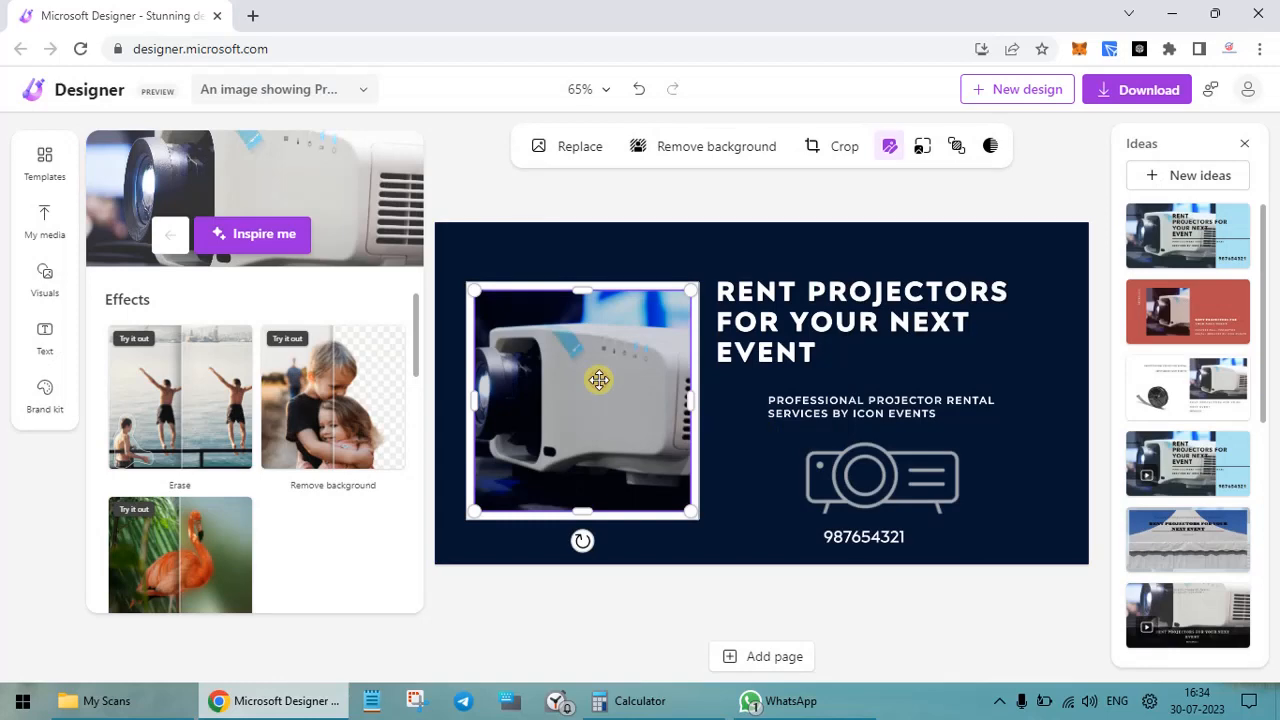
Try removing the background of the framed projector photo and undo the removal.
click(275, 376)
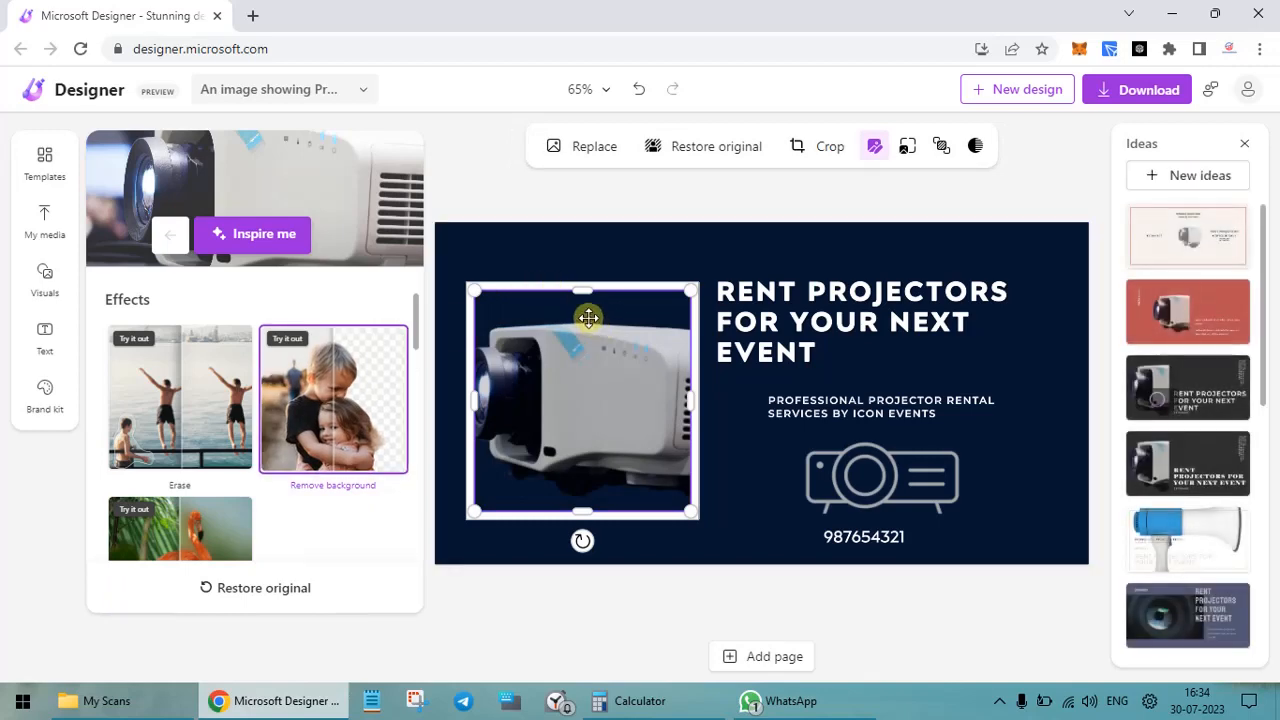
click(752, 500)
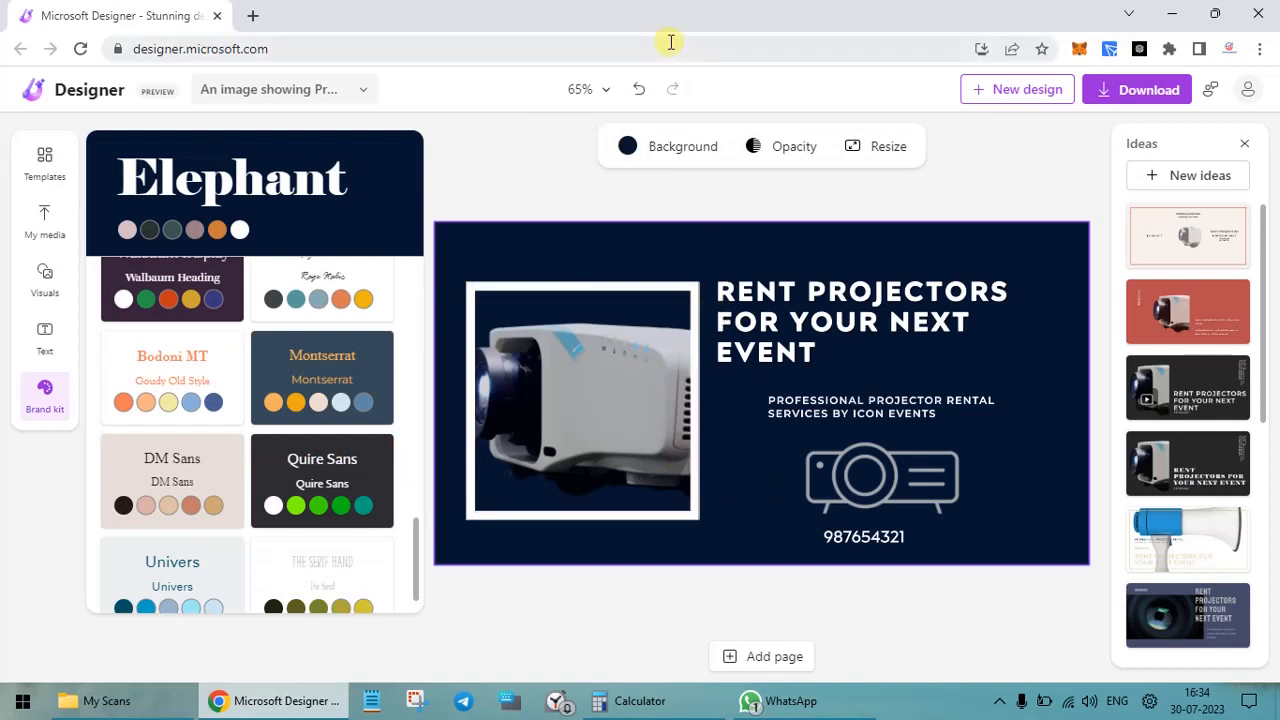
click(640, 89)
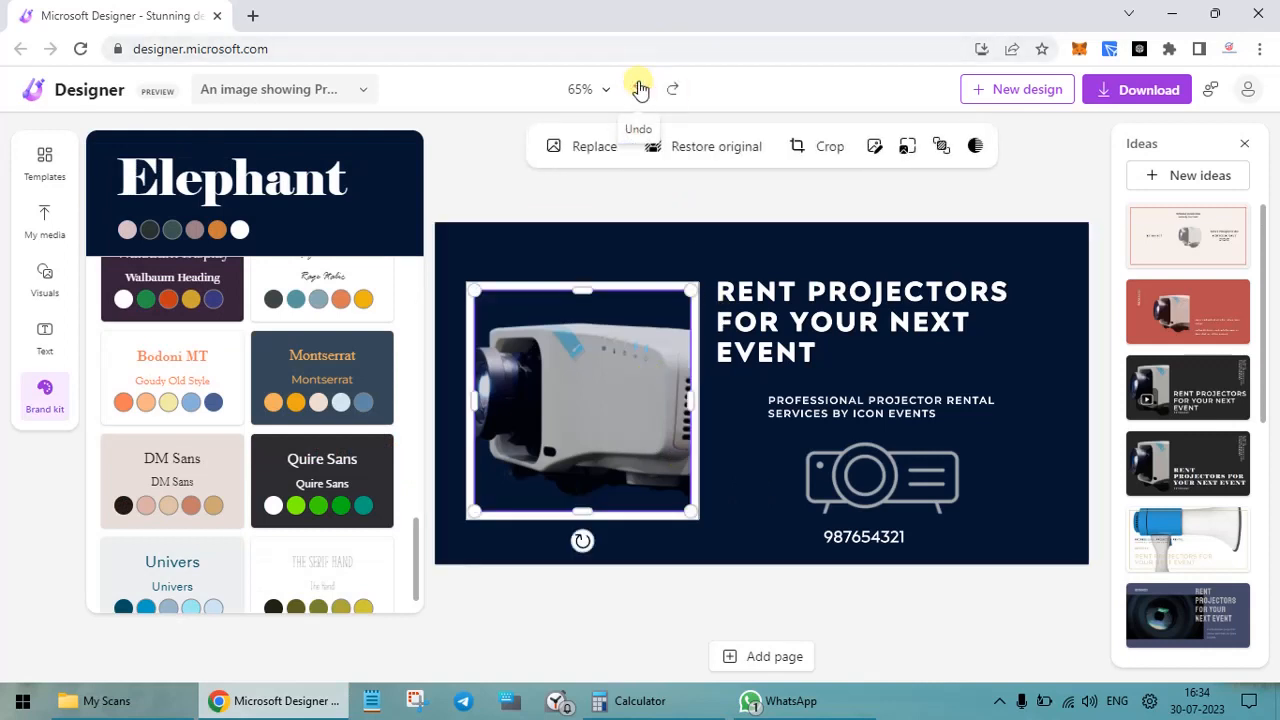
click(640, 89)
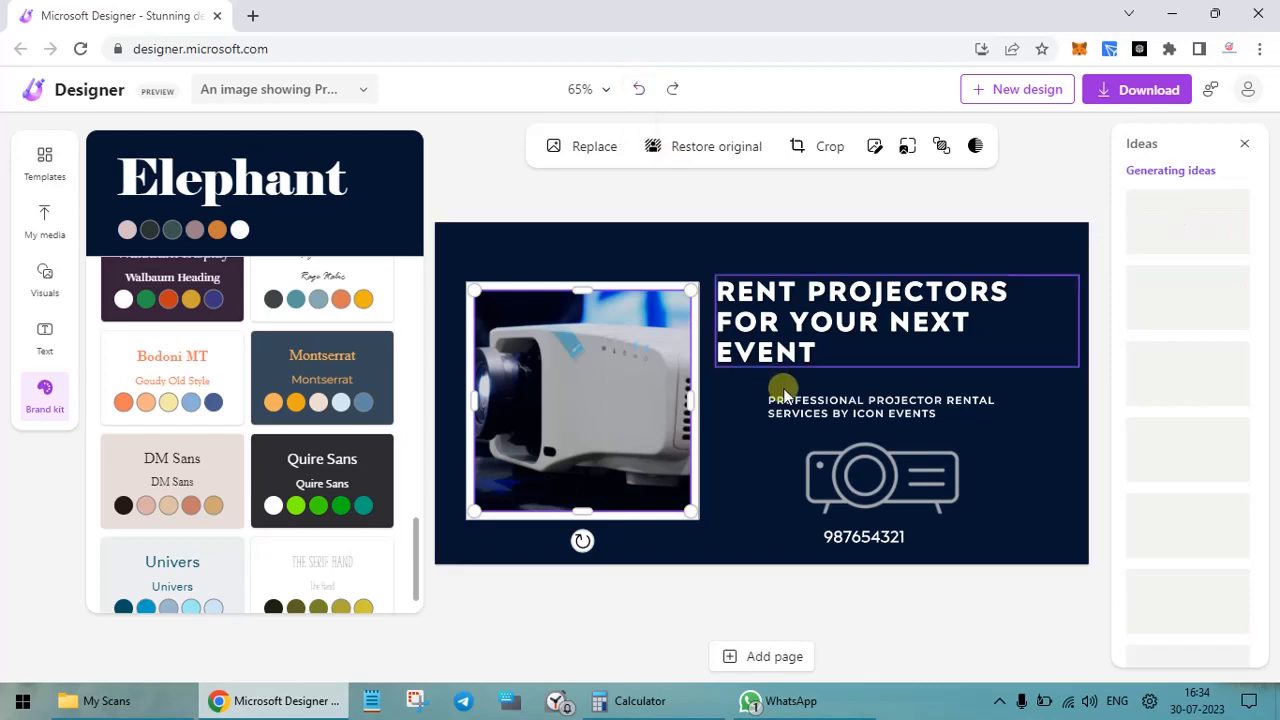
click(748, 456)
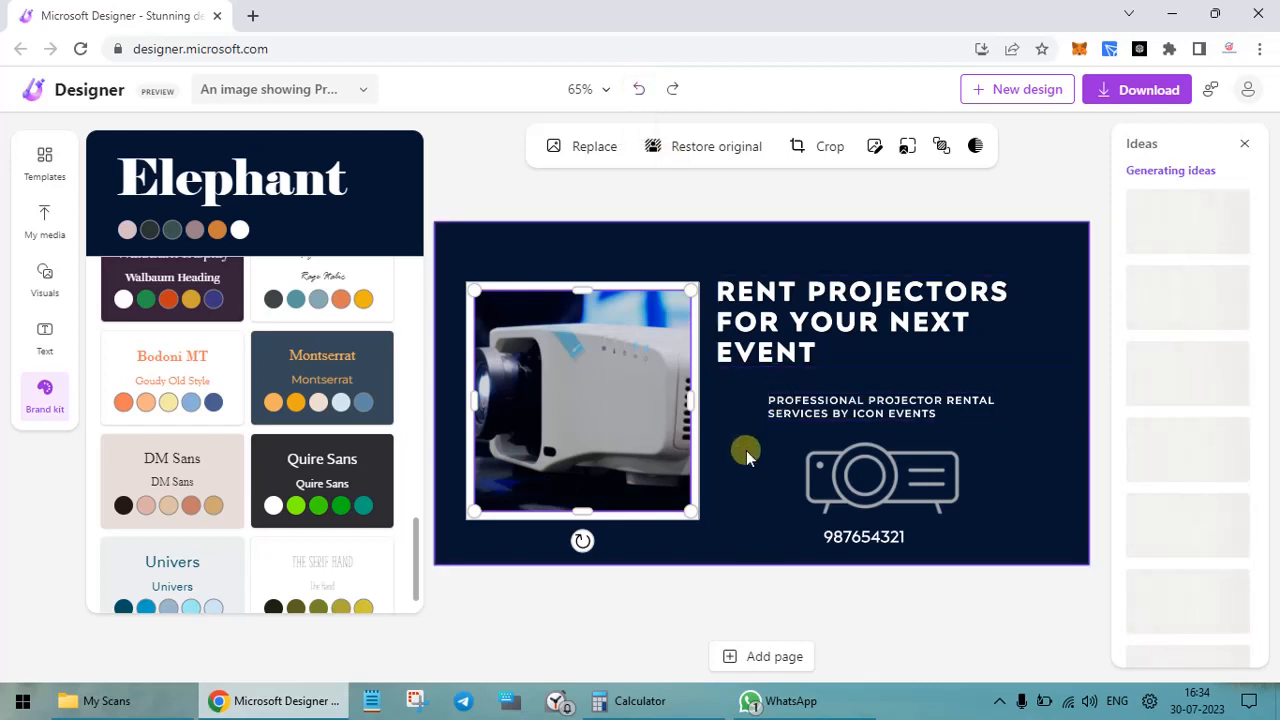
Look through the projector photo's effects, filters, and brightness, contrast and saturation adjustments.
click(627, 396)
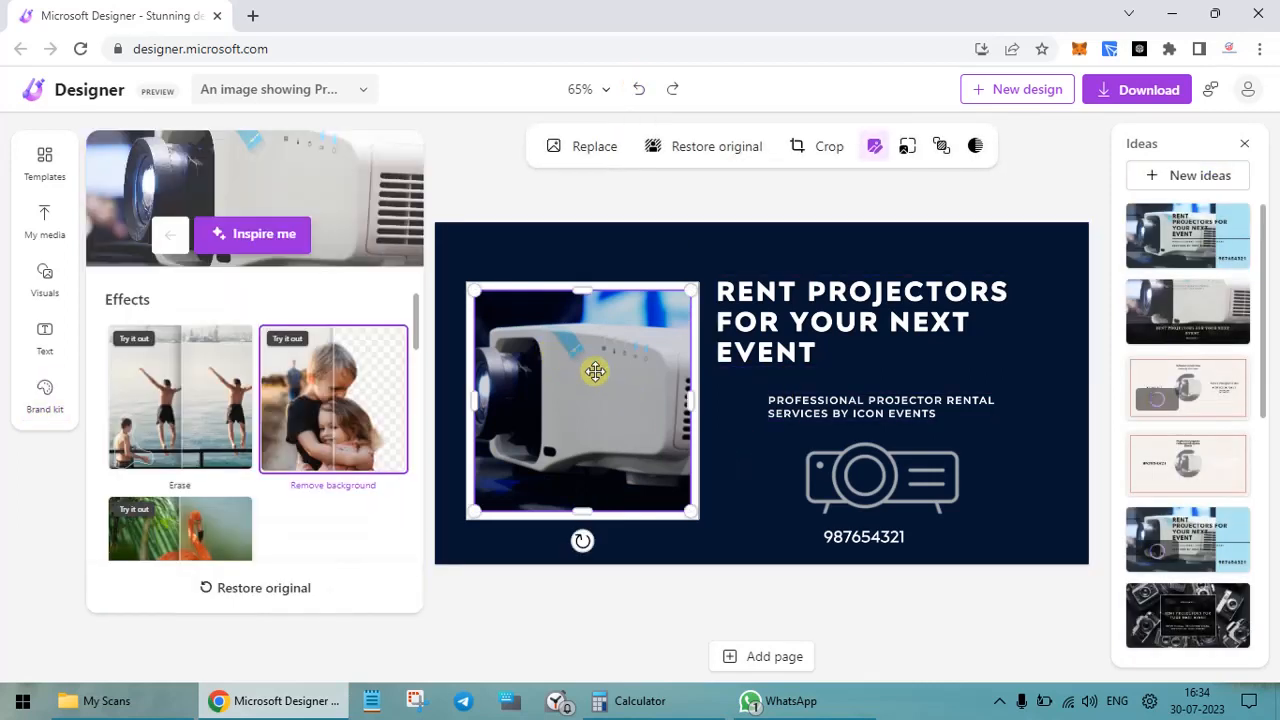
scroll(172, 486, down, 2)
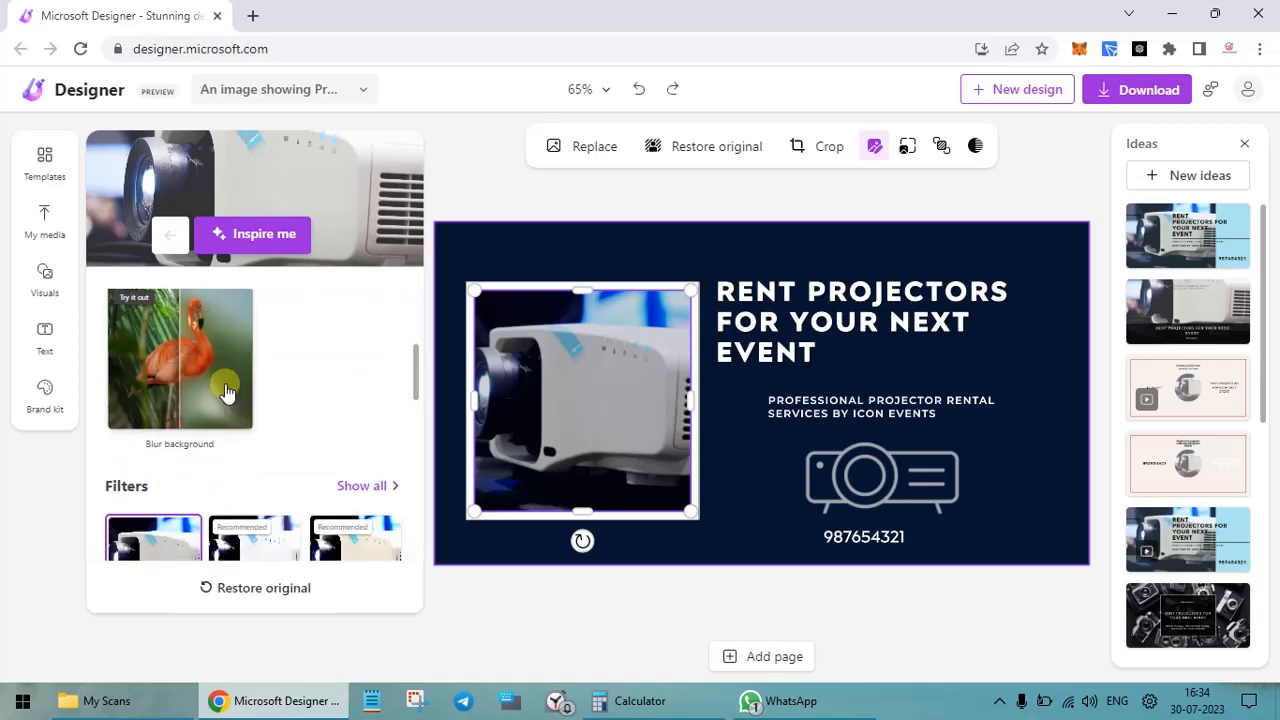
scroll(226, 392, down, 3)
scroll(226, 390, down, 3)
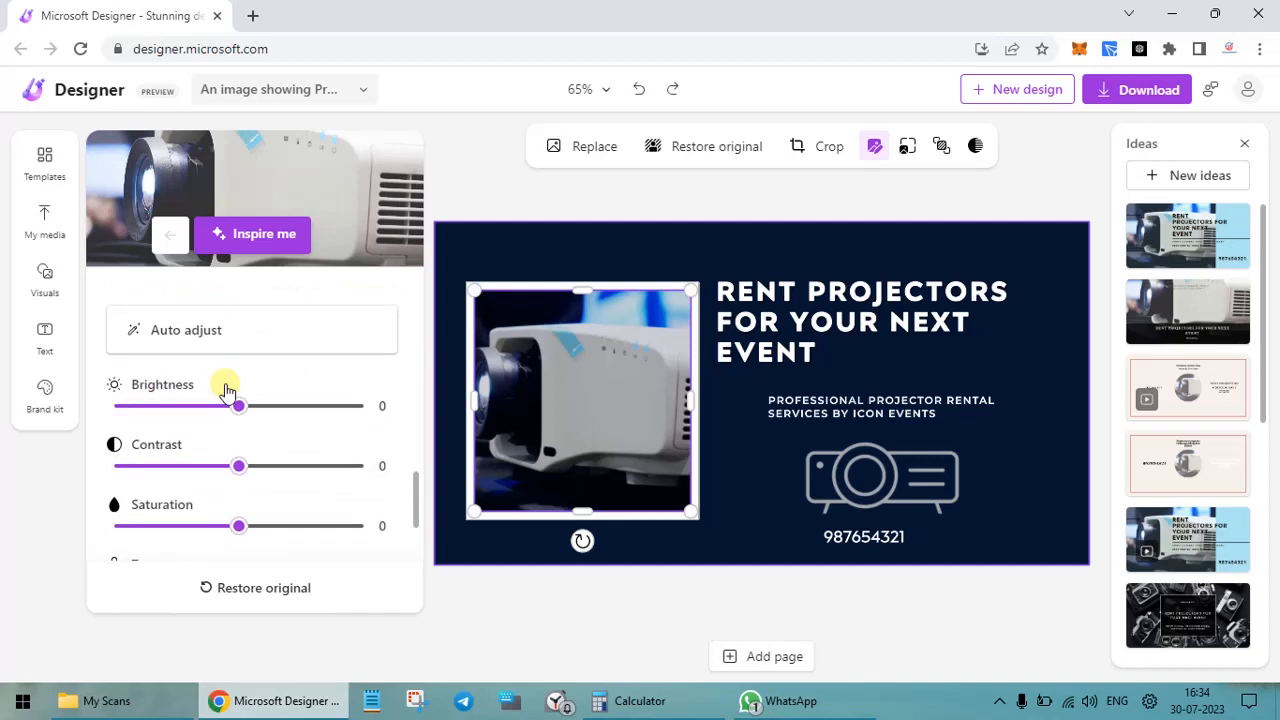
scroll(226, 390, up, 8)
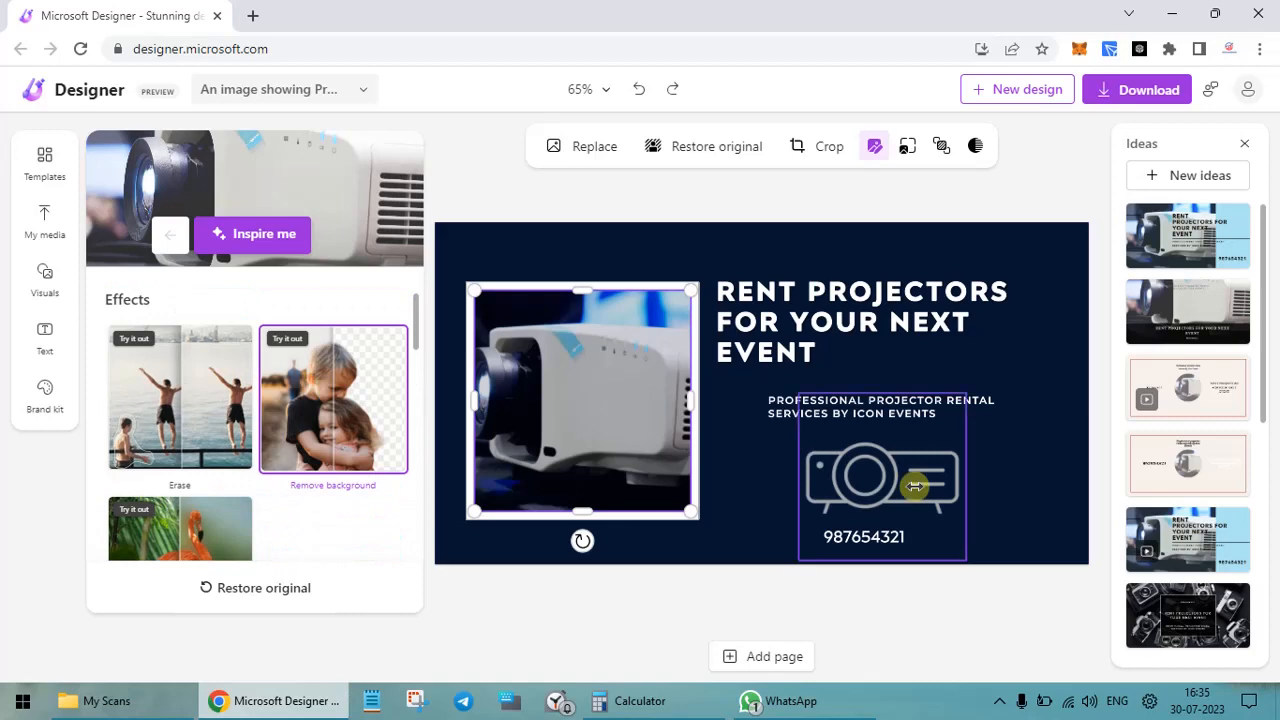
Apply the suggested design idea that sets the projector photo above a dark band holding the heading and phone number.
click(1203, 310)
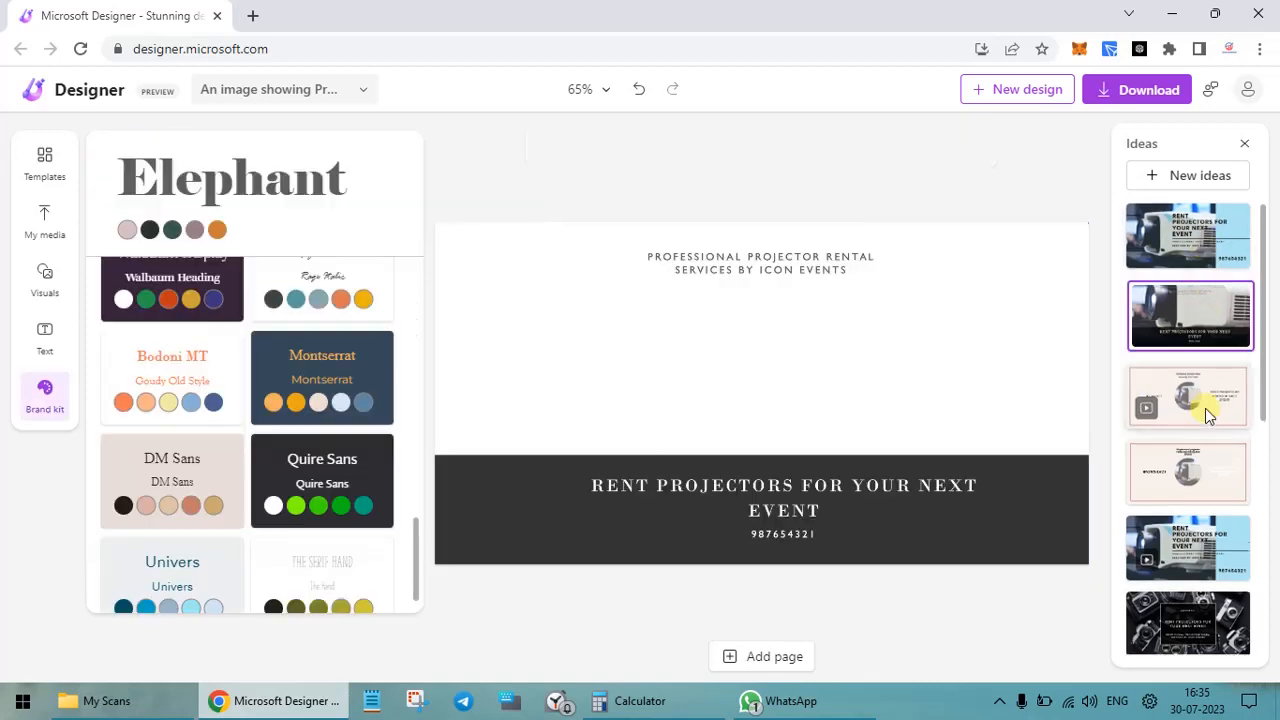
Try the animated and static ideas with a round projector photo in a red border, and the animated light blue panel idea.
click(1205, 408)
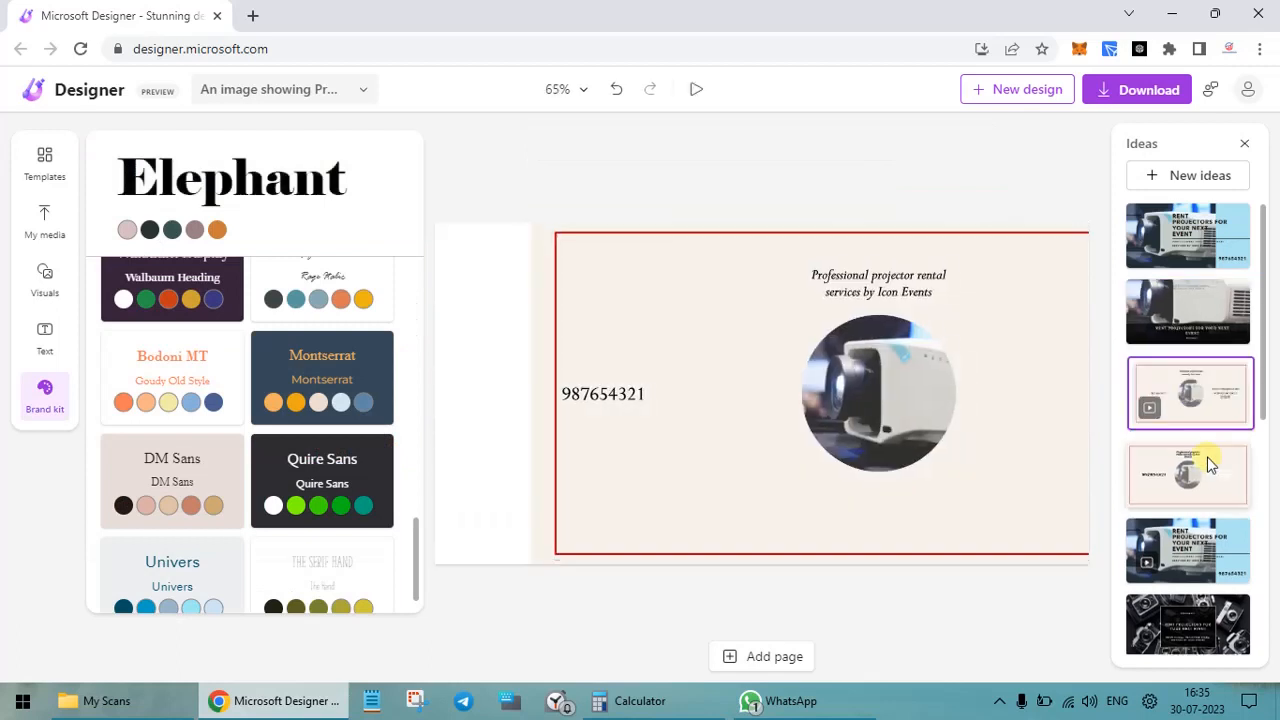
click(1160, 478)
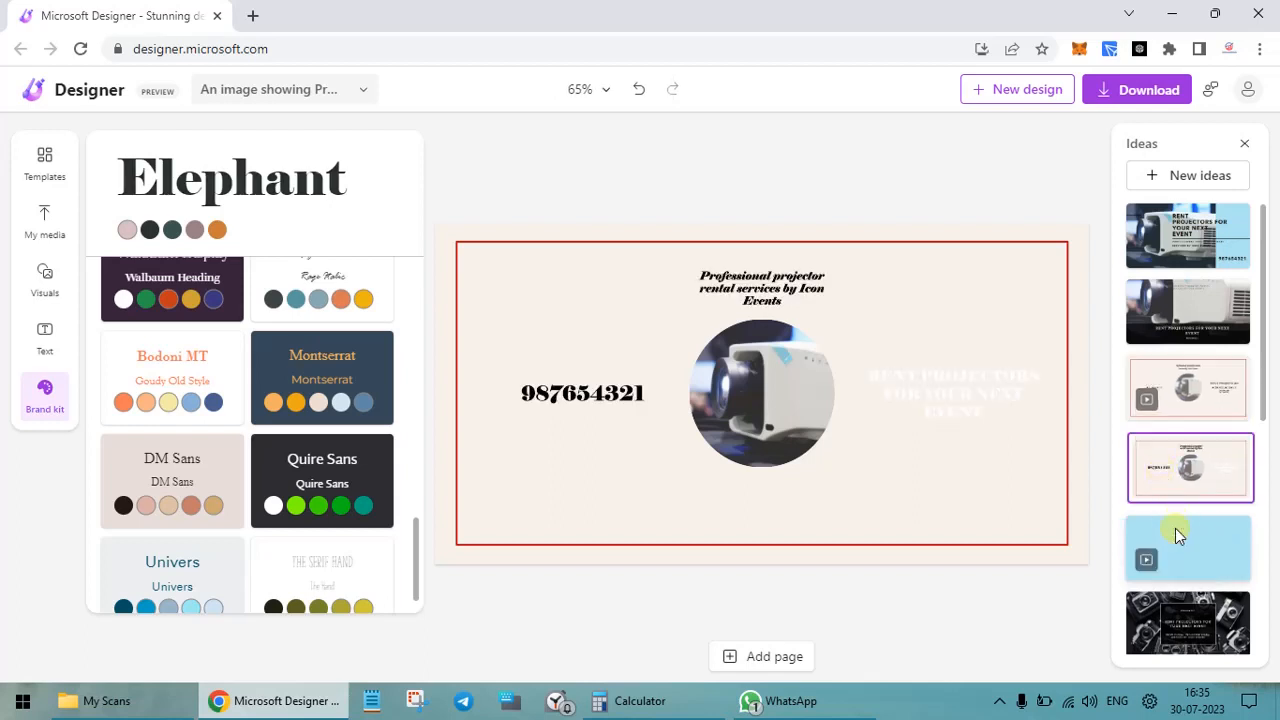
click(1175, 528)
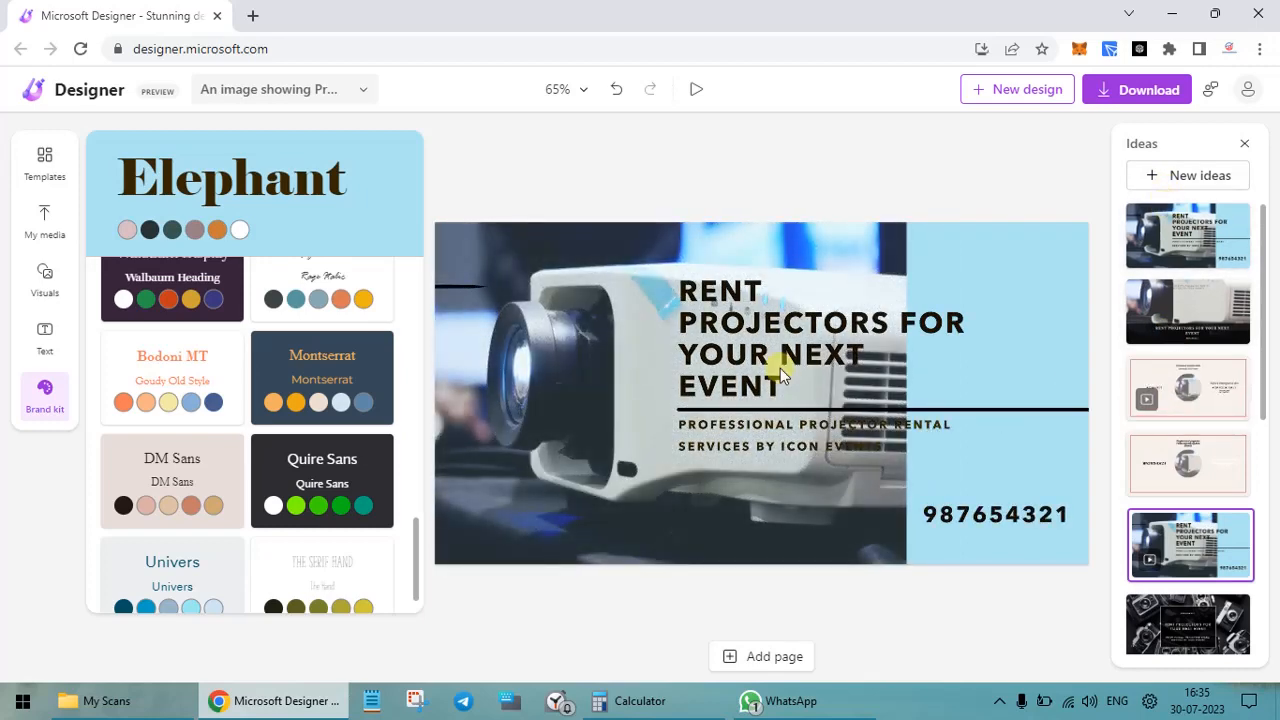
Inspect the animated design's heading font options, the projector photo's effects and the MP4 download options.
click(728, 390)
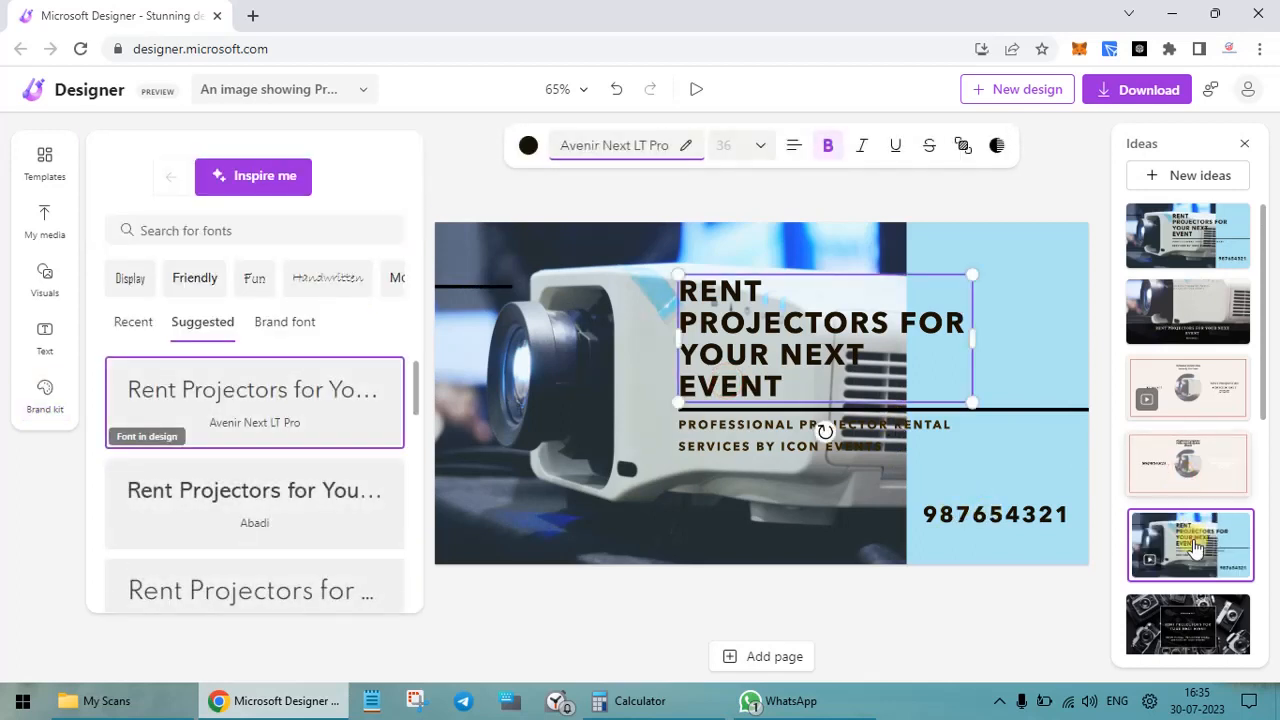
click(810, 505)
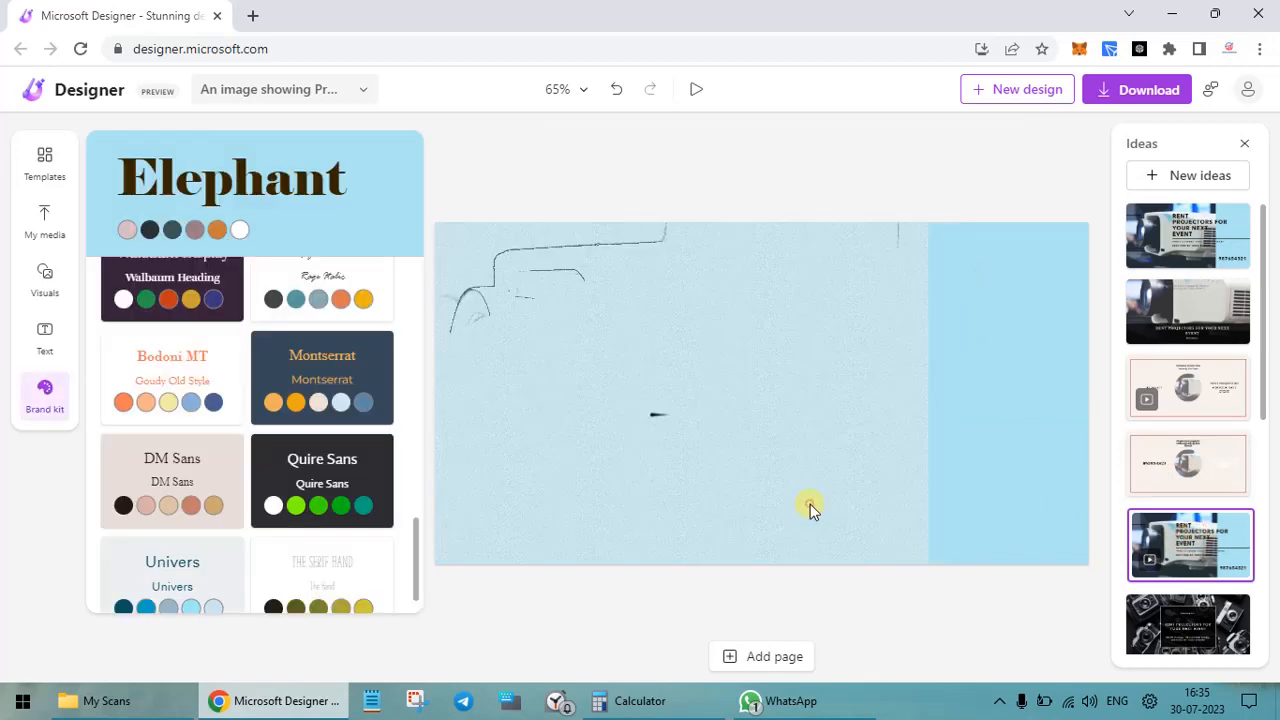
click(810, 504)
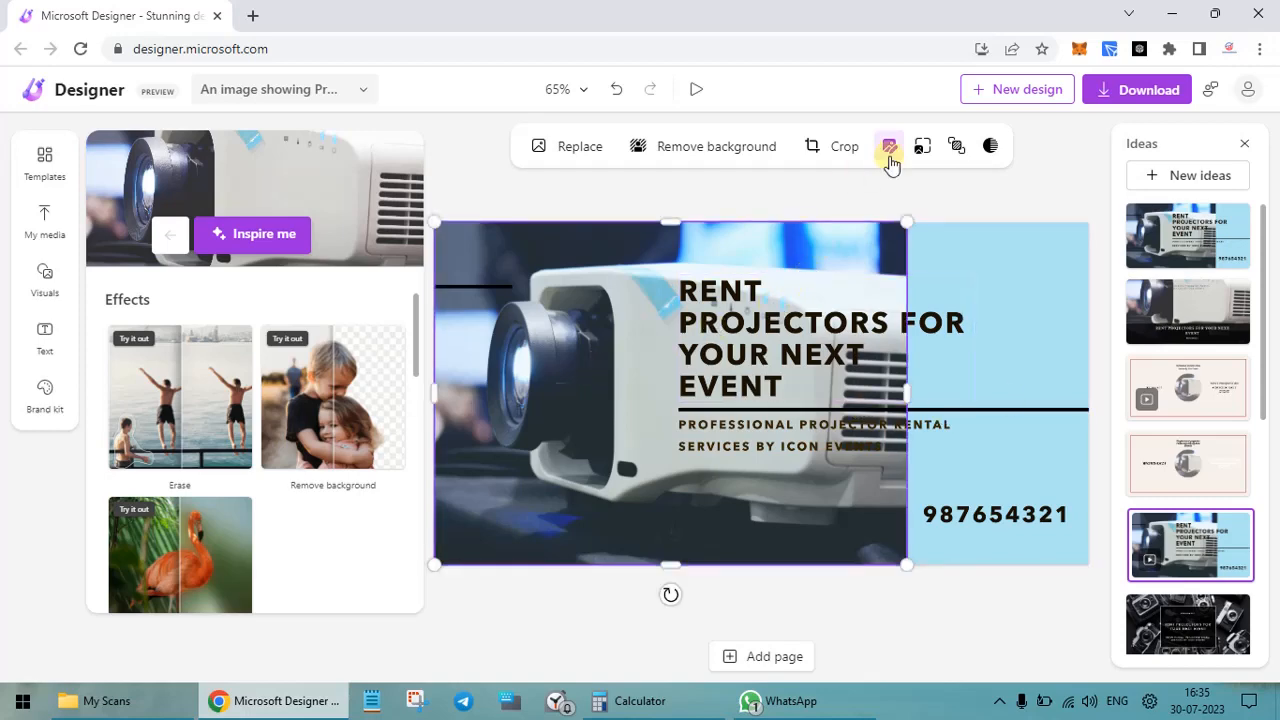
click(1130, 95)
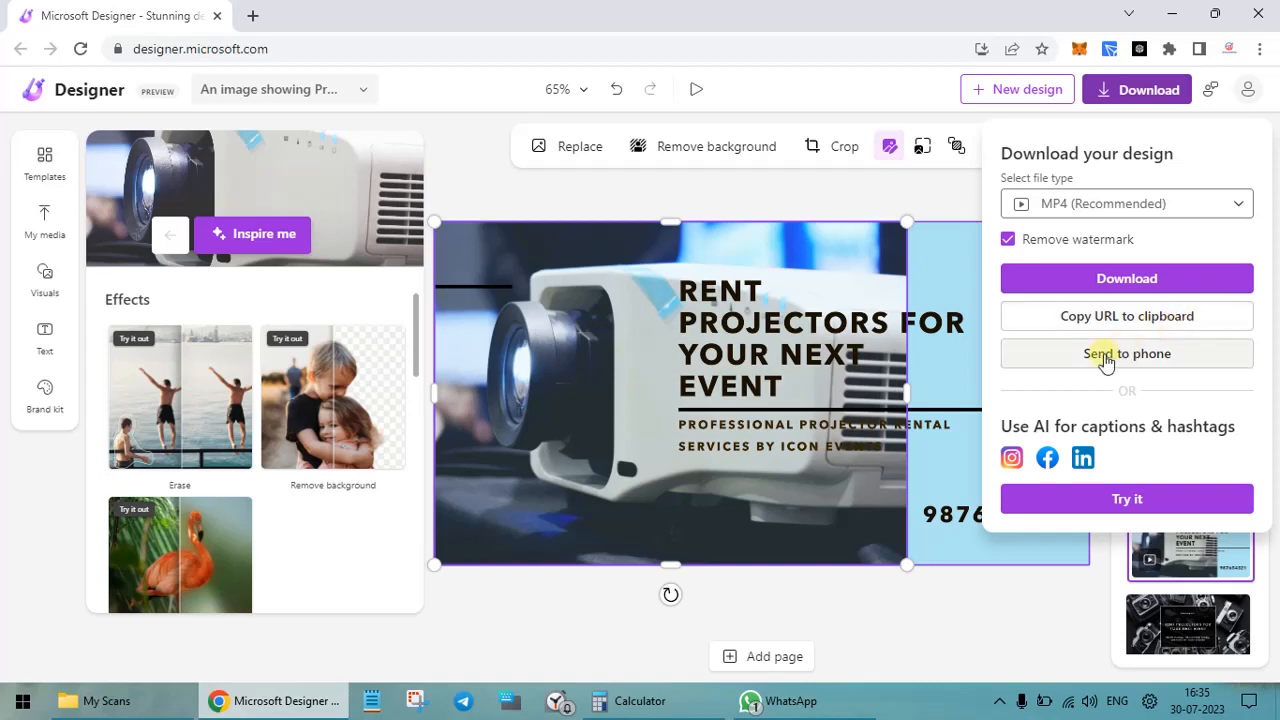
click(803, 188)
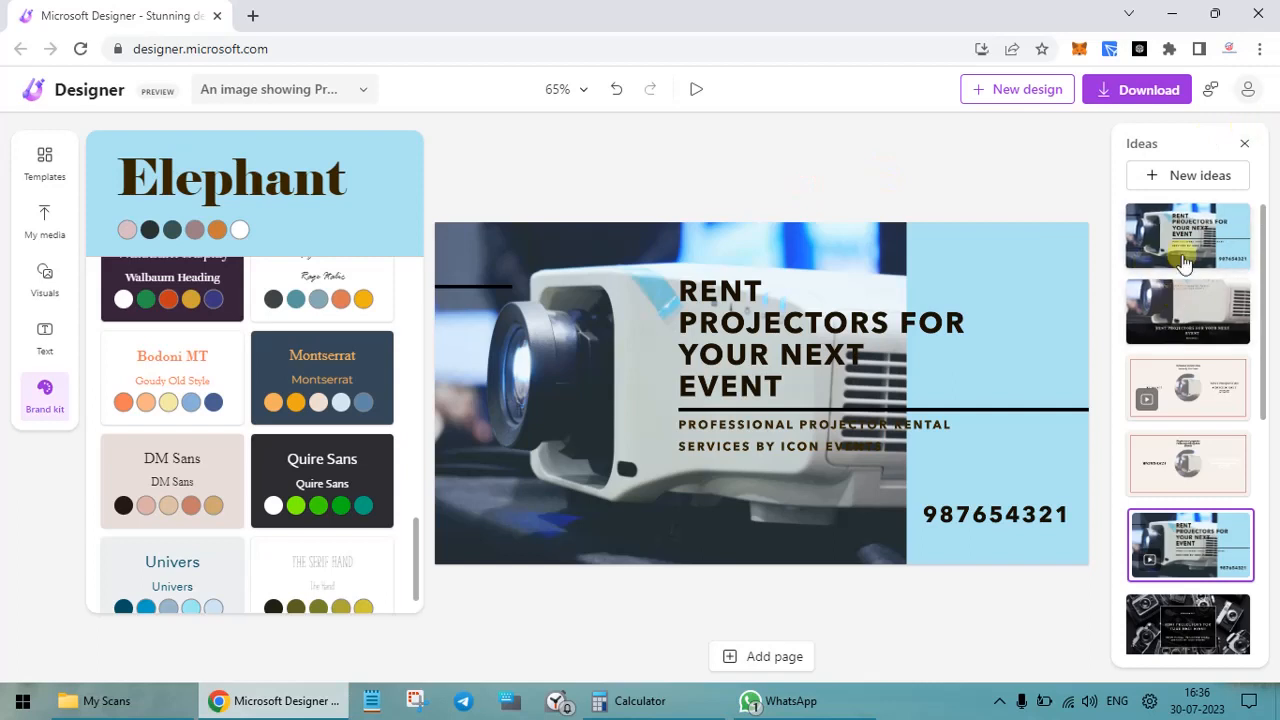
Browse the suggested ideas and apply the static one with the projector photo beside a light blue panel.
scroll(1210, 471, down, 3)
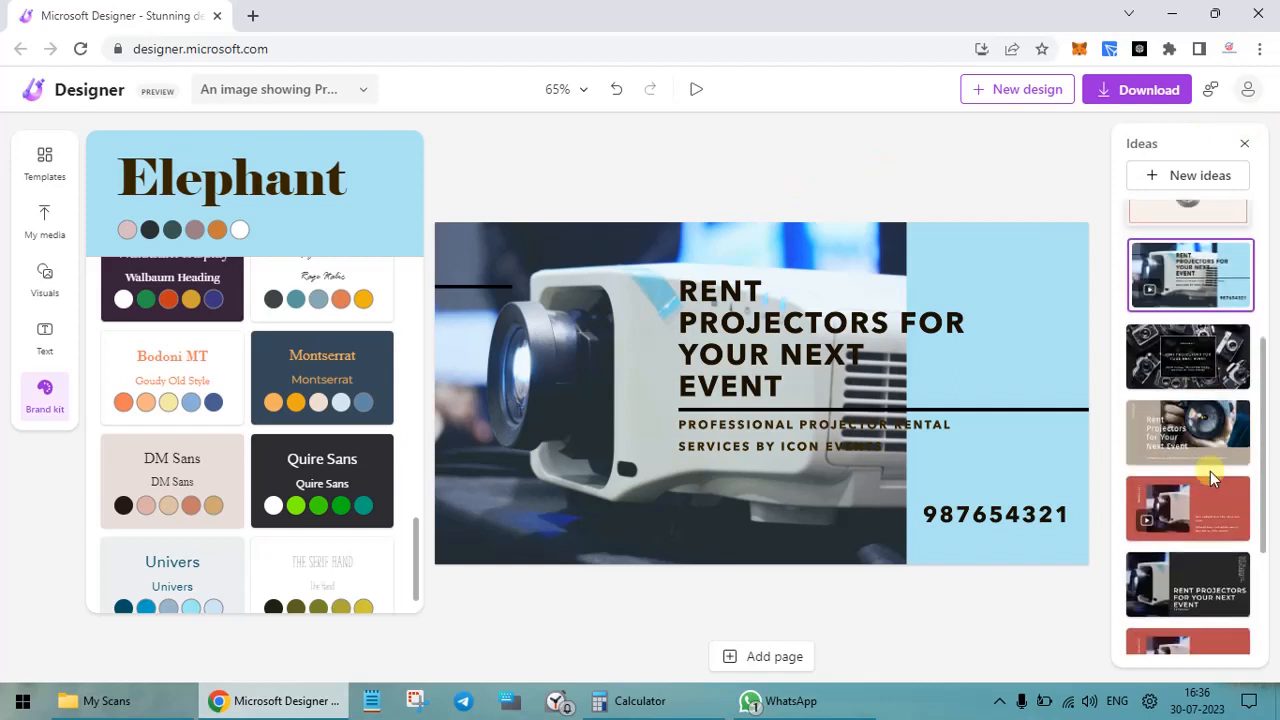
scroll(1210, 471, up, 3)
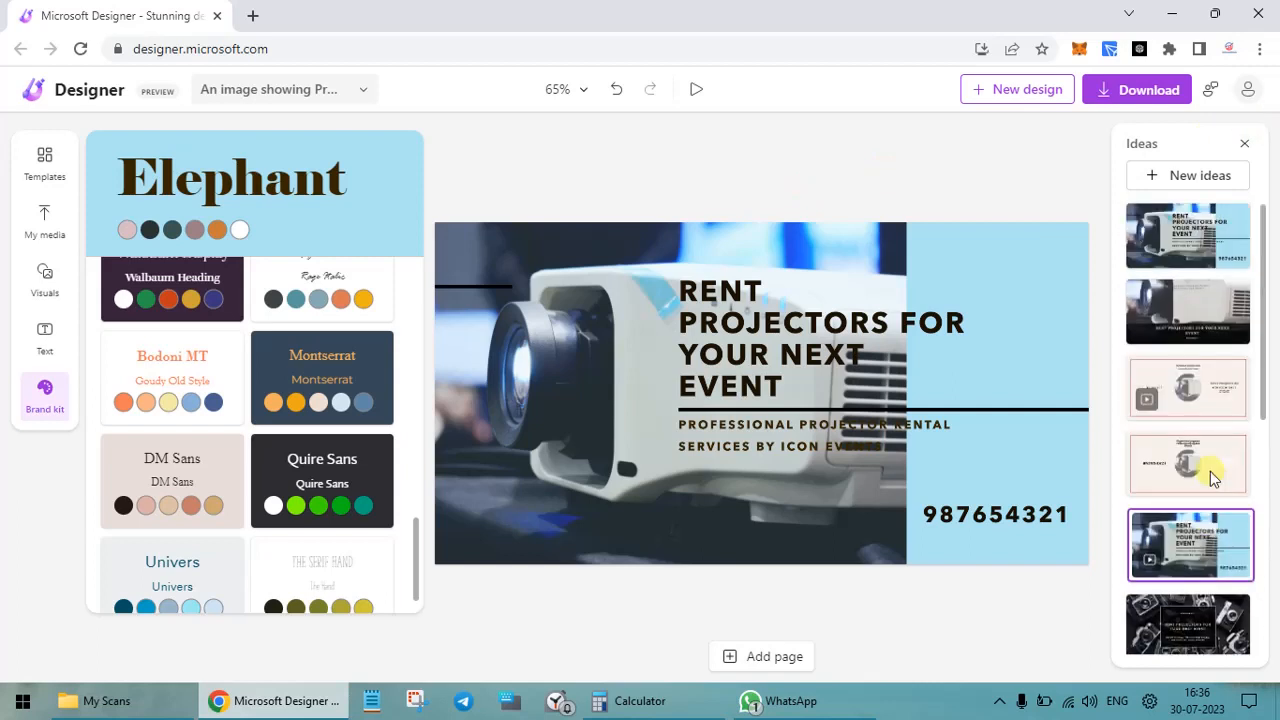
click(1198, 246)
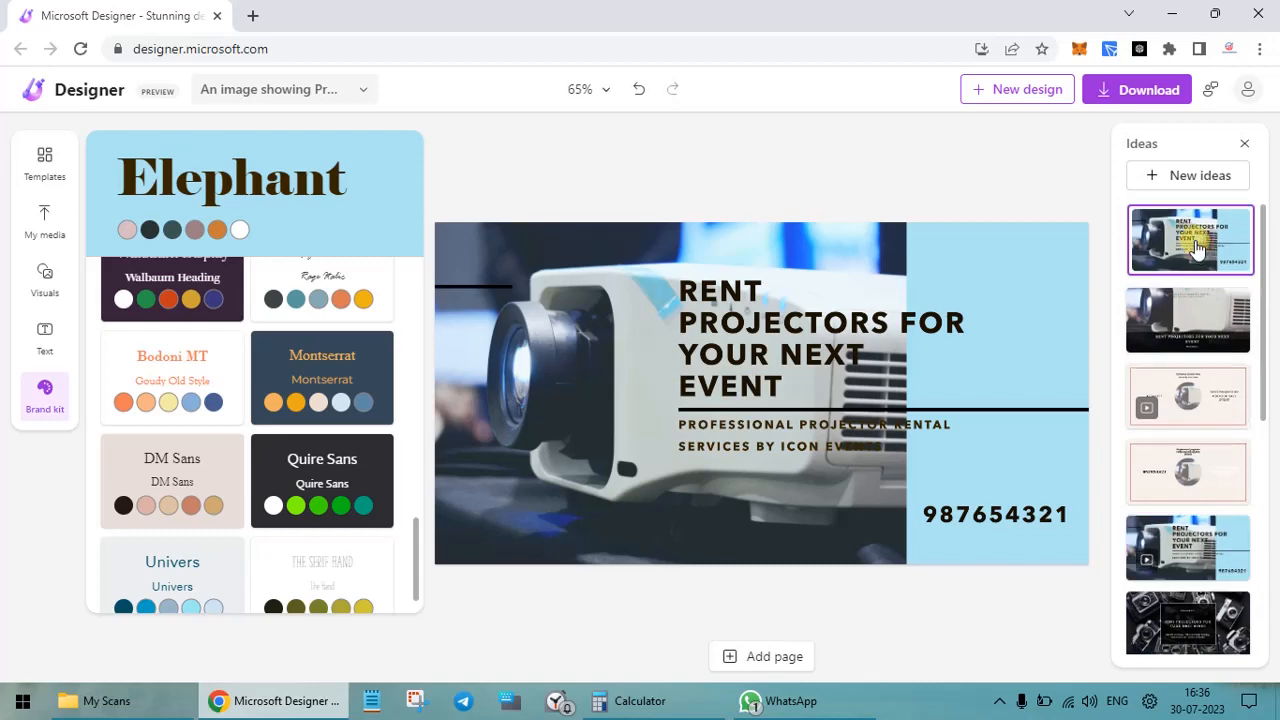
Check the file types offered for downloading the static design, leaving the download options without saving a file.
click(1114, 84)
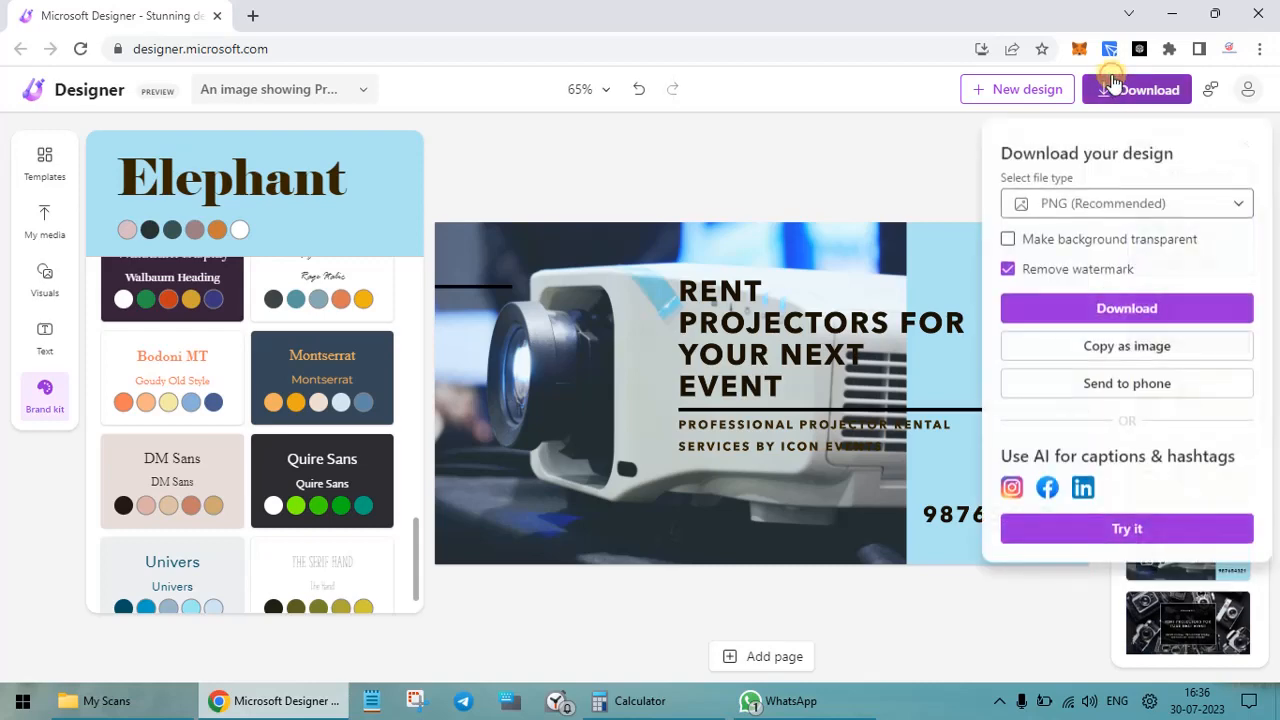
click(1162, 205)
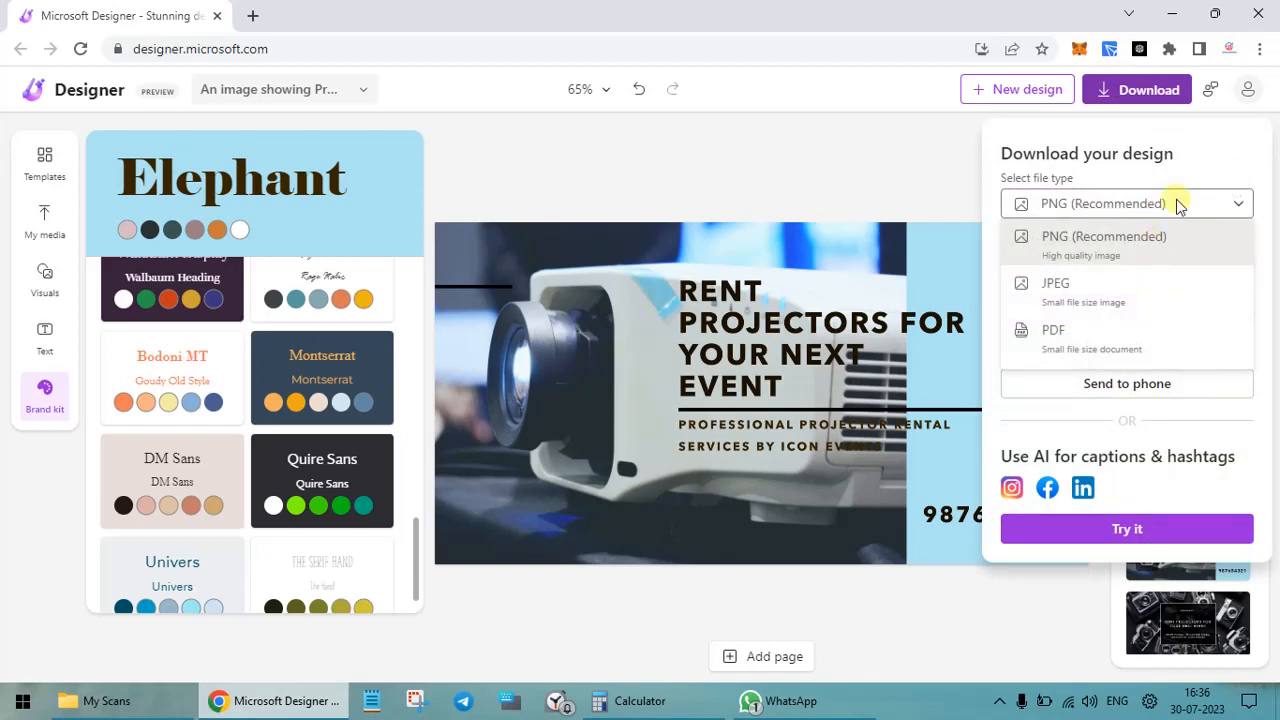
click(838, 155)
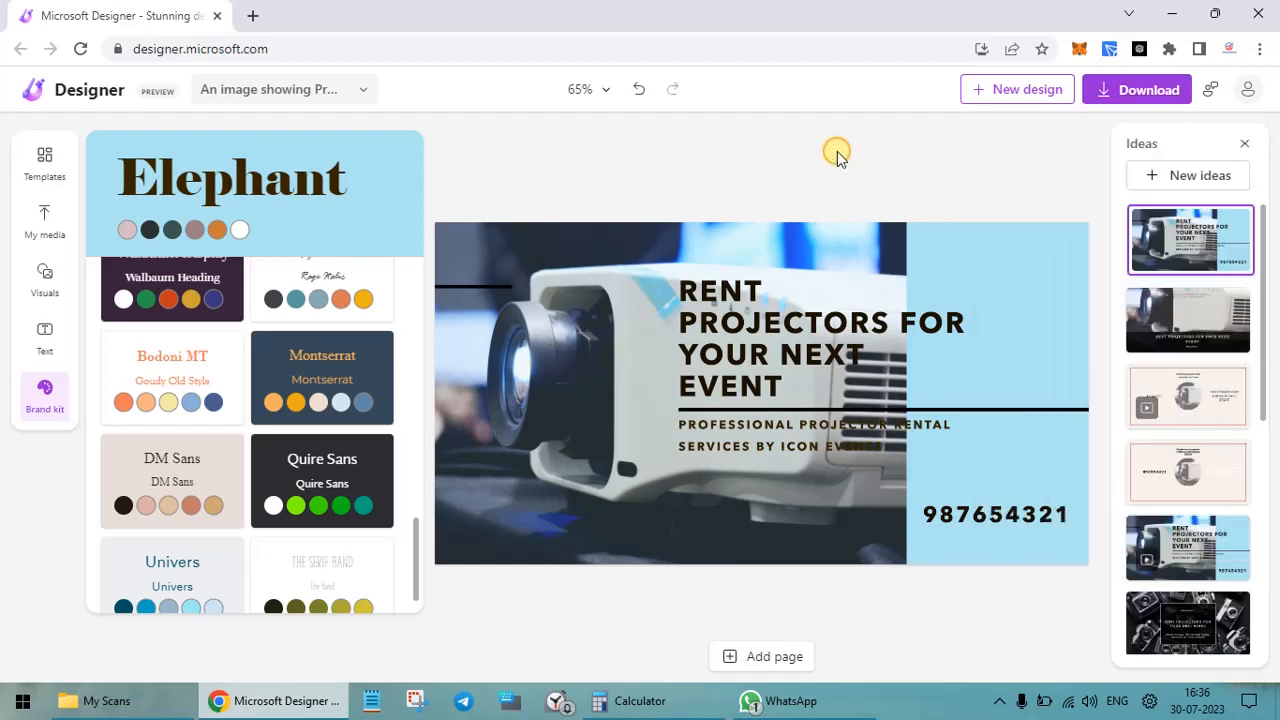